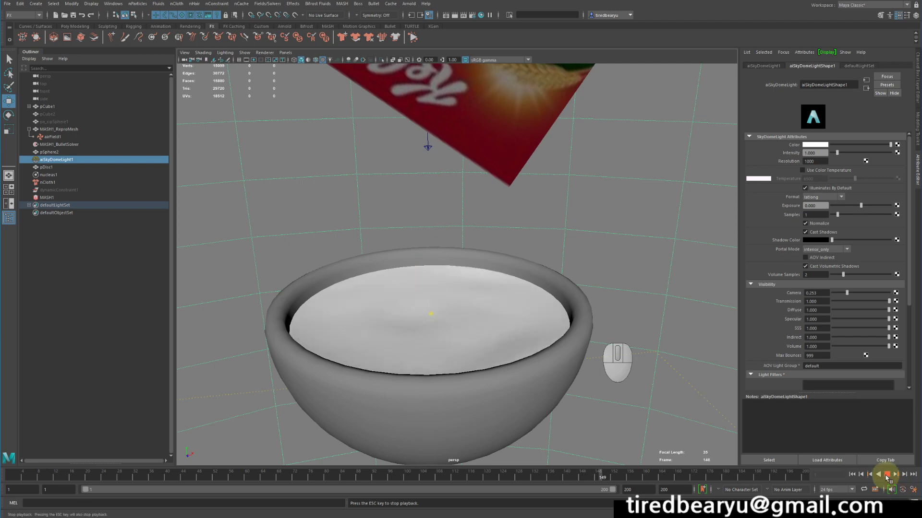
Open the scene pa03.ma from the project's scenes folder without saving the current one and accept the student version notice.
alt+click(606, 288)
alt+drag(606, 289, 602, 278)
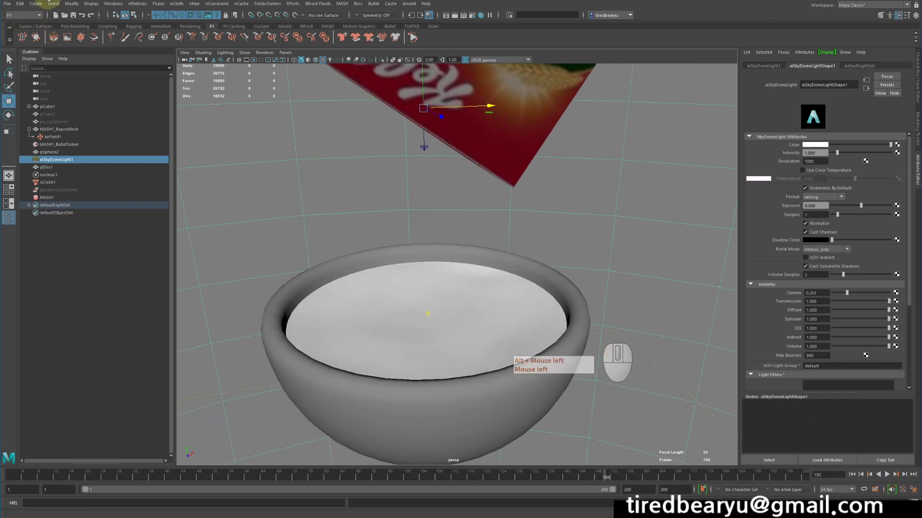
click(64, 14)
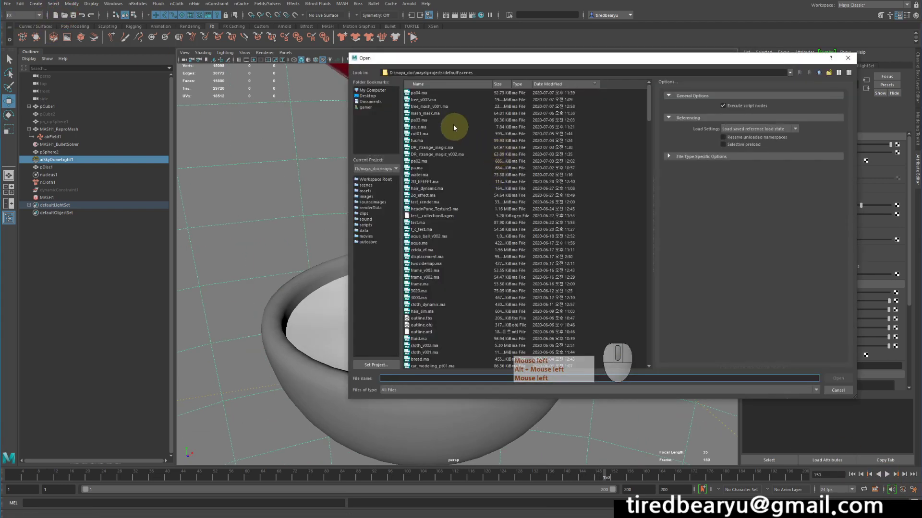
double_click(425, 117)
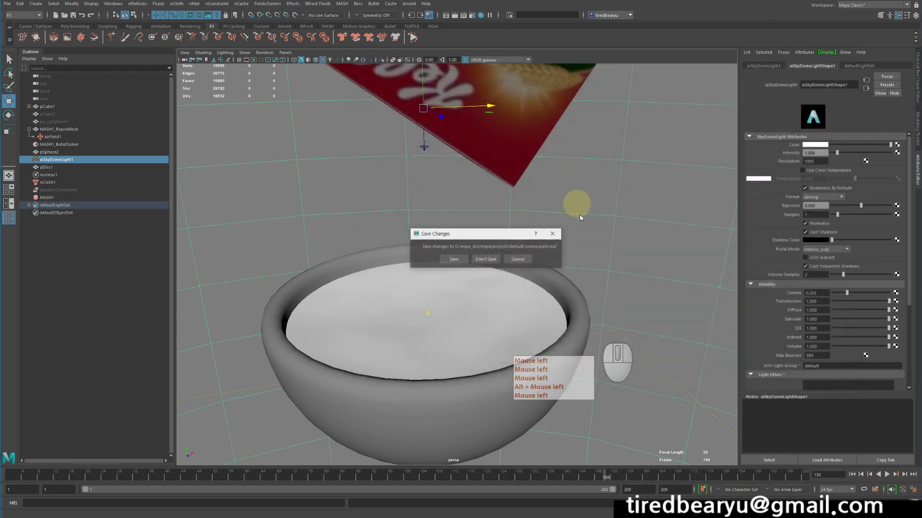
click(489, 258)
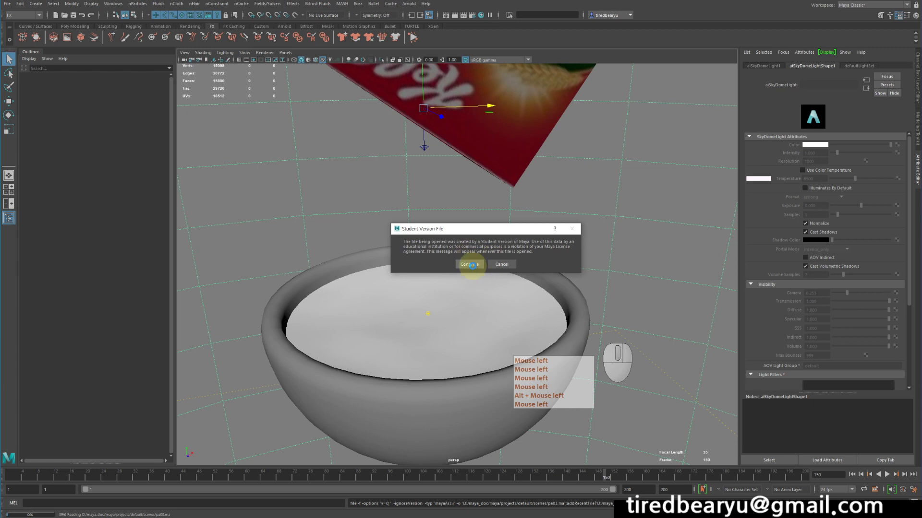
click(472, 264)
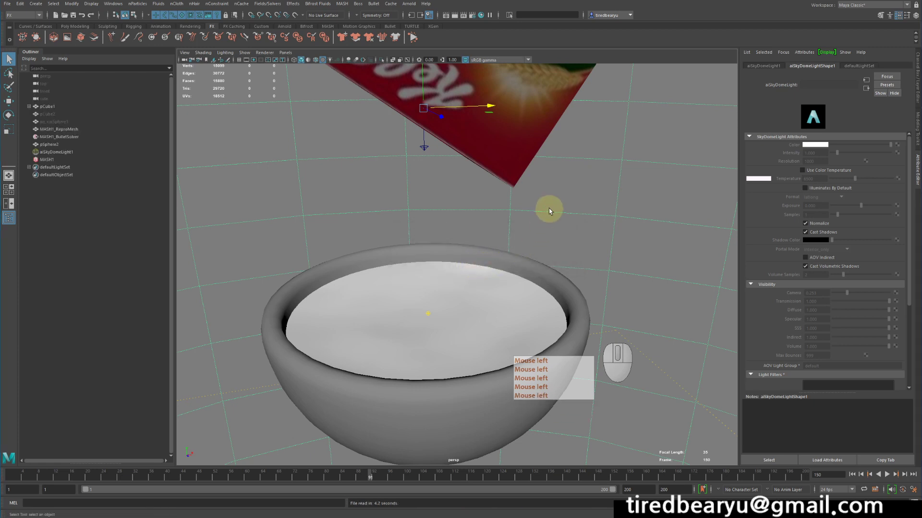
Frame the bowl and the cereal box, and play the simulation from the first frame to about frame 59.
alt+drag(591, 186, 607, 208)
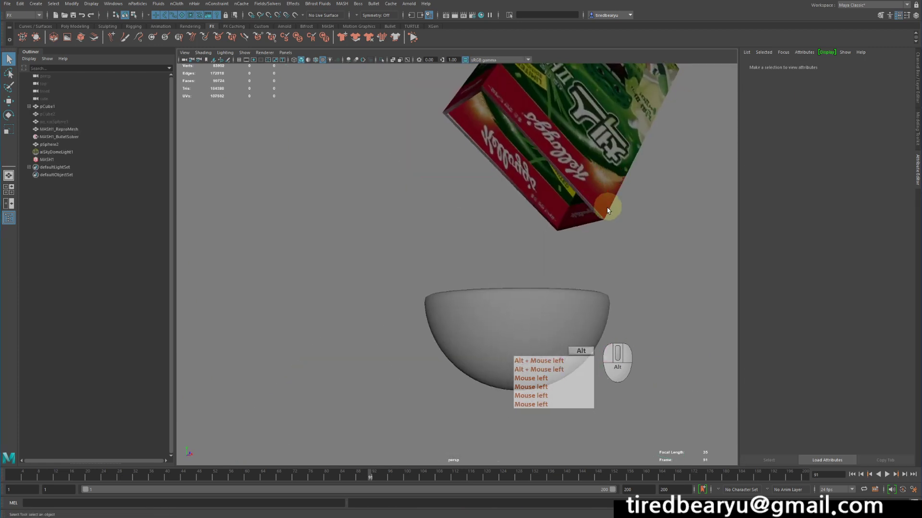
alt+middle_drag(607, 210, 585, 224)
alt+drag(586, 223, 558, 235)
alt+right_drag(558, 237, 651, 275)
alt+drag(652, 276, 657, 270)
alt+middle_drag(657, 269, 654, 214)
alt+right_drag(655, 214, 644, 219)
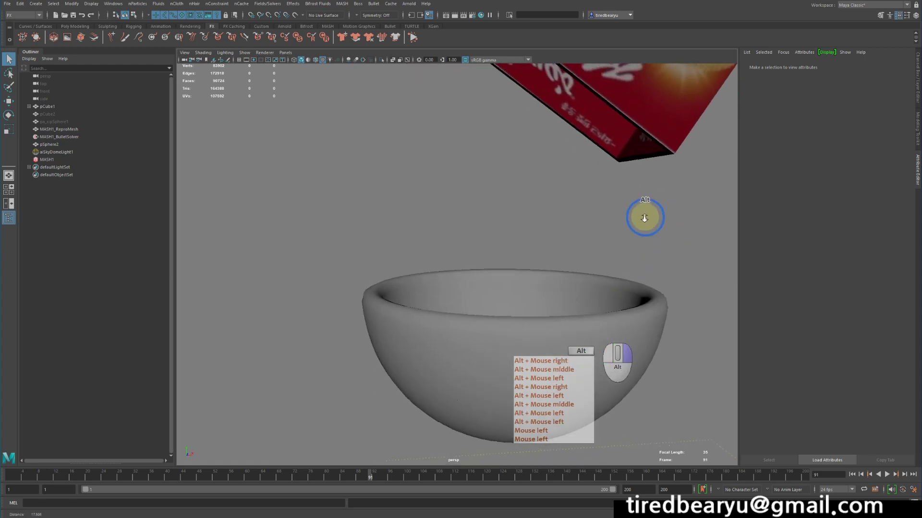
alt+drag(644, 219, 633, 226)
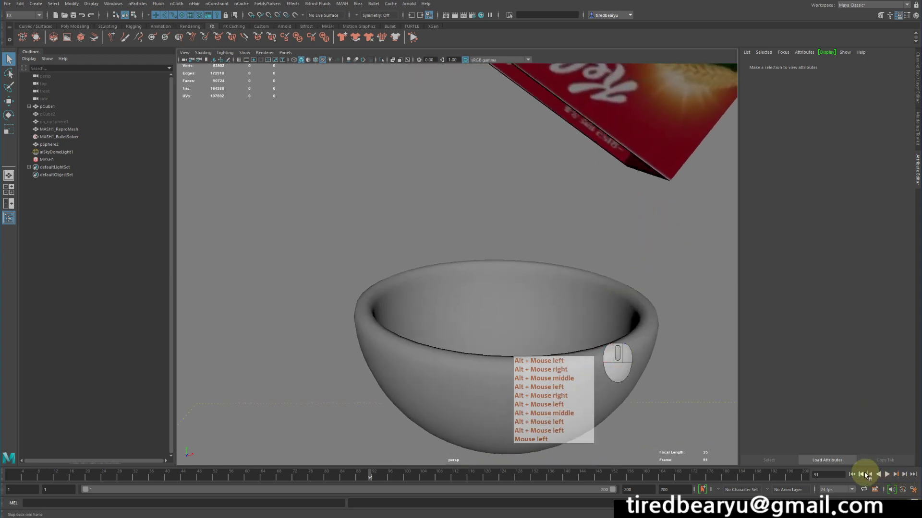
click(852, 475)
click(887, 475)
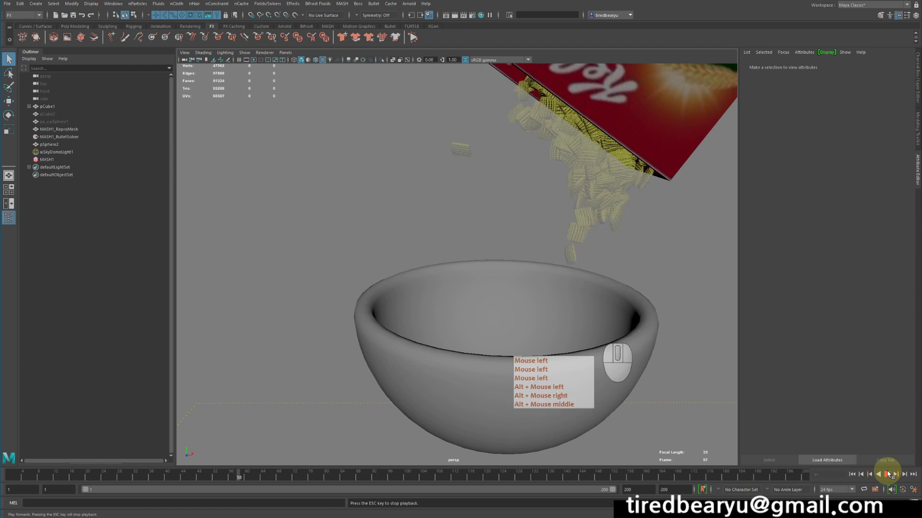
click(887, 475)
Select the MASH1 network of the cereal pieces and show its Distribute node attributes.
click(586, 185)
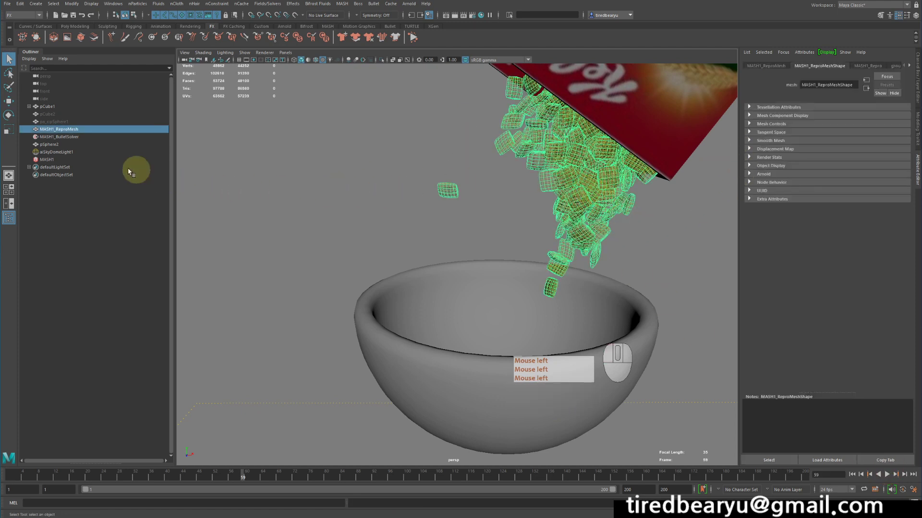
click(56, 151)
click(77, 159)
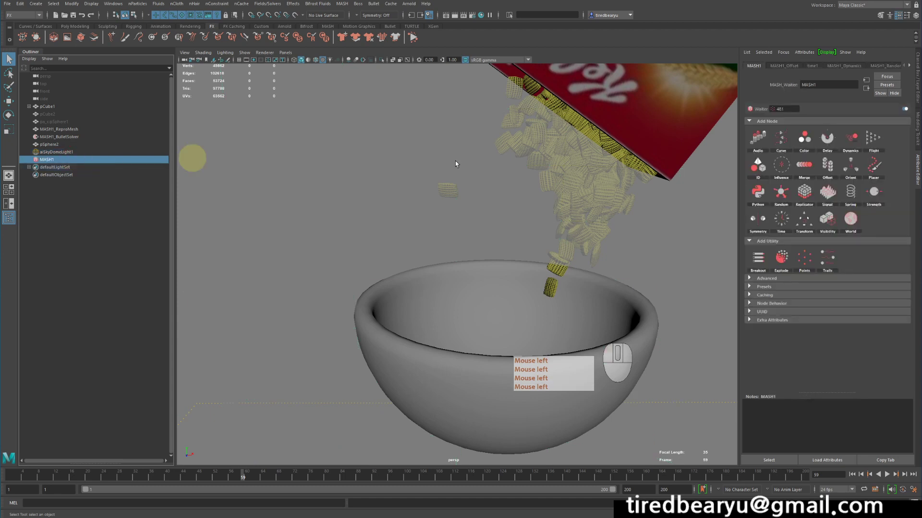
click(911, 66)
click(841, 66)
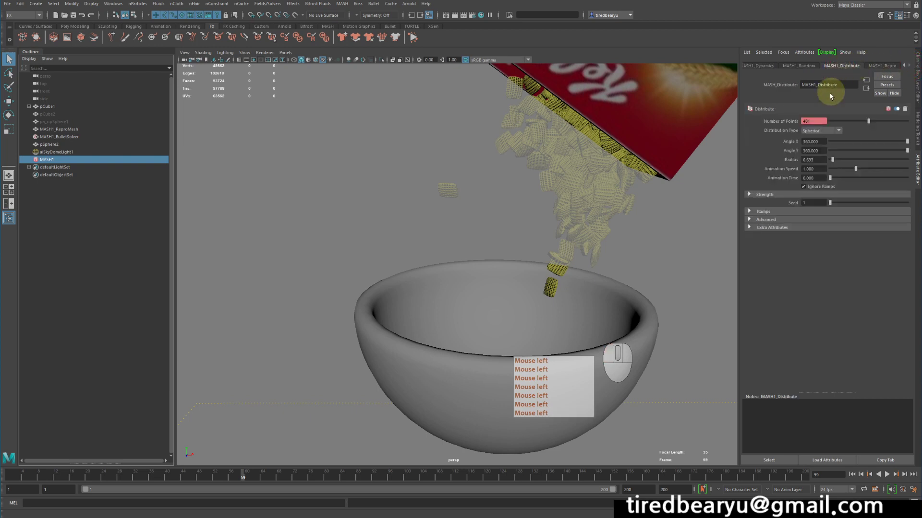
In the animation curve of the Distribute node's Number of Points, set the key at time 120 to 200.
right_click(816, 121)
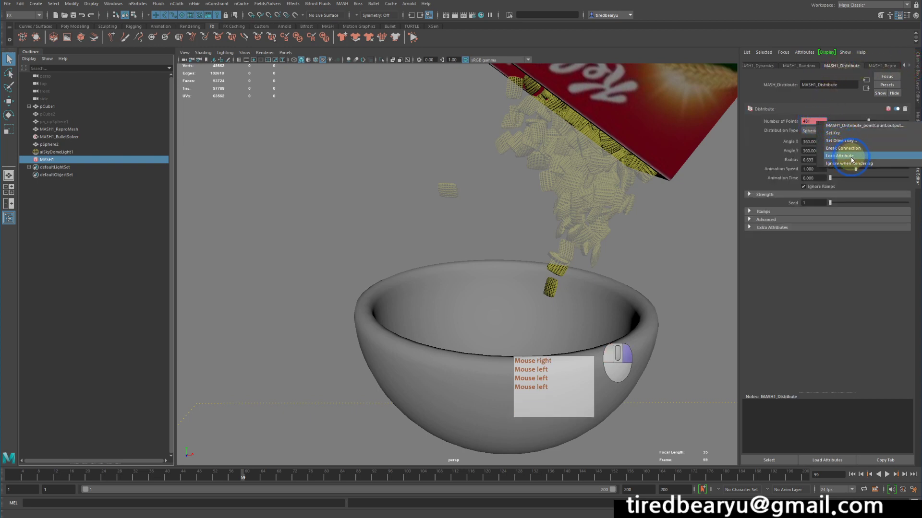
click(860, 125)
click(836, 155)
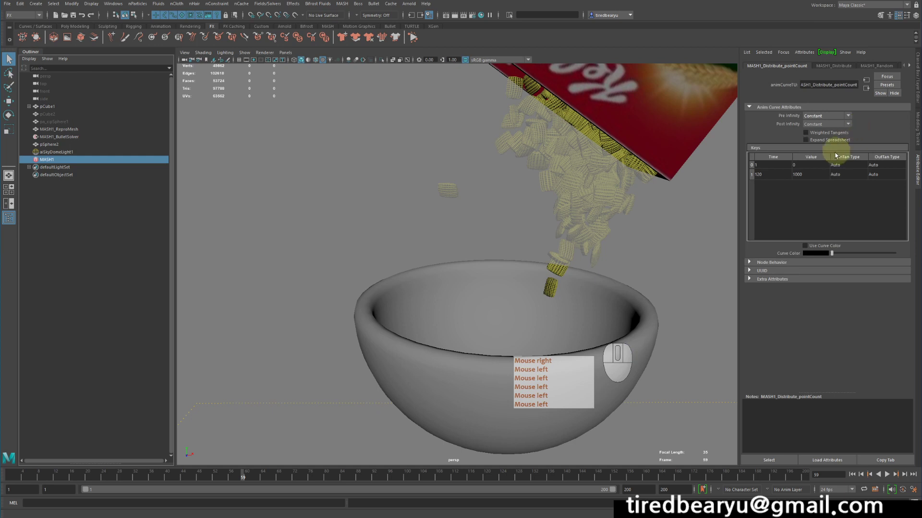
click(811, 174)
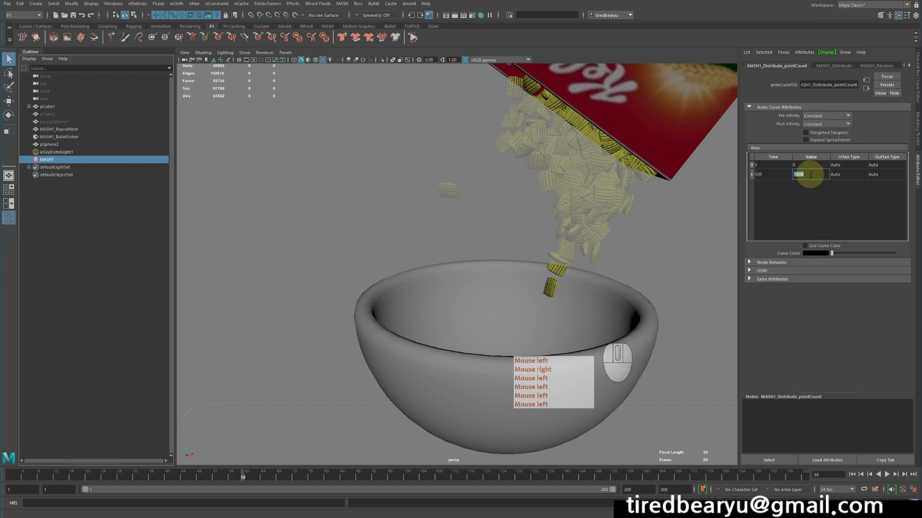
click(811, 174)
text(200)
key(Return)
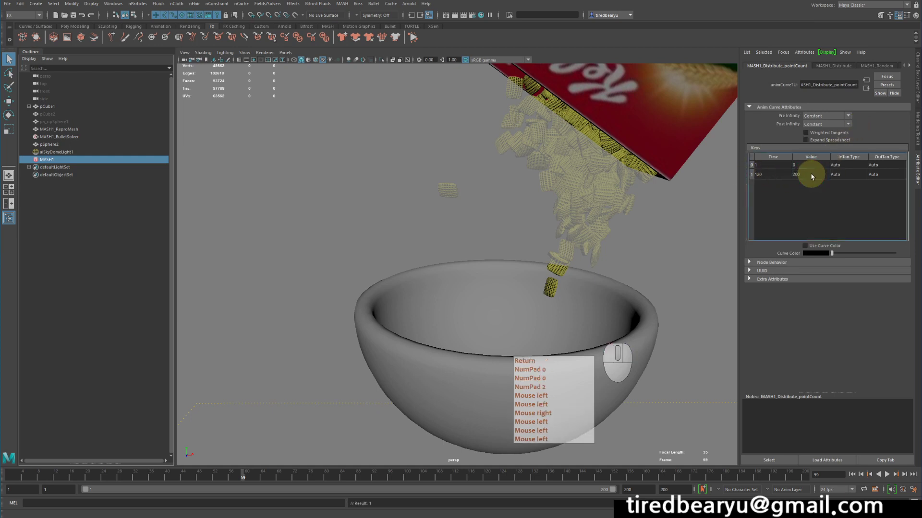
Replay the cereal simulation from the first frame, stop it at frame 86, and examine the pieces falling into the bowl.
click(852, 474)
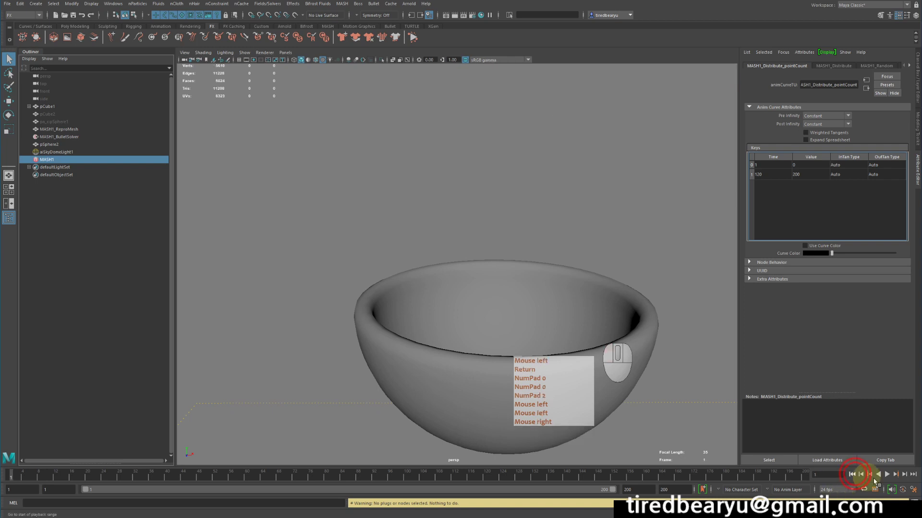
click(886, 475)
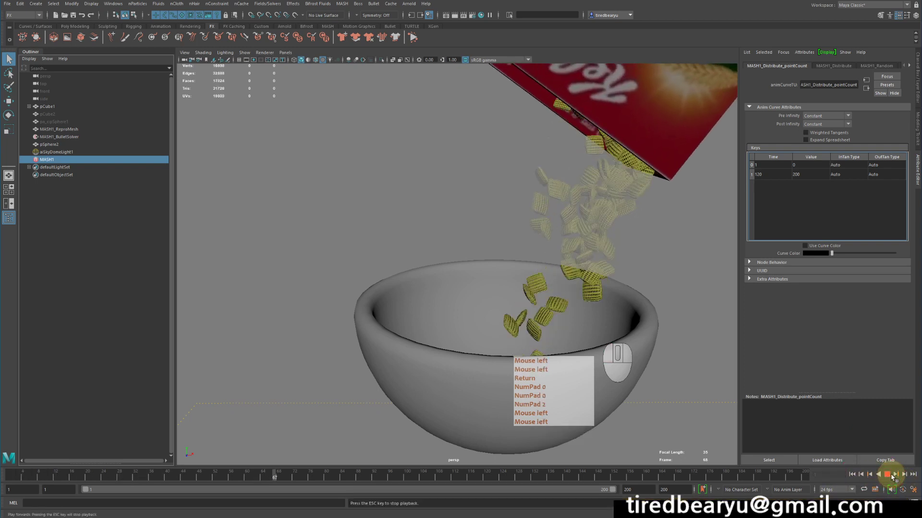
click(891, 475)
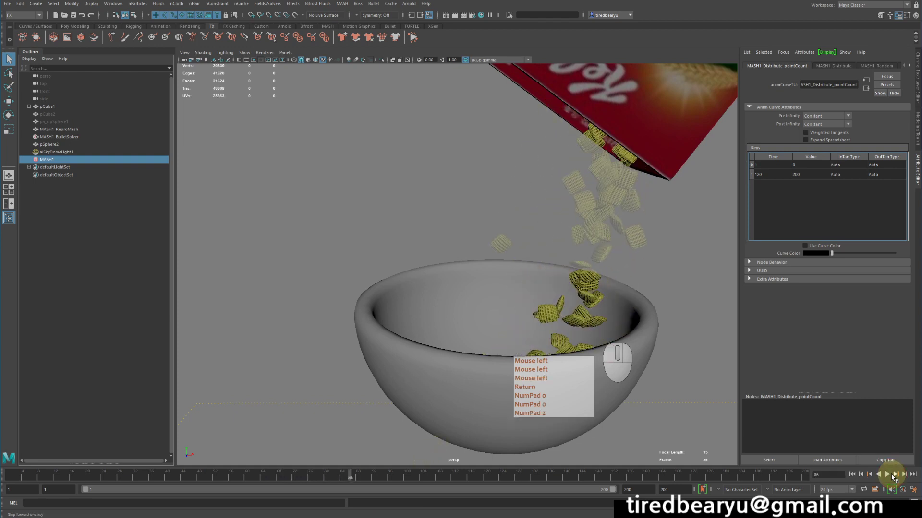
click(253, 264)
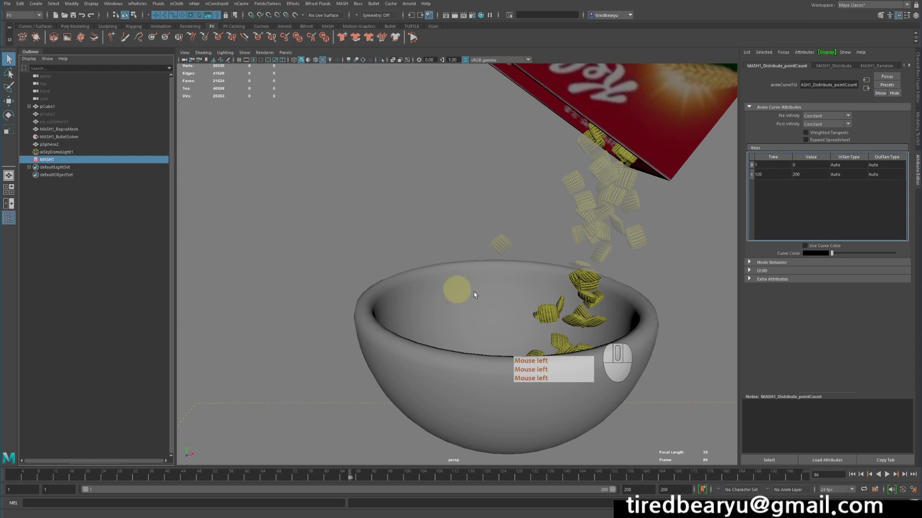
alt+drag(565, 306, 568, 309)
alt+middle_drag(568, 307, 548, 288)
alt+drag(548, 288, 546, 288)
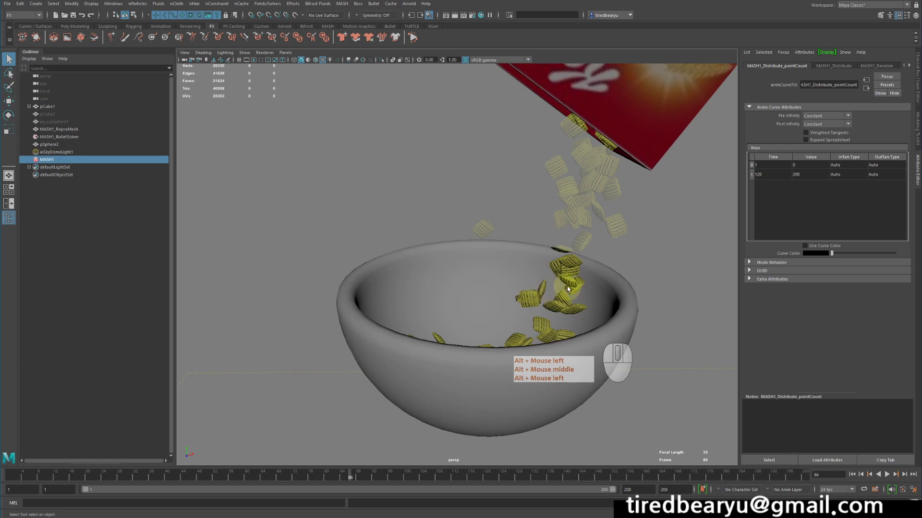
Create a polygon disc, enlarge it uniformly, and lower it into the bowl to a Translate Y of about -5.47.
click(458, 277)
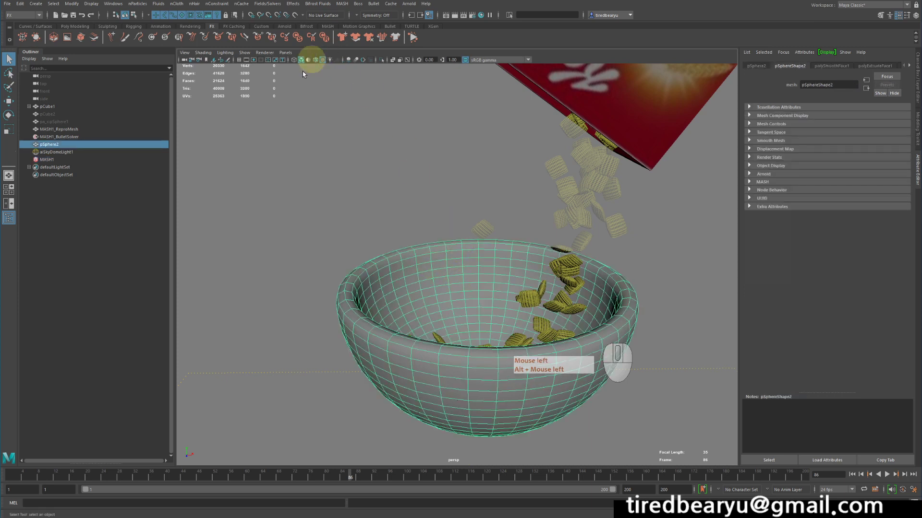
click(65, 27)
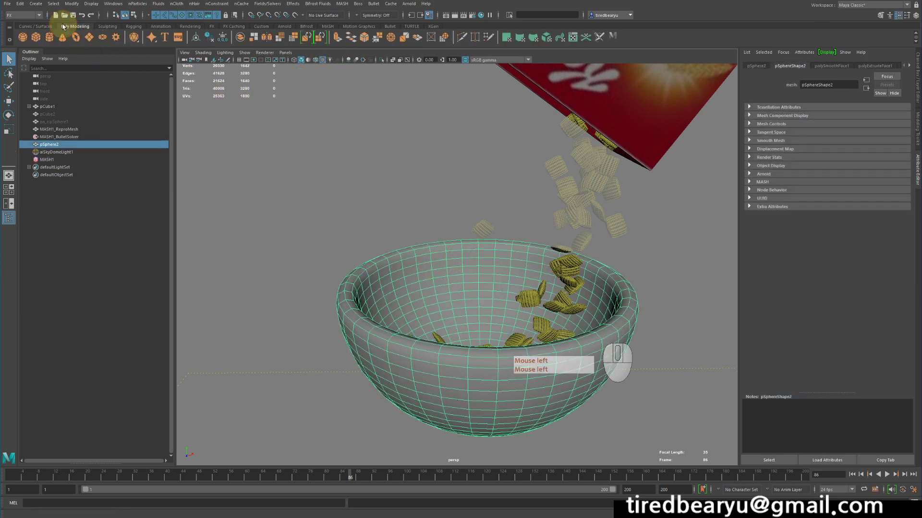
click(103, 38)
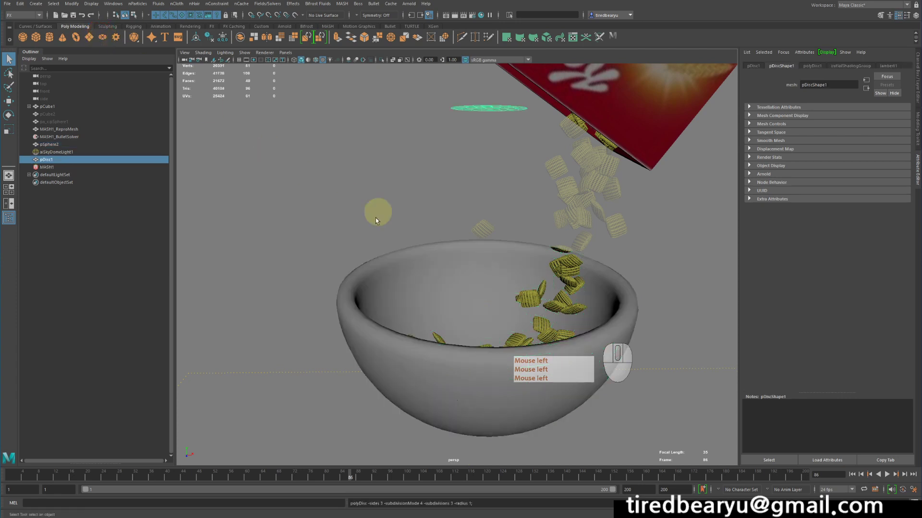
alt+click(391, 211)
key(r)
middle_drag(446, 208, 535, 208)
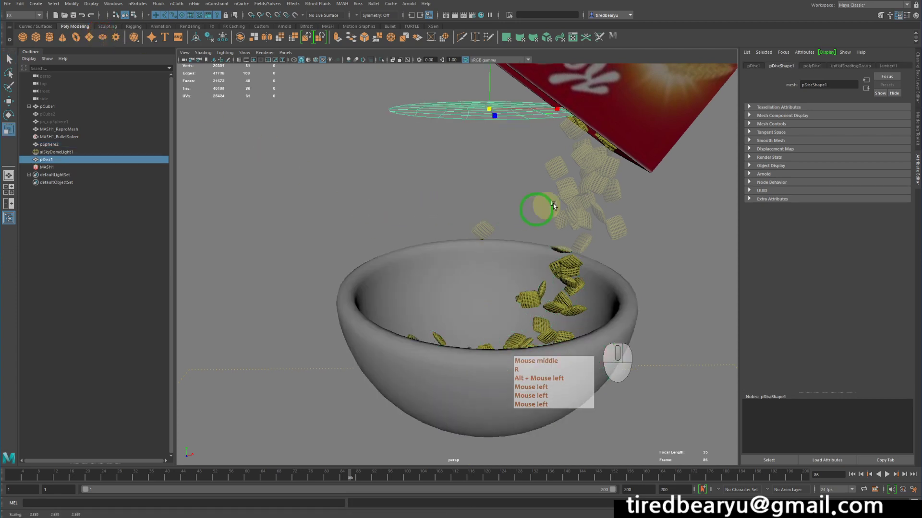
key(w)
drag(491, 69, 456, 252)
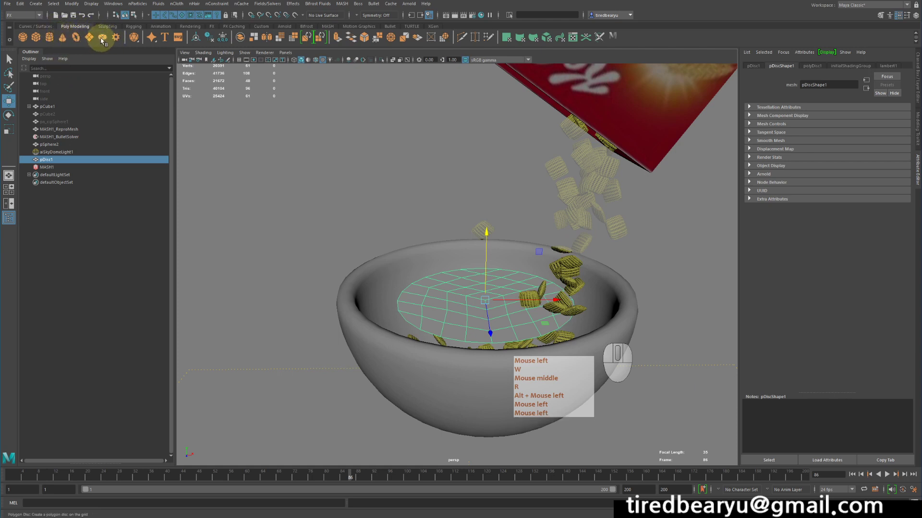
Scale the disc uniformly to about 3.76 so that it reaches the bowl's inner wall.
key(r)
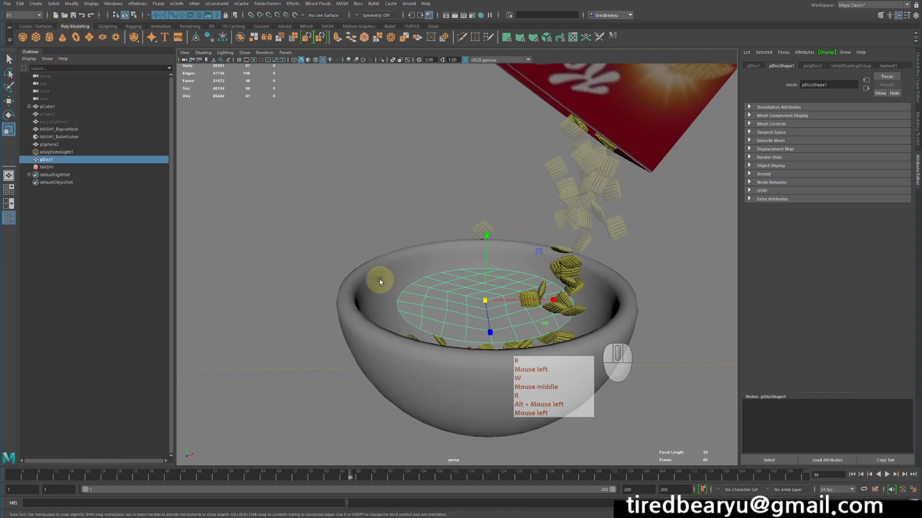
middle_drag(376, 277, 459, 286)
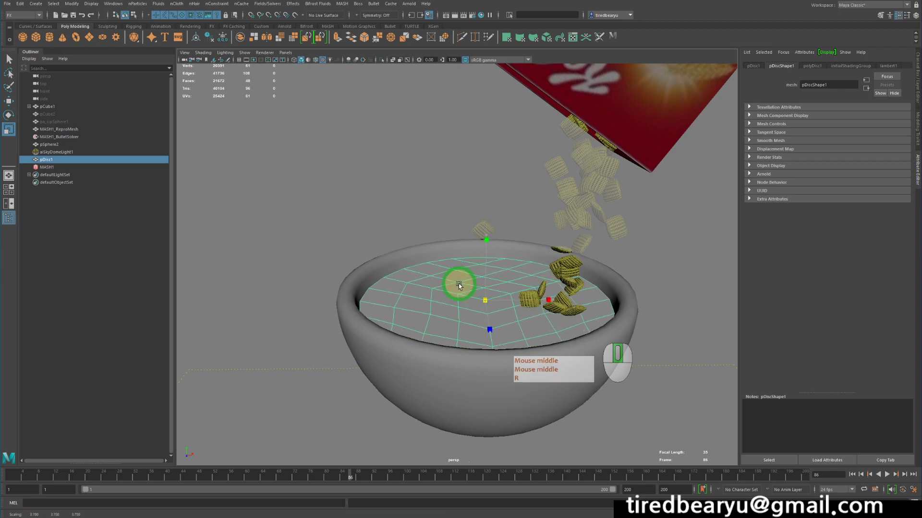
alt+drag(457, 286, 500, 282)
alt+middle_drag(500, 281, 488, 296)
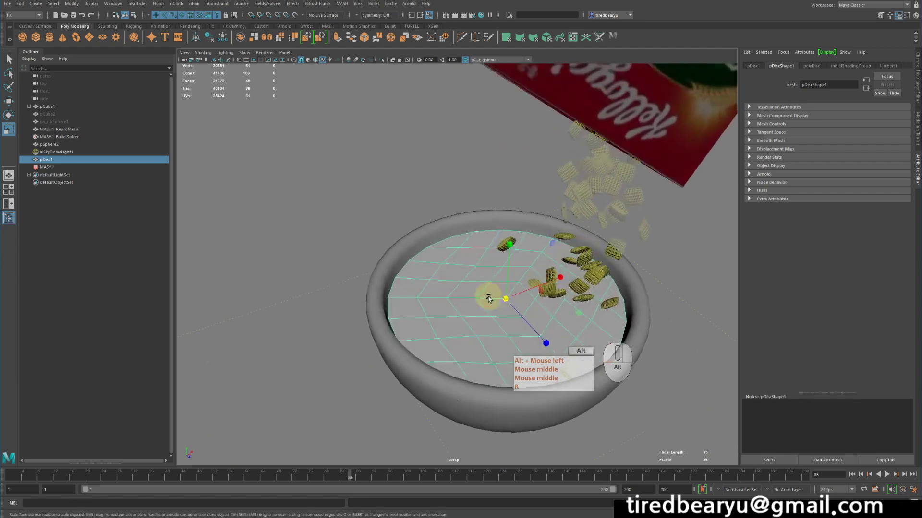
alt+drag(488, 296, 441, 246)
alt+right_drag(441, 246, 505, 262)
alt+drag(506, 263, 477, 268)
middle_drag(477, 268, 482, 276)
alt+drag(531, 282, 552, 269)
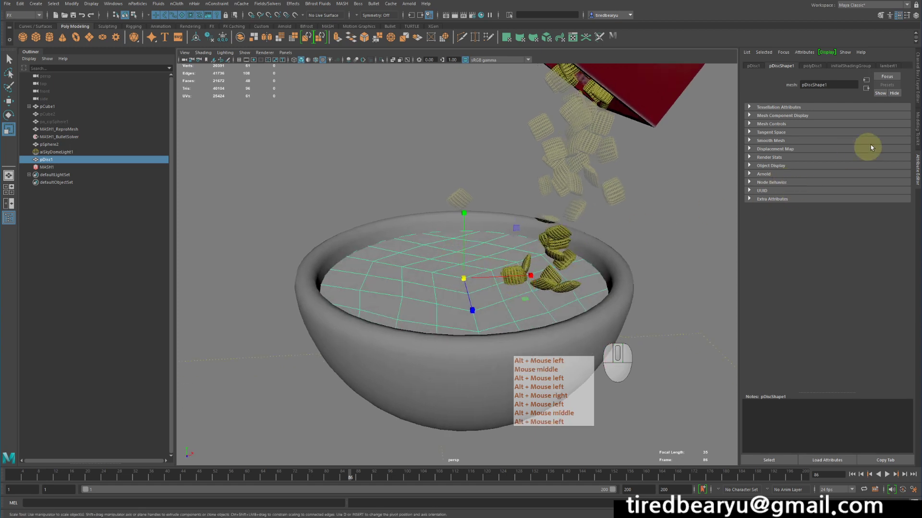
Set the disc's Subdivisions to 6 in its polyDisc1 inputs.
click(918, 94)
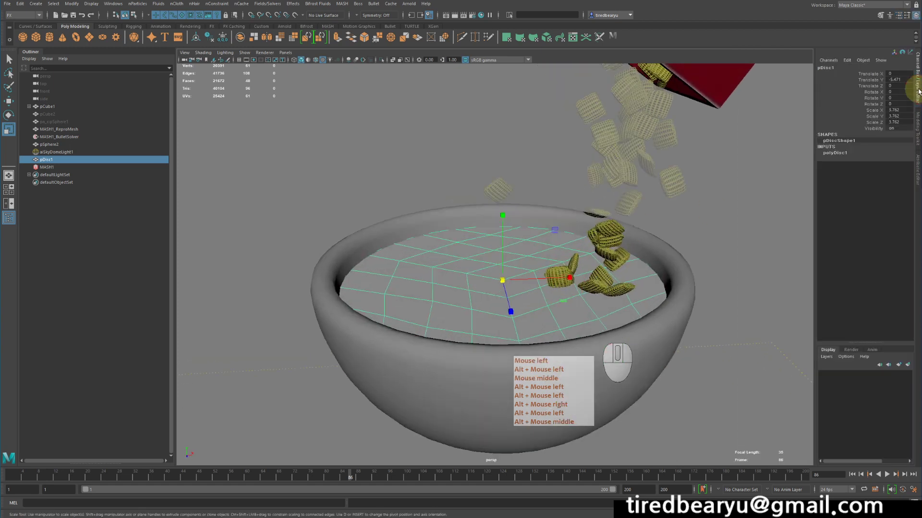
click(835, 152)
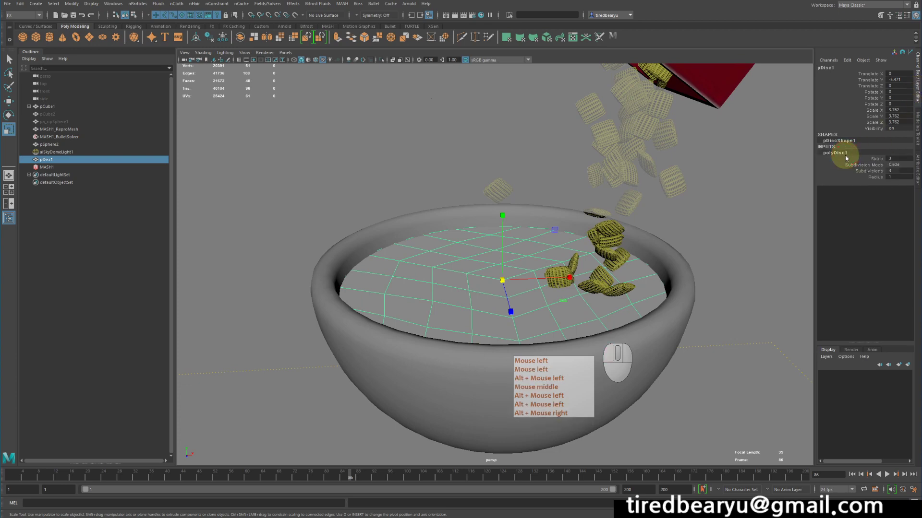
click(869, 171)
alt+drag(566, 193, 566, 191)
middle_drag(579, 186, 611, 185)
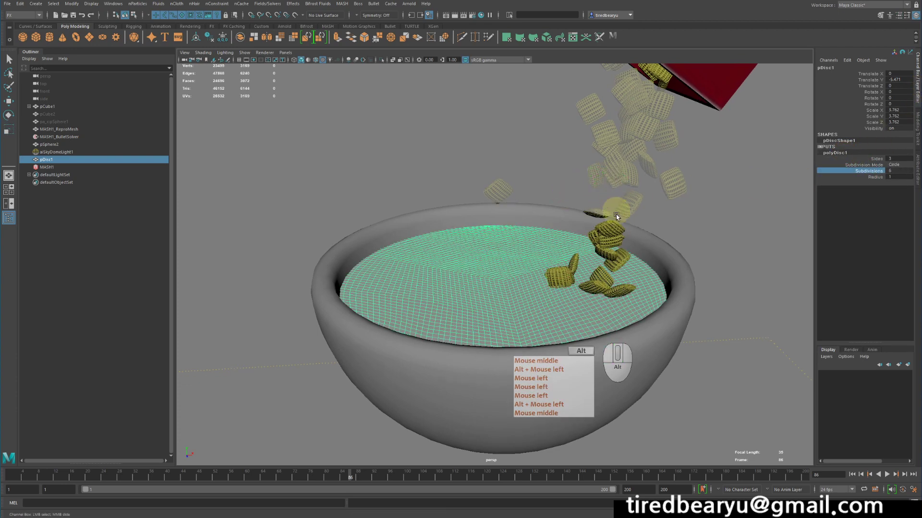
alt+drag(618, 215, 631, 232)
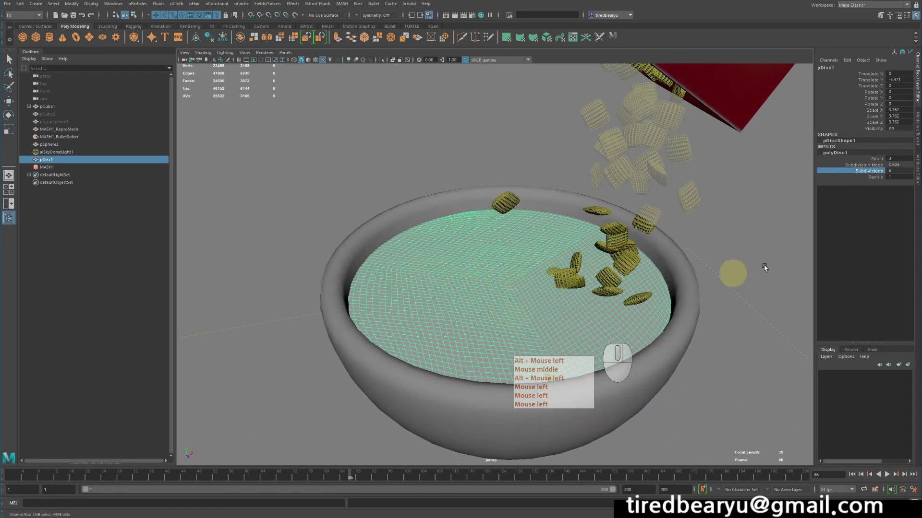
Set the disc's Sides to 4 in its polyDisc1 inputs.
click(876, 158)
middle_click(493, 181)
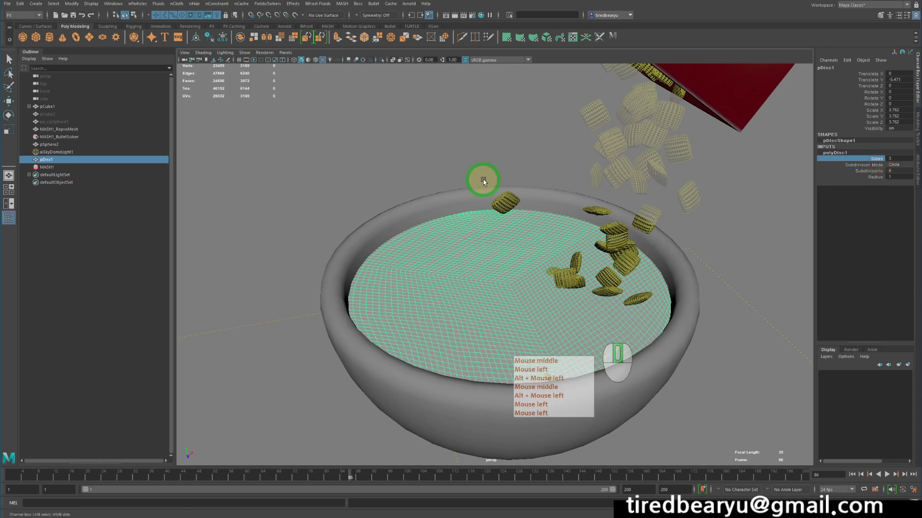
click(905, 158)
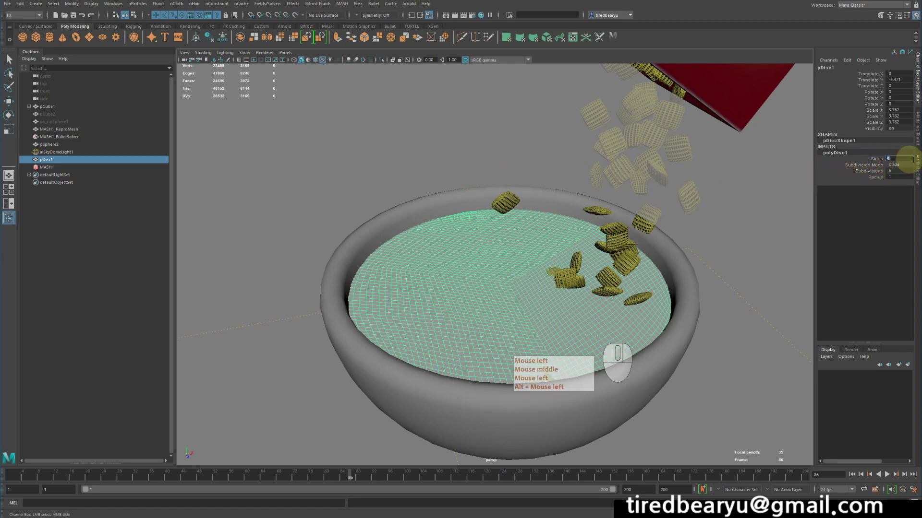
text(4)
key(Return)
Examine the four-sided disc's mesh grid and its fit inside the bowl from several angles and distances.
mouse_move(539, 244)
alt+mouse_down()
mouse_move(456, 240)
mouse_move(523, 246)
alt+mouse_up()
alt+drag(673, 314, 690, 320)
alt+middle_drag(689, 321, 633, 292)
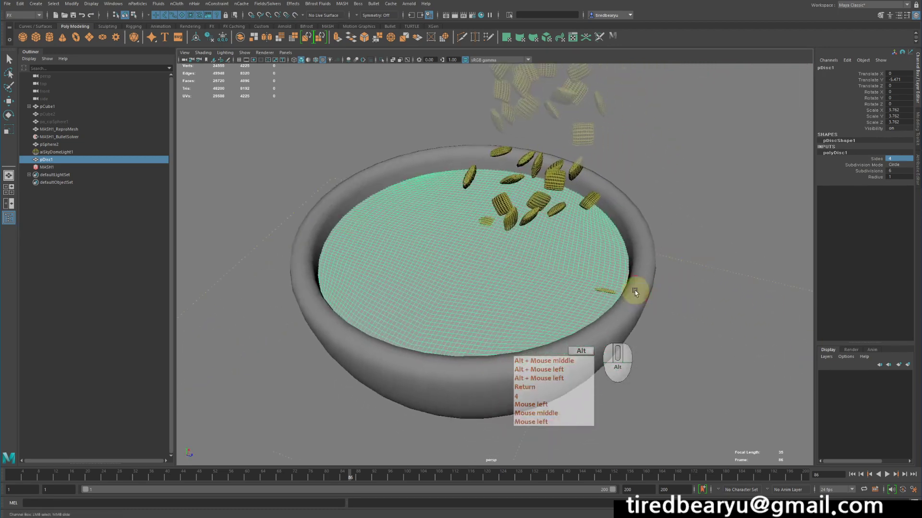
alt+drag(634, 292, 633, 286)
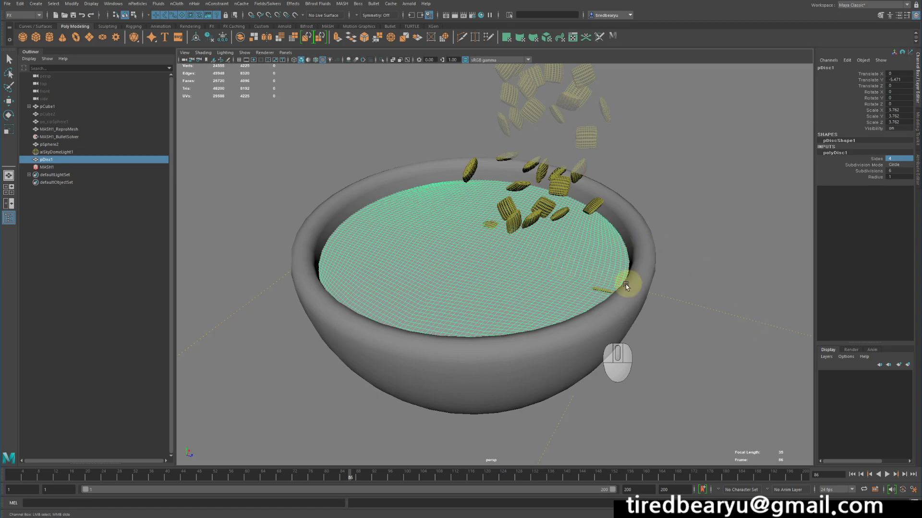
alt+right_drag(628, 283, 582, 284)
alt+drag(583, 283, 672, 306)
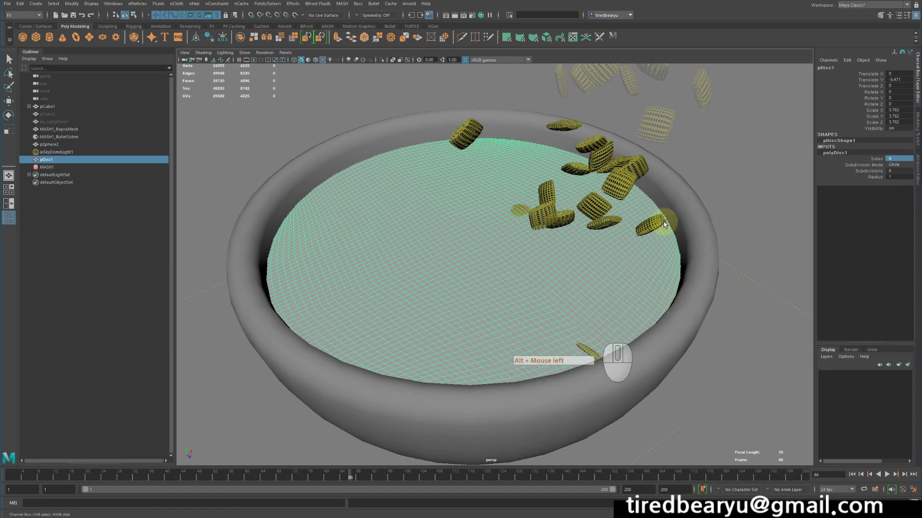
mouse_move(620, 238)
alt+mouse_down()
mouse_move(614, 226)
mouse_move(621, 231)
alt+mouse_up()
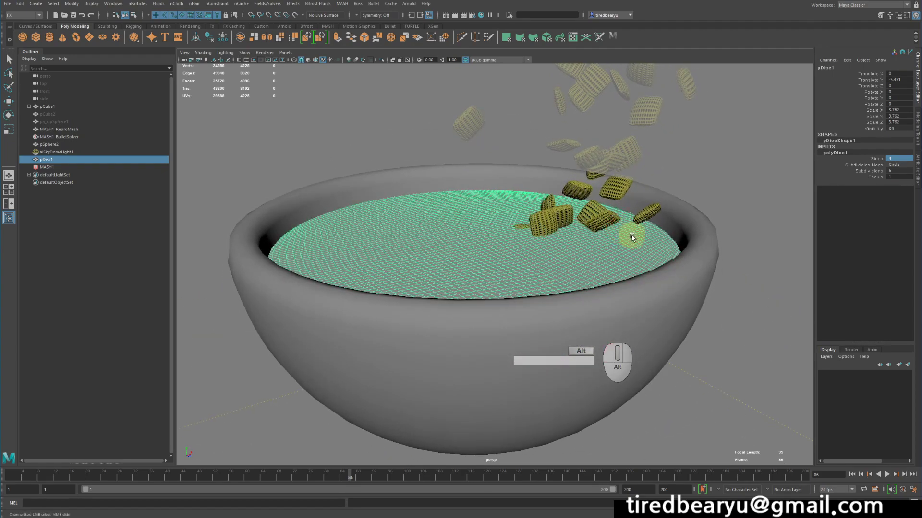
alt+right_drag(642, 241, 565, 216)
alt+drag(566, 215, 570, 241)
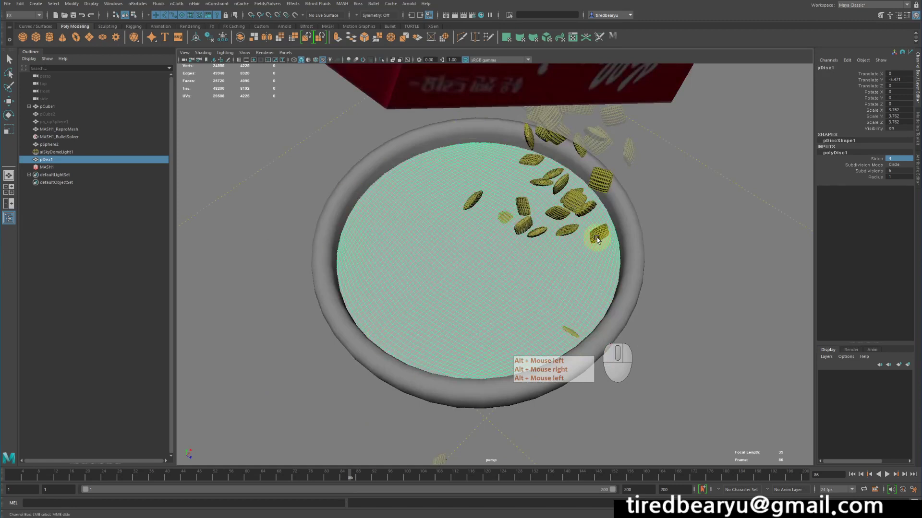
alt+drag(597, 237, 463, 258)
alt+right_drag(462, 258, 630, 234)
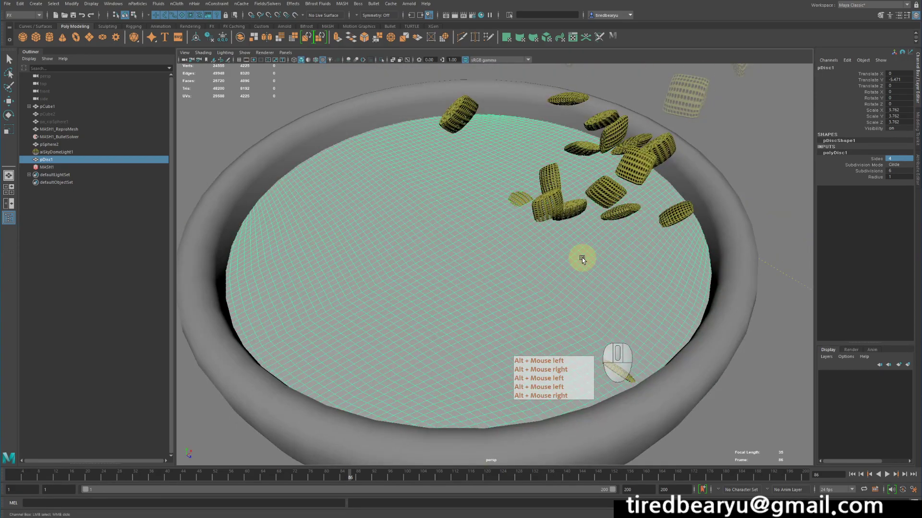
alt+drag(582, 257, 337, 324)
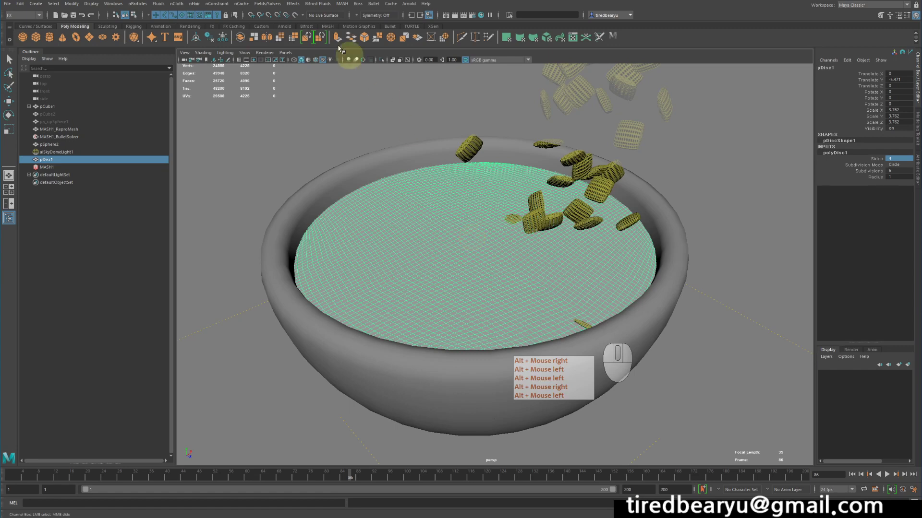
Convert the disc in the bowl into an nCloth object.
click(212, 26)
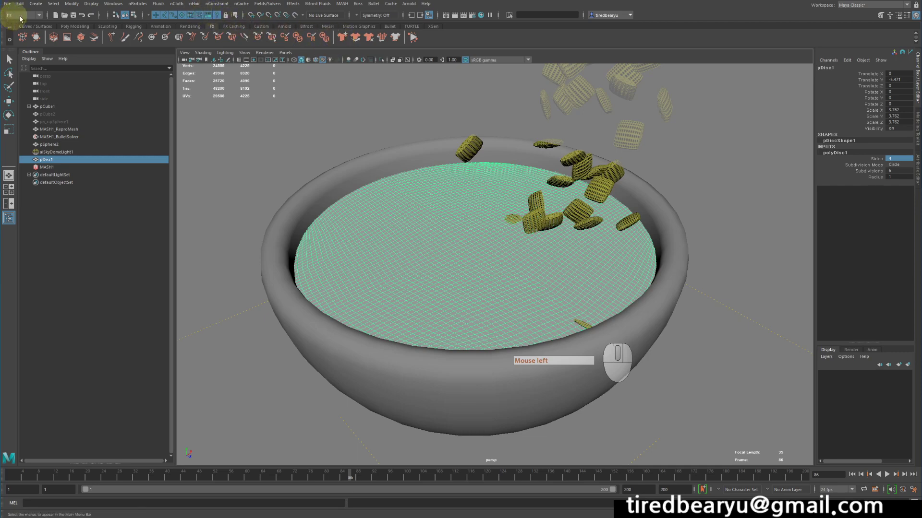
click(177, 6)
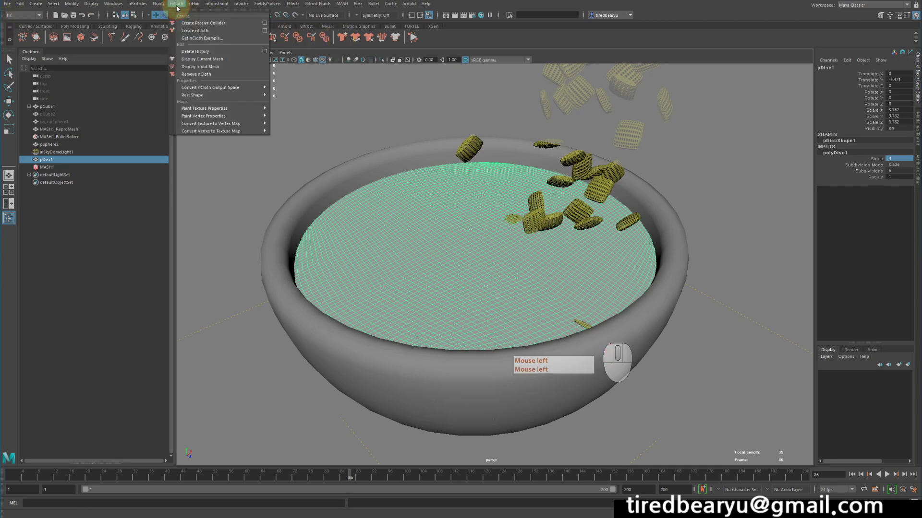
click(188, 32)
alt+middle_drag(600, 249, 579, 254)
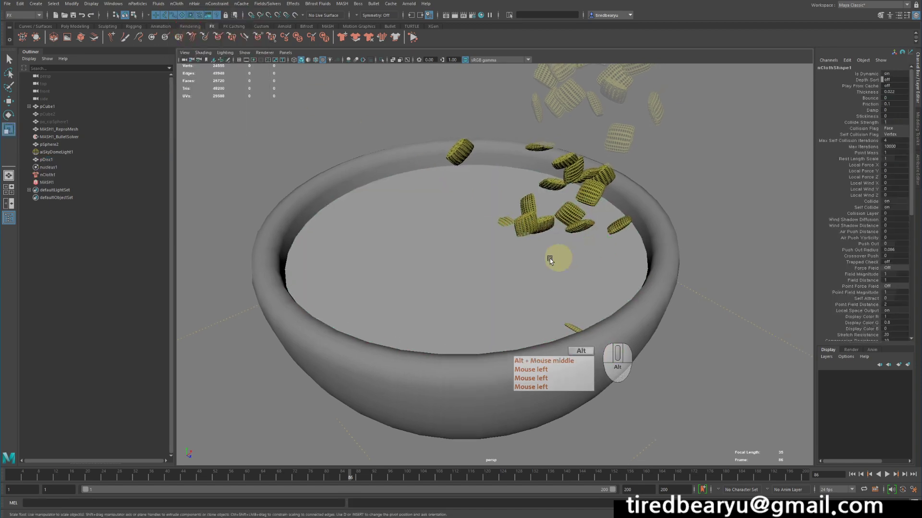
Select the cloth disc, play the simulation from the first frame to check its motion, stop it, and return to frame 1.
click(537, 259)
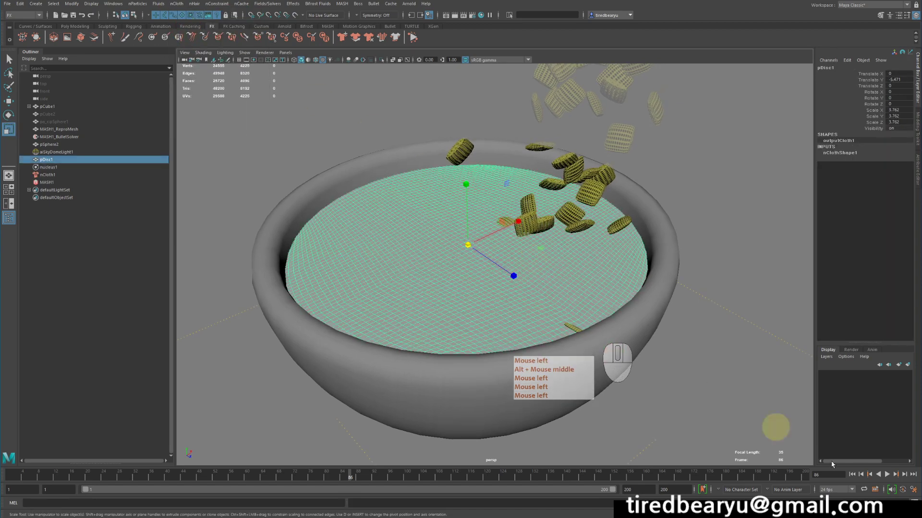
click(854, 475)
click(887, 474)
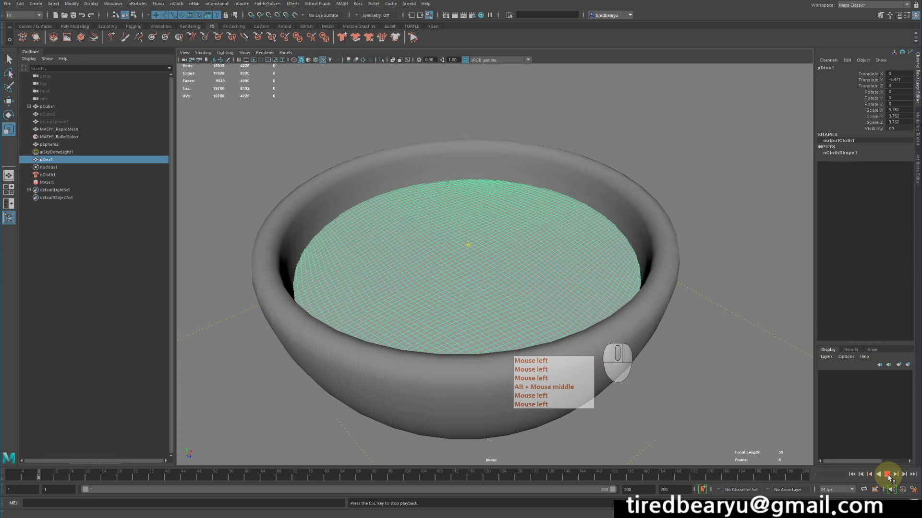
click(888, 475)
click(849, 476)
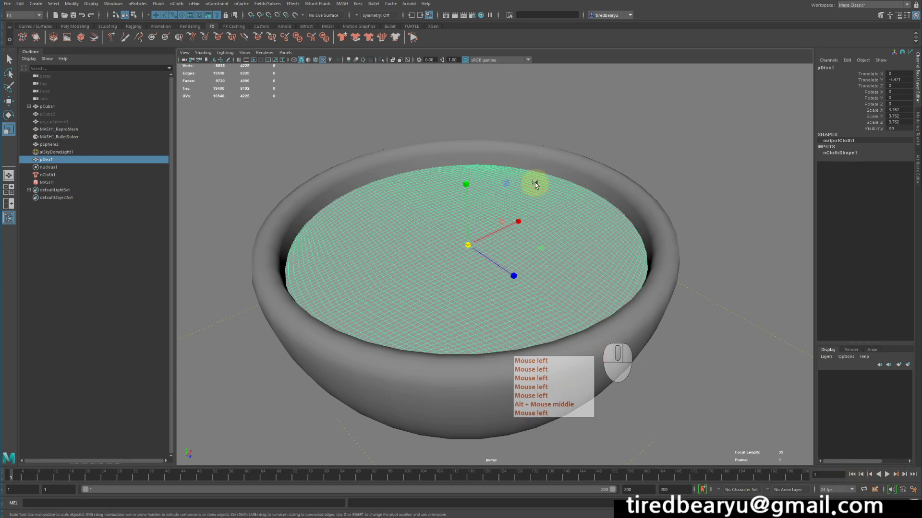
Show the scene in wireframe and select the entire outer border edge loop of the disc.
right_click(535, 182)
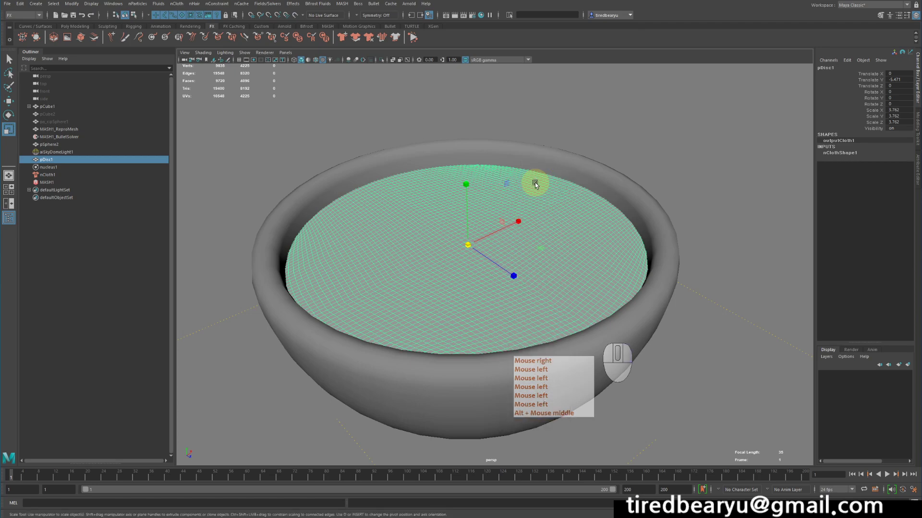
alt+drag(535, 182, 538, 208)
key(4)
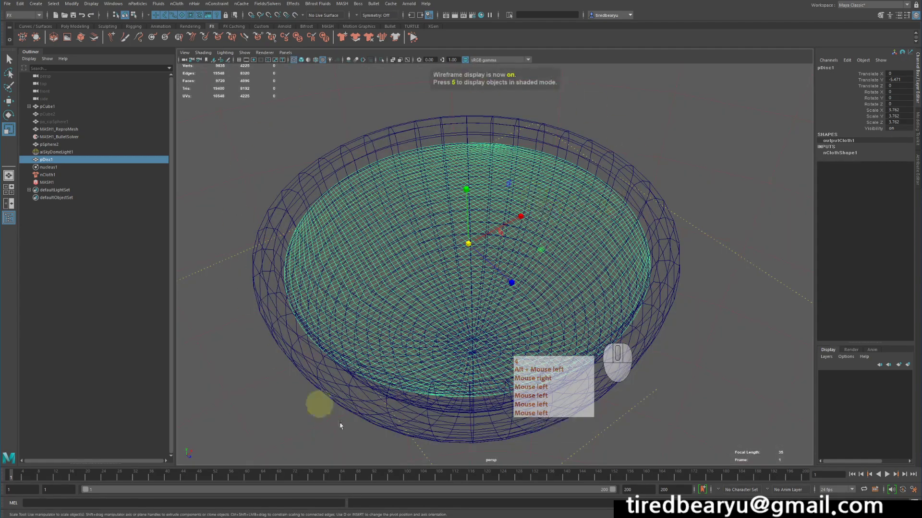
right_drag(347, 224, 346, 206)
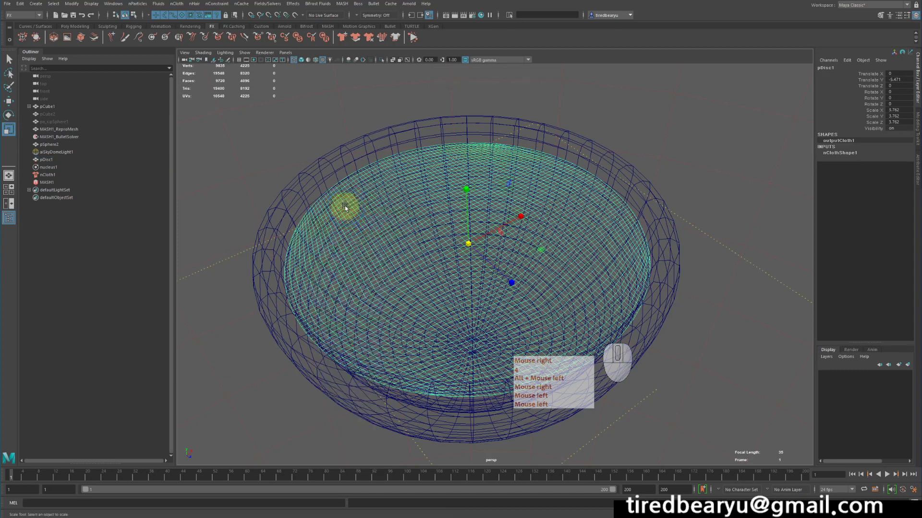
click(314, 205)
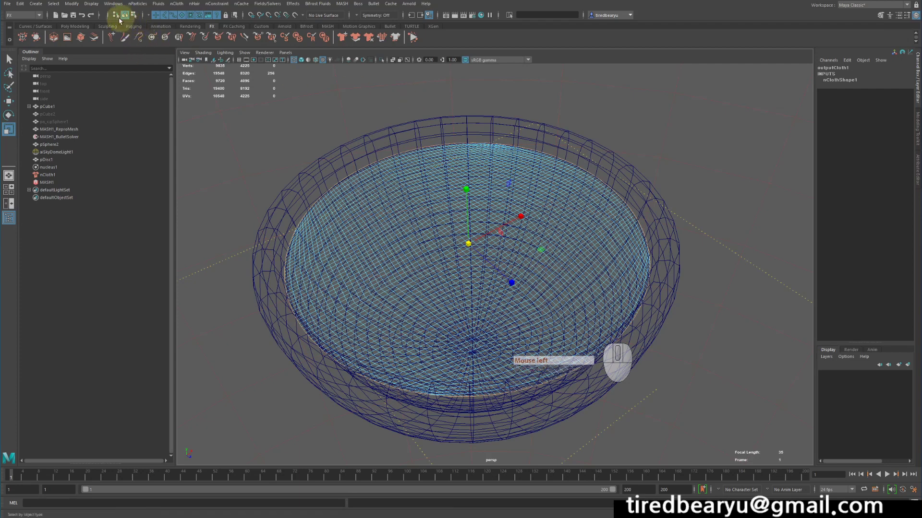
Convert the disc's selected border edges to a vertex selection.
click(74, 5)
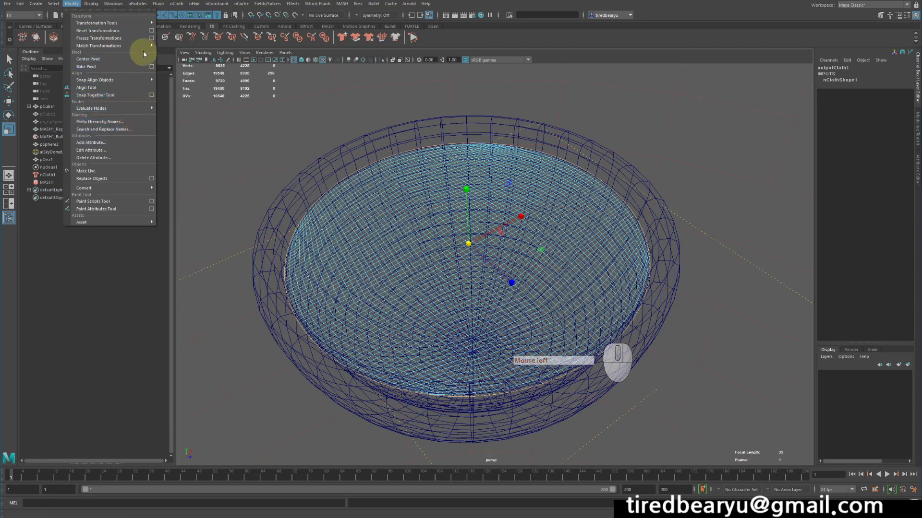
mouse_move(140, 80)
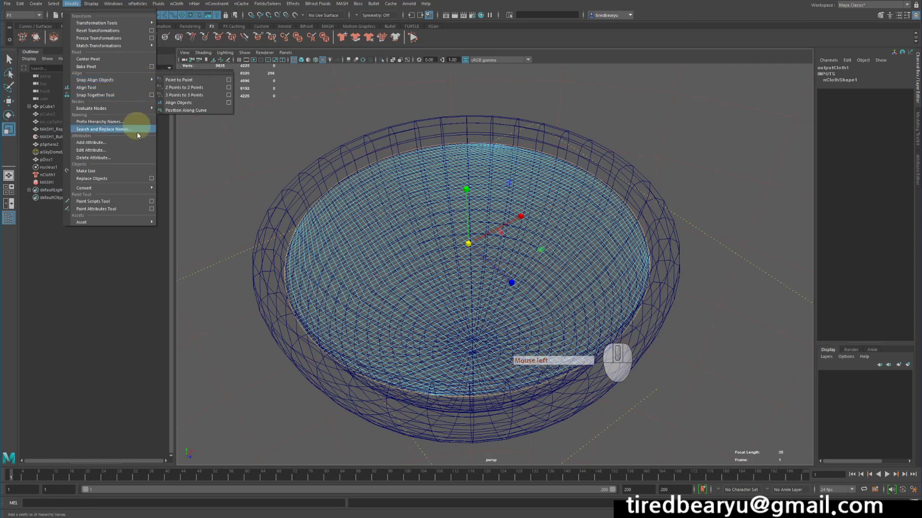
mouse_move(143, 190)
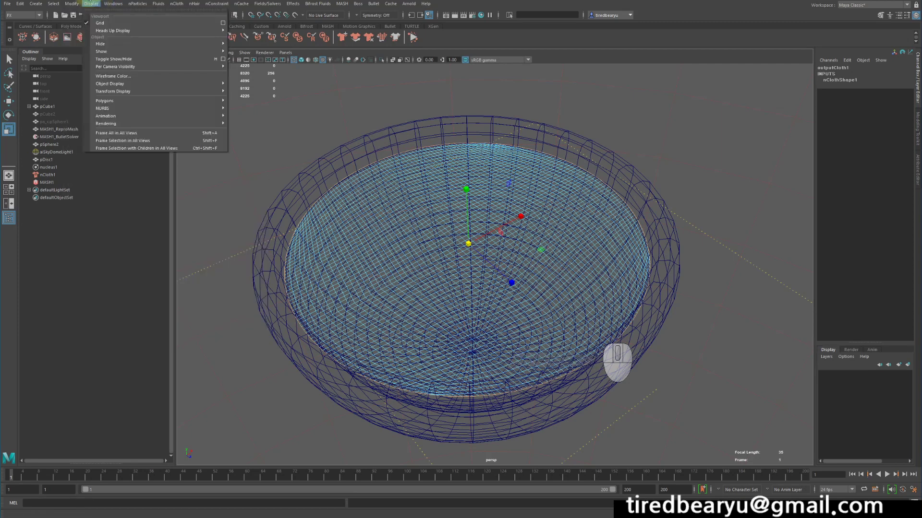
click(52, 4)
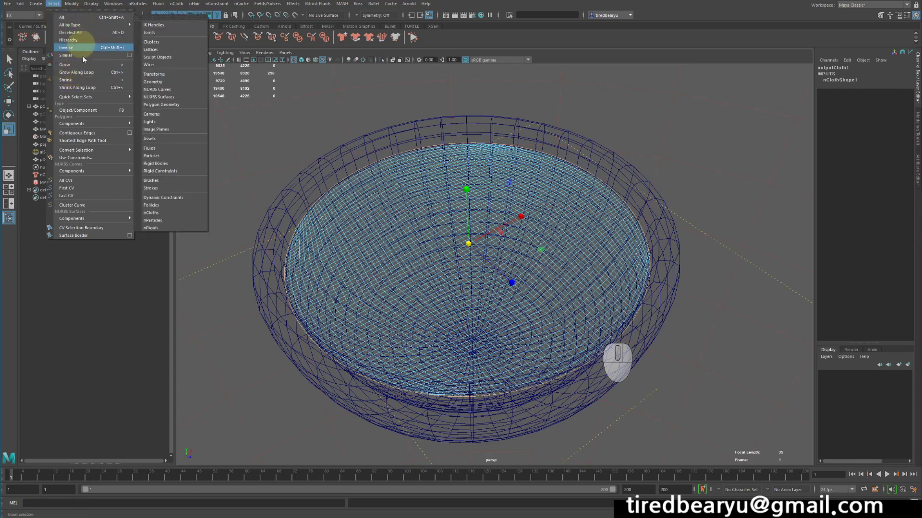
mouse_move(101, 150)
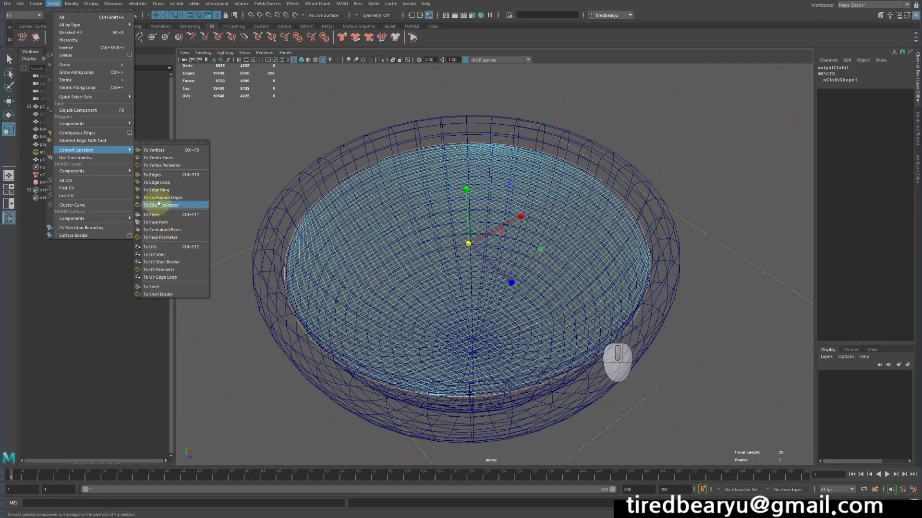
click(159, 151)
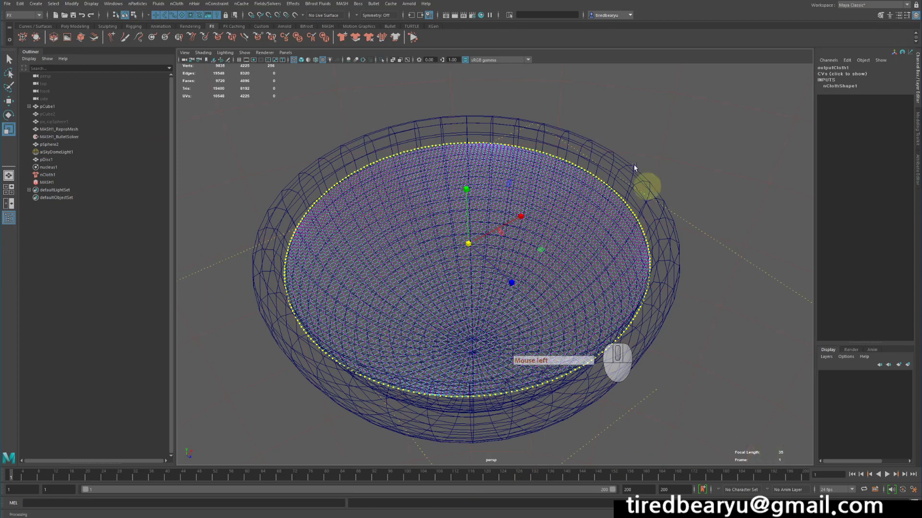
Add a Transform Constraint to the selected border vertices of the nCloth disc.
alt+drag(434, 123, 435, 126)
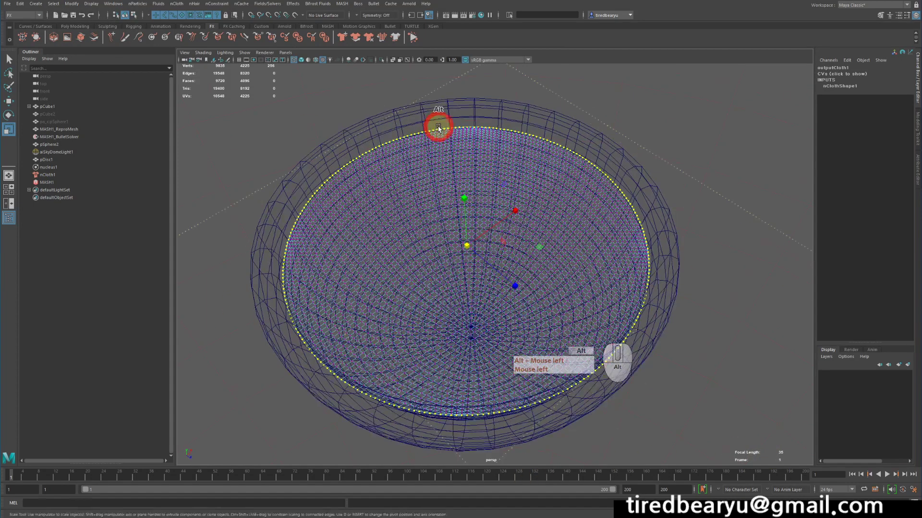
click(219, 5)
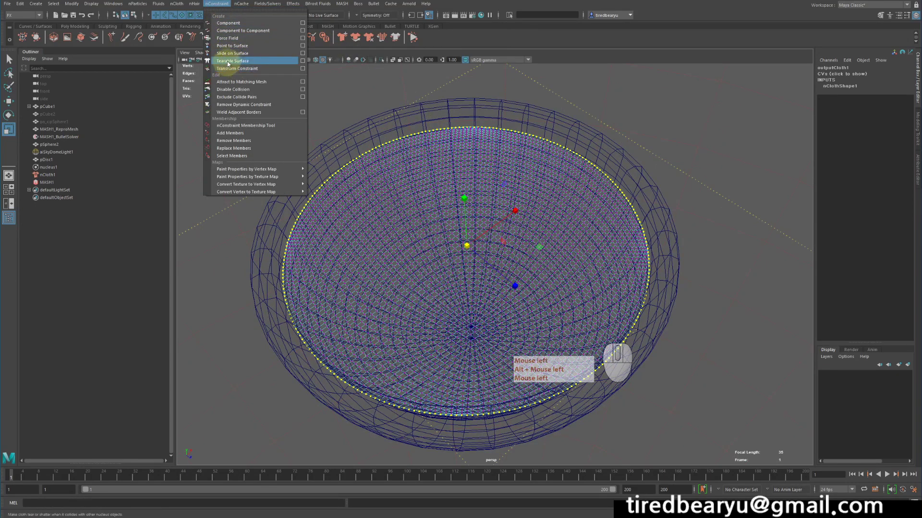
key(shift)
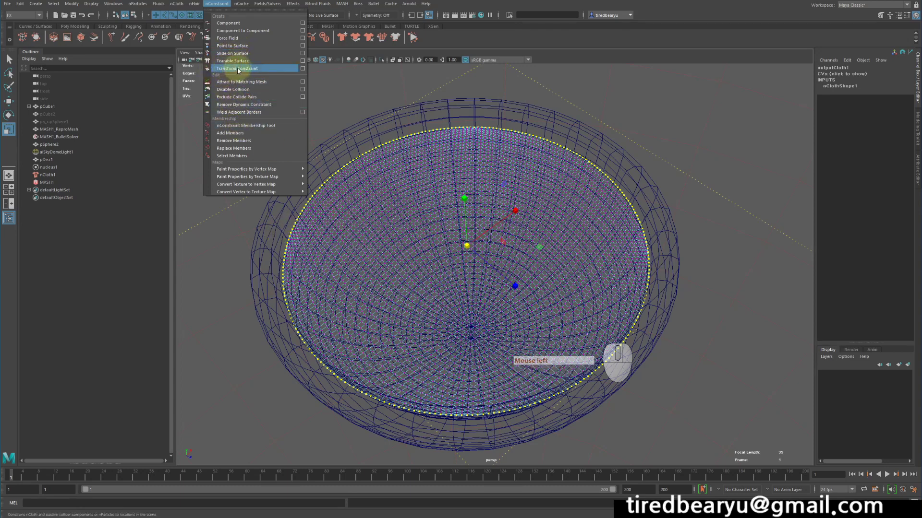
click(256, 70)
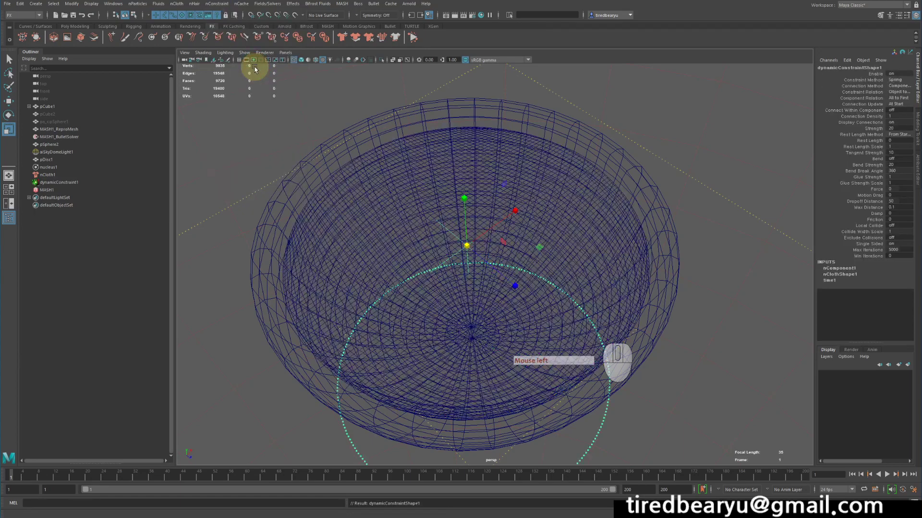
Inspect the constraint points around the disc's rim from different angles, comparing wireframe and shaded display.
alt+drag(469, 199, 478, 177)
key(4)
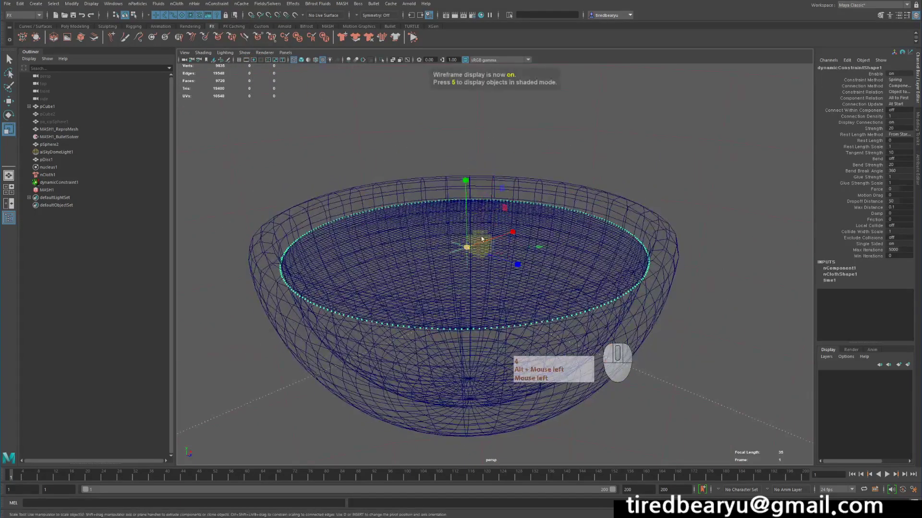
key(5)
mouse_move(475, 247)
alt+mouse_down()
mouse_move(459, 249)
mouse_move(478, 254)
alt+mouse_up()
key(4)
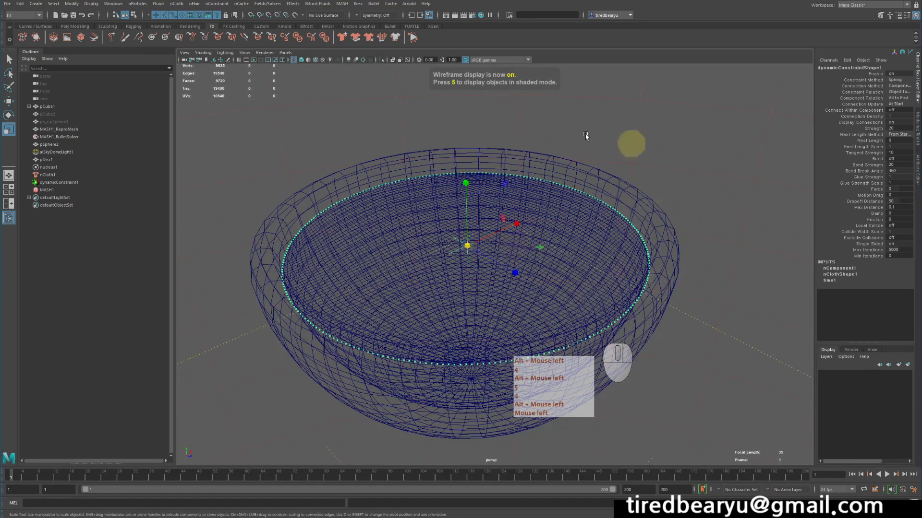
mouse_move(484, 193)
alt+mouse_down()
mouse_move(496, 185)
mouse_move(537, 196)
alt+mouse_up()
Return to shaded display and play the simulation to check how the constrained disc moves, then stop playback.
key(5)
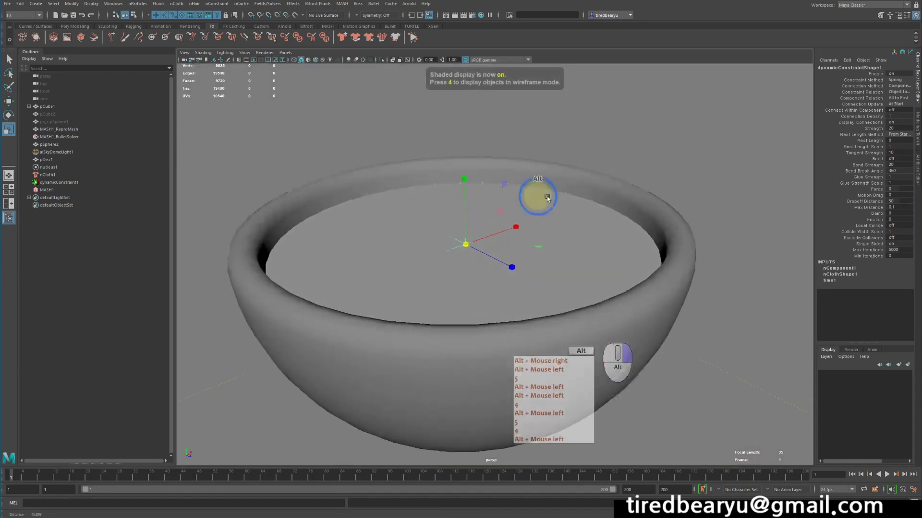
alt+right_drag(537, 195, 699, 204)
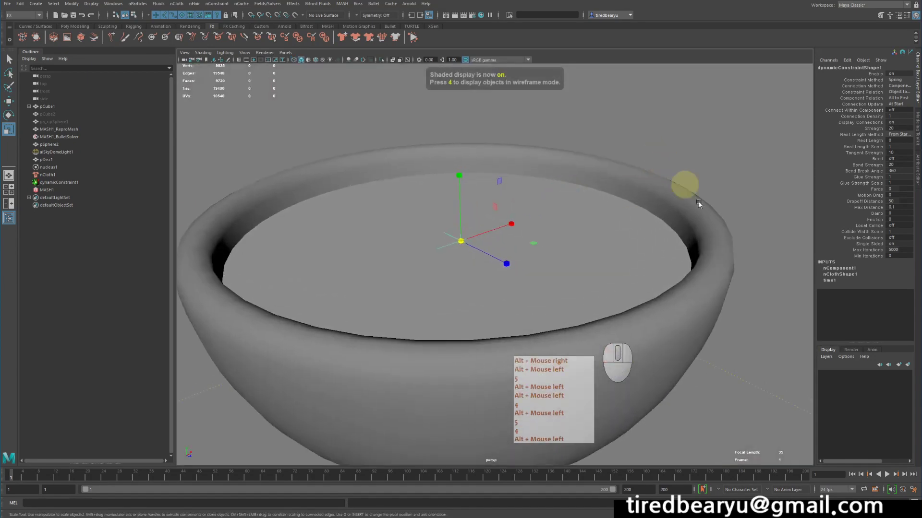
click(887, 476)
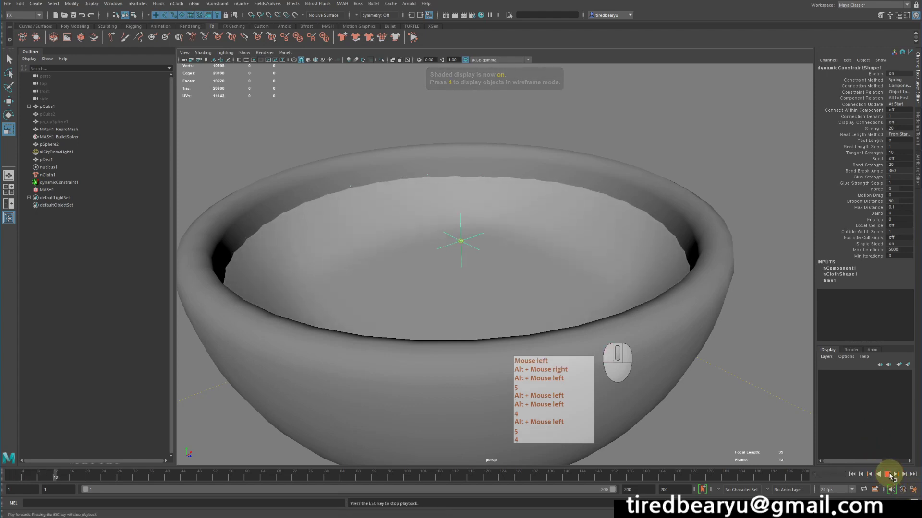
click(888, 475)
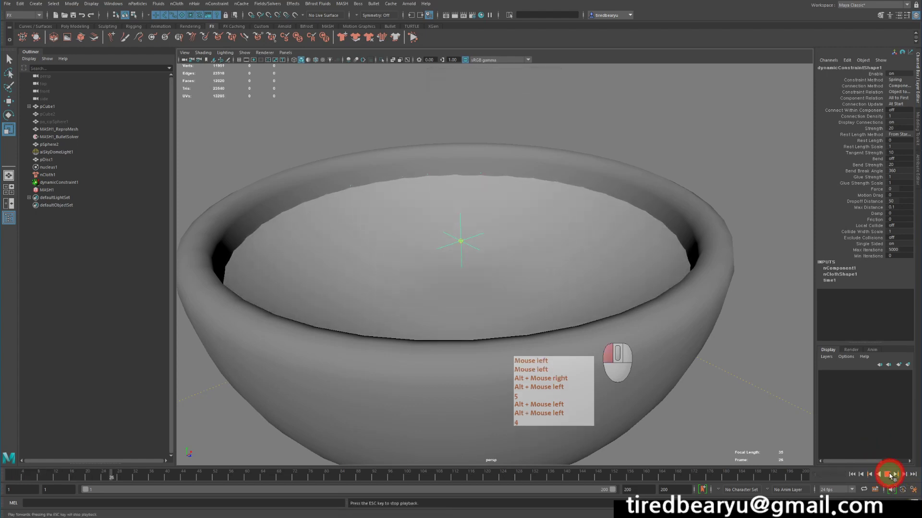
Select the nCloth disc and examine its surface inside the bowl from different angles, comparing wireframe and shaded display.
alt+drag(599, 290, 586, 270)
key(4)
click(618, 301)
mouse_move(618, 302)
alt+mouse_down()
mouse_move(570, 296)
mouse_move(599, 310)
mouse_move(664, 286)
mouse_move(674, 298)
mouse_move(667, 313)
mouse_move(685, 288)
alt+mouse_up()
key(5)
key(4)
alt+right_drag(685, 288, 616, 274)
key(5)
Rewind to frame 1 and play the simulation until cereal pieces fall toward the milk disc, then stop playback.
click(851, 475)
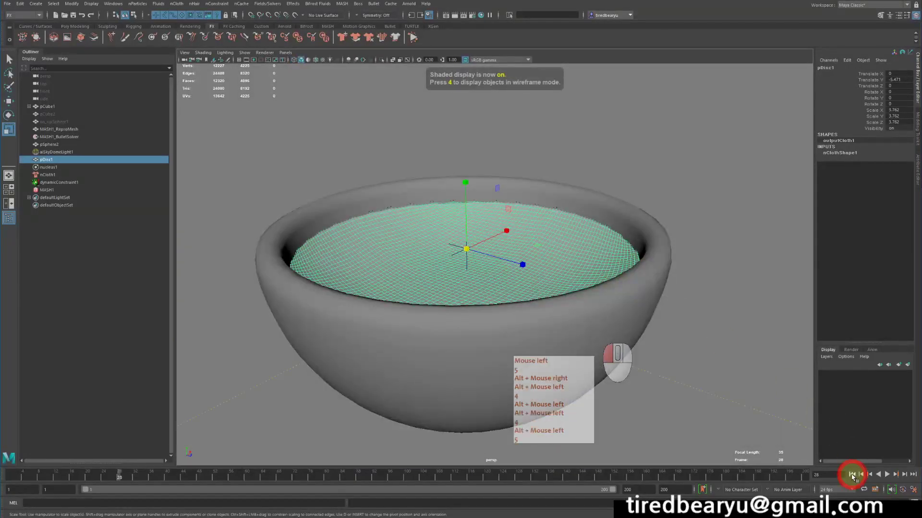
alt+middle_drag(643, 210, 649, 238)
alt+drag(669, 260, 660, 265)
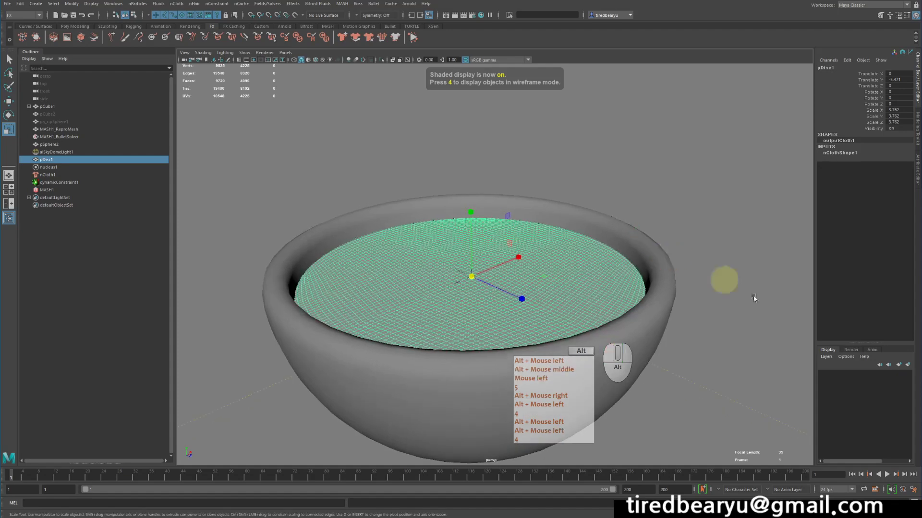
click(887, 475)
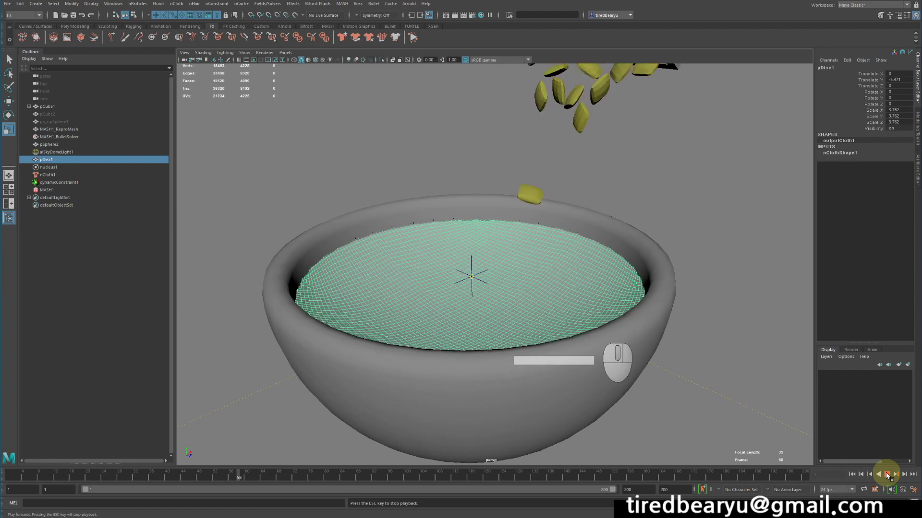
click(886, 476)
Try making MASH1_ReproMesh a passive collider, then replay the simulation from frame 1 to check the cereal's impact on the disc.
click(586, 152)
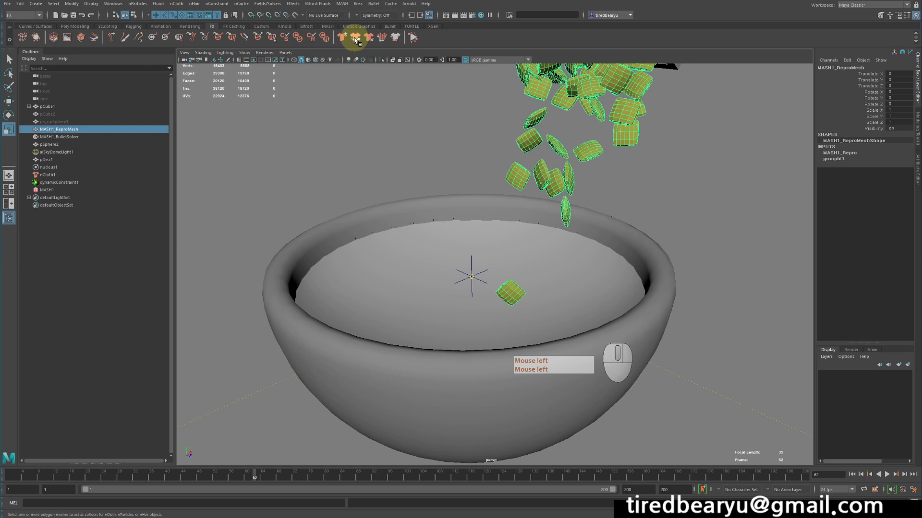
click(175, 5)
click(203, 24)
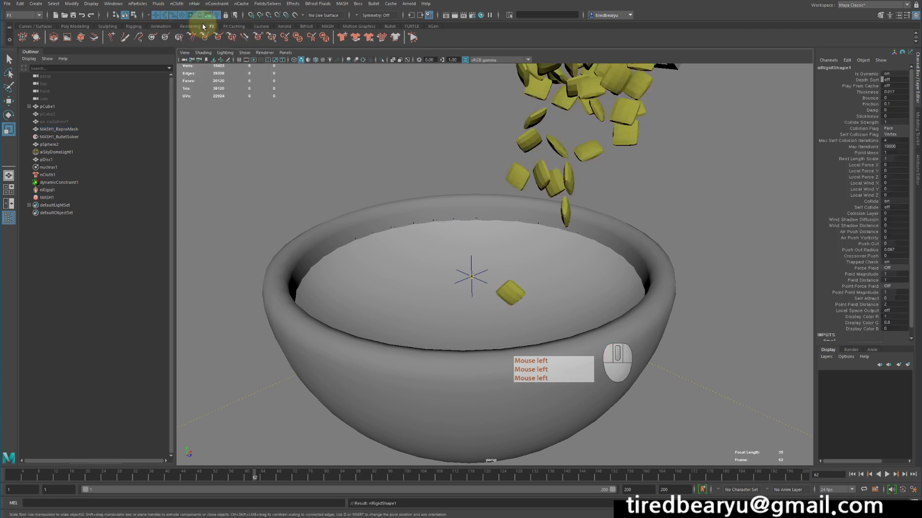
click(852, 474)
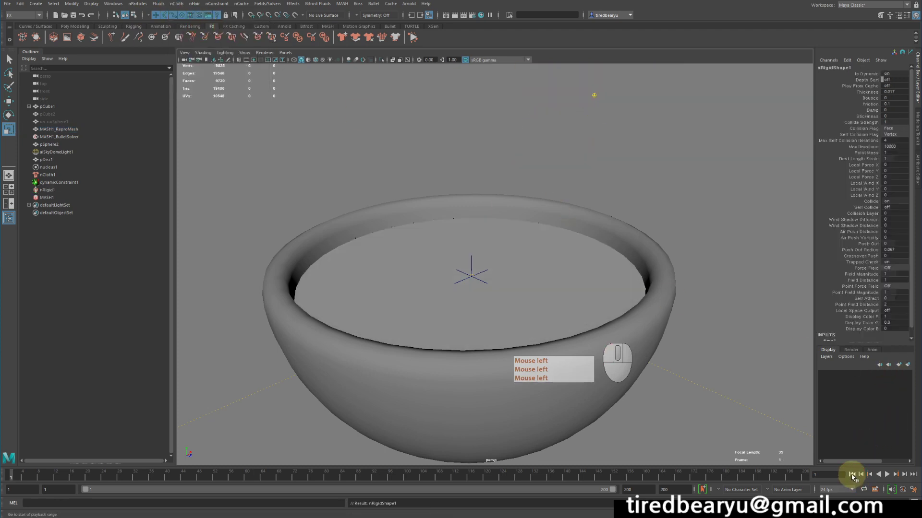
click(887, 475)
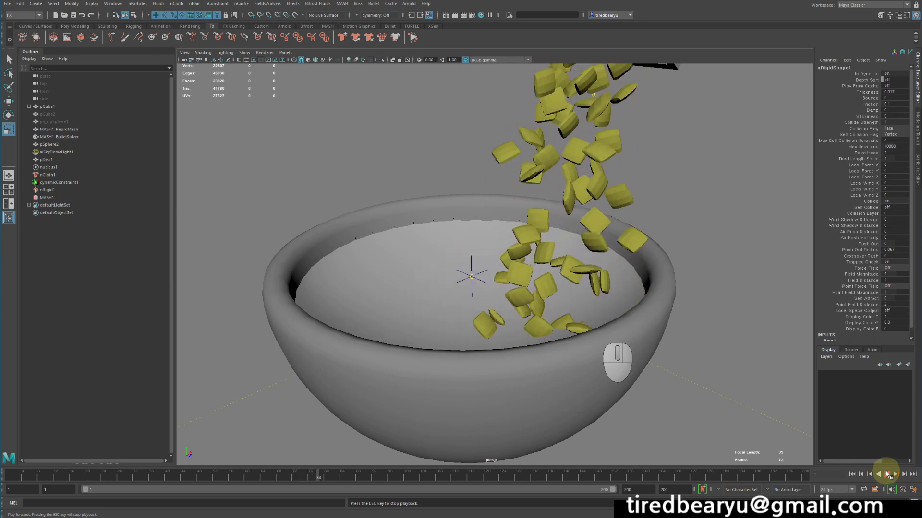
click(887, 474)
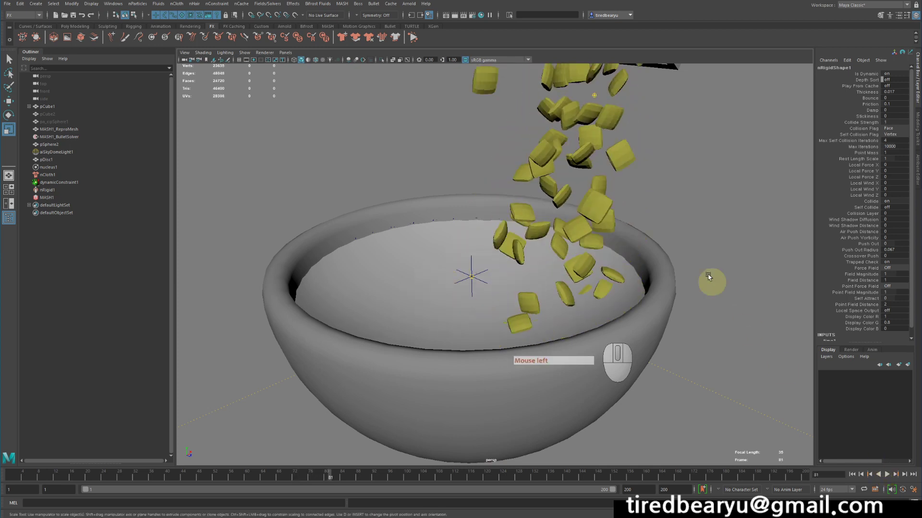
Open the nRigidShape1 attributes of the cereal mesh and set its Solver Display to Collision Thickness.
click(628, 144)
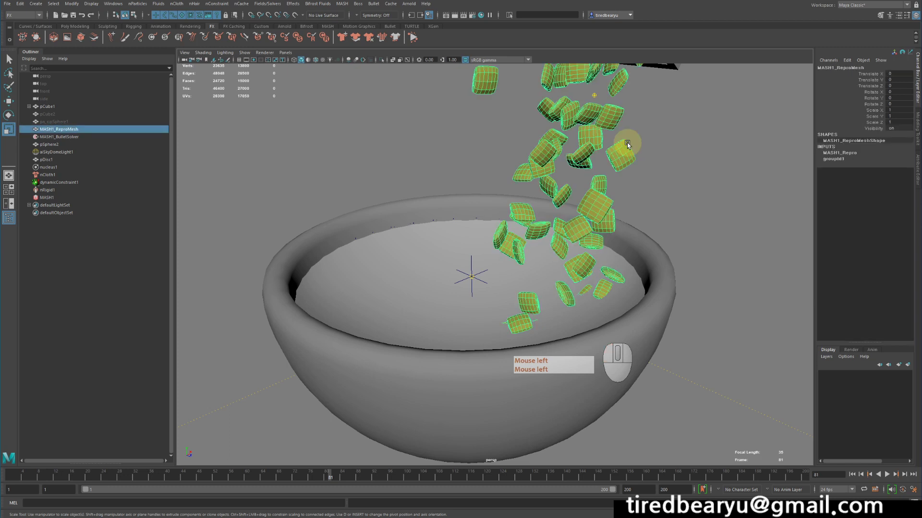
key(ctrl+a)
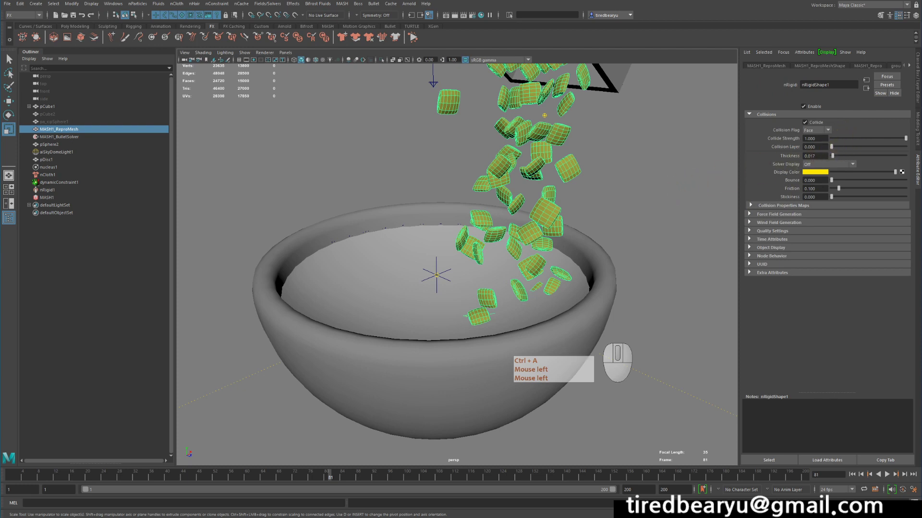
click(911, 66)
click(911, 66)
click(911, 66)
click(911, 66)
click(911, 66)
click(911, 66)
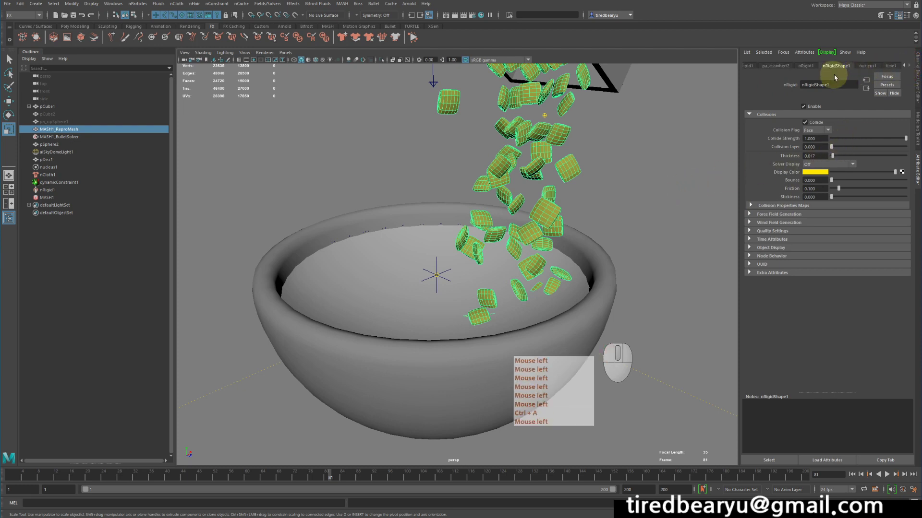
alt+middle_drag(576, 194, 608, 177)
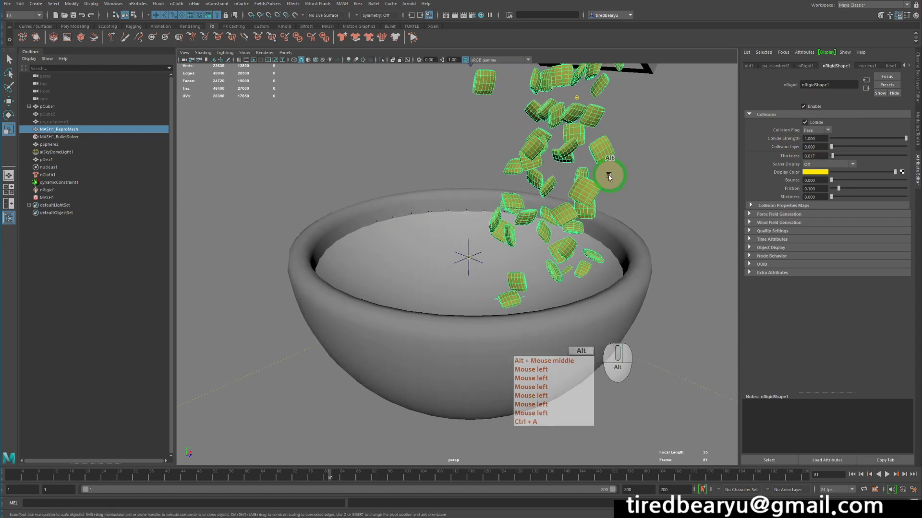
alt+drag(609, 177, 629, 173)
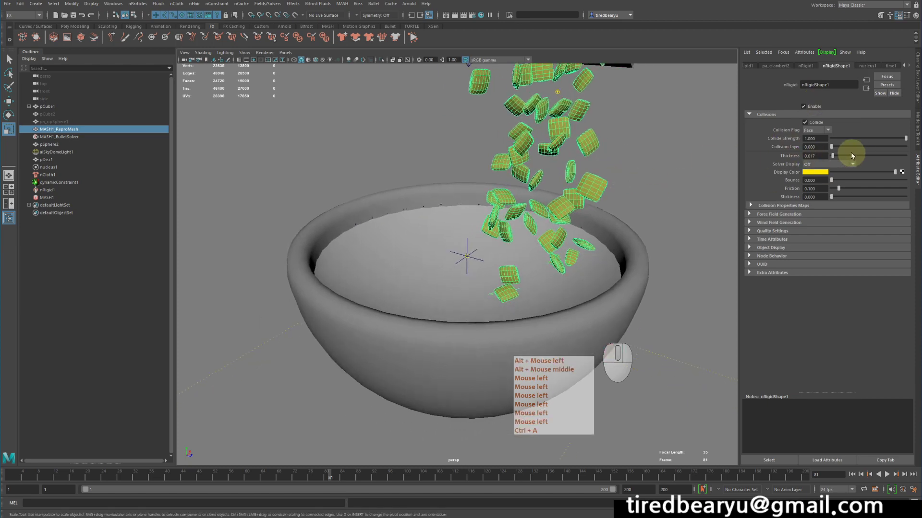
click(824, 164)
click(823, 180)
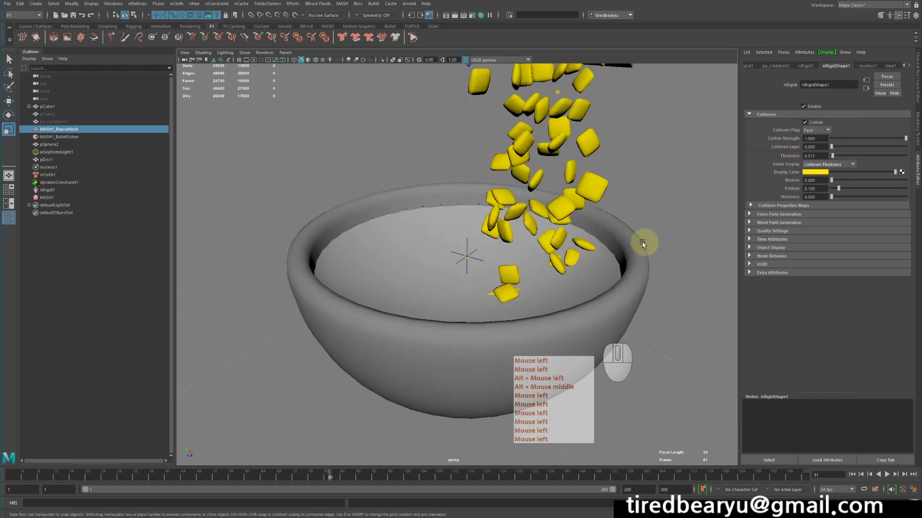
Inspect the cereal's collision thickness around the bowl, then continue the simulation to check how the pieces meet the disc.
mouse_move(644, 243)
alt+mouse_down()
mouse_move(632, 235)
mouse_move(628, 246)
alt+mouse_up()
alt+middle_drag(629, 246, 623, 270)
alt+drag(624, 270, 622, 280)
alt+right_drag(621, 280, 668, 252)
alt+middle_drag(668, 251, 667, 208)
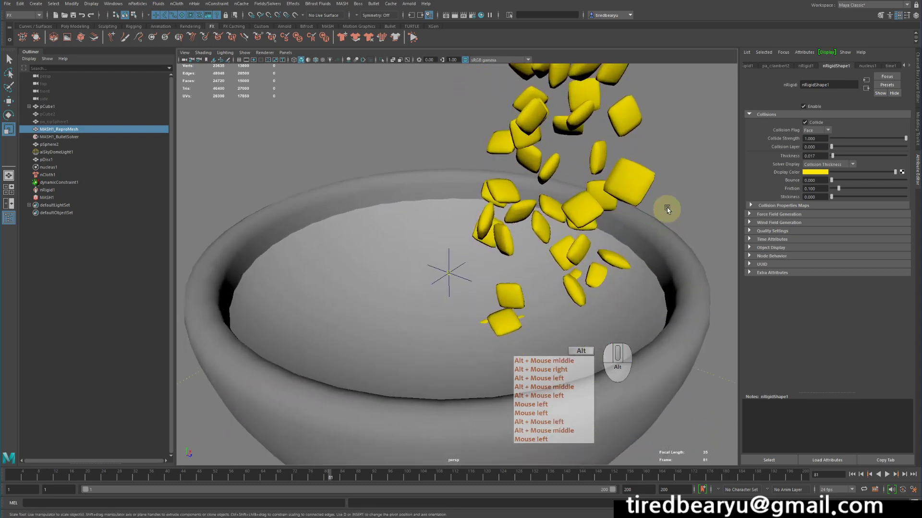
alt+drag(667, 208, 674, 206)
alt+right_drag(674, 206, 665, 204)
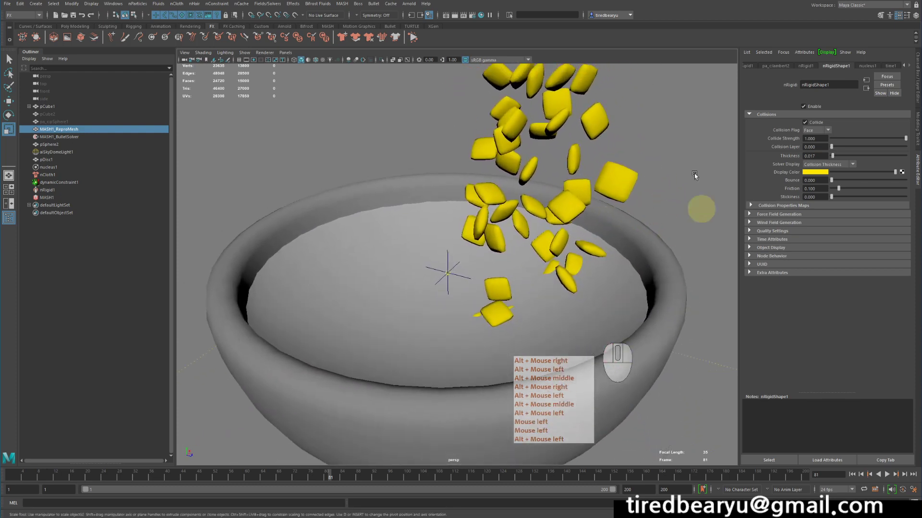
click(887, 474)
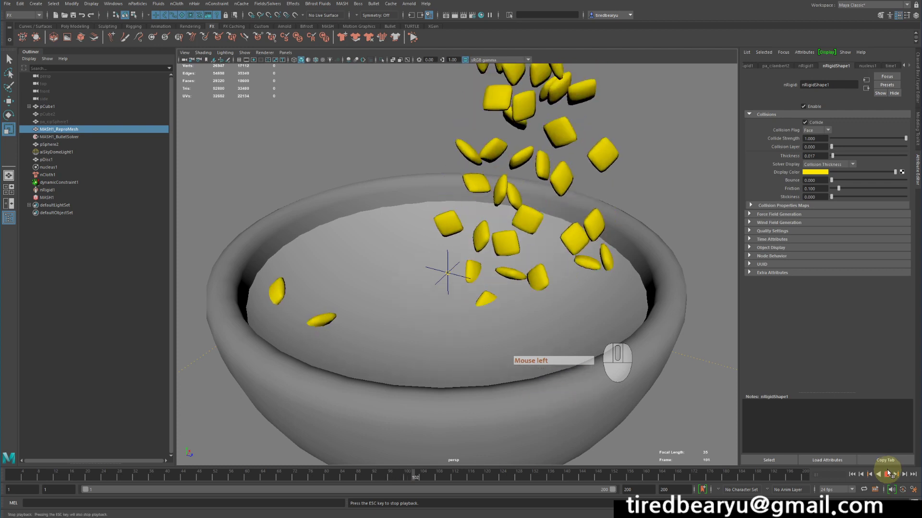
click(887, 474)
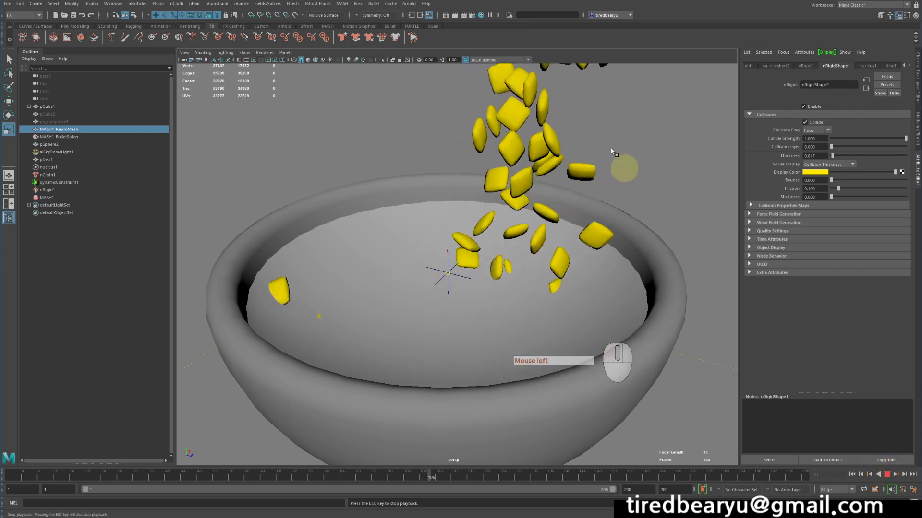
alt+drag(542, 105, 557, 108)
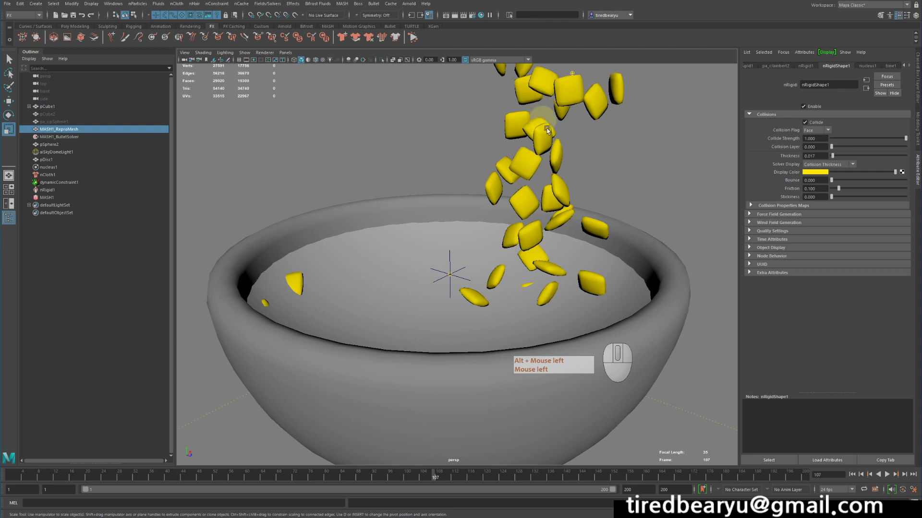
Undo the collision display change, the passive collider on the cereal mesh and the mesh selection.
right_click(586, 148)
key(z)
key(z)
key(z)
key(z)
key(z)
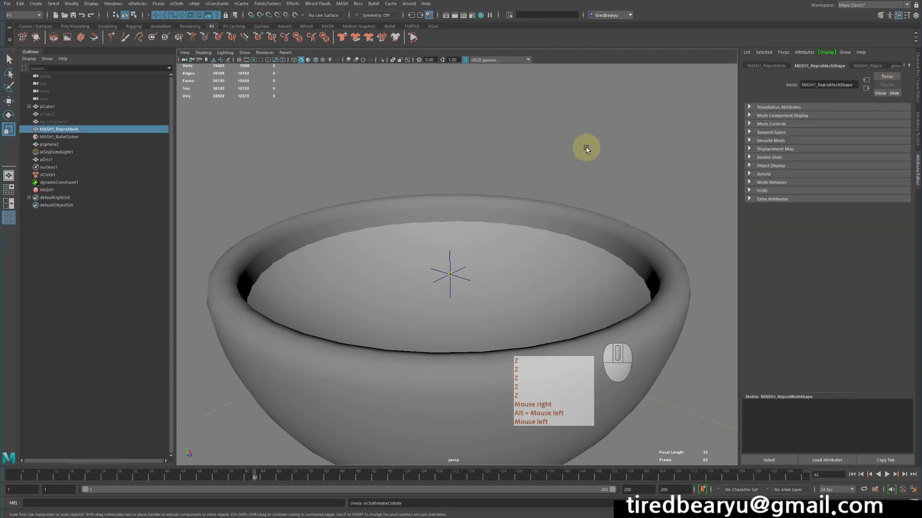
key(z)
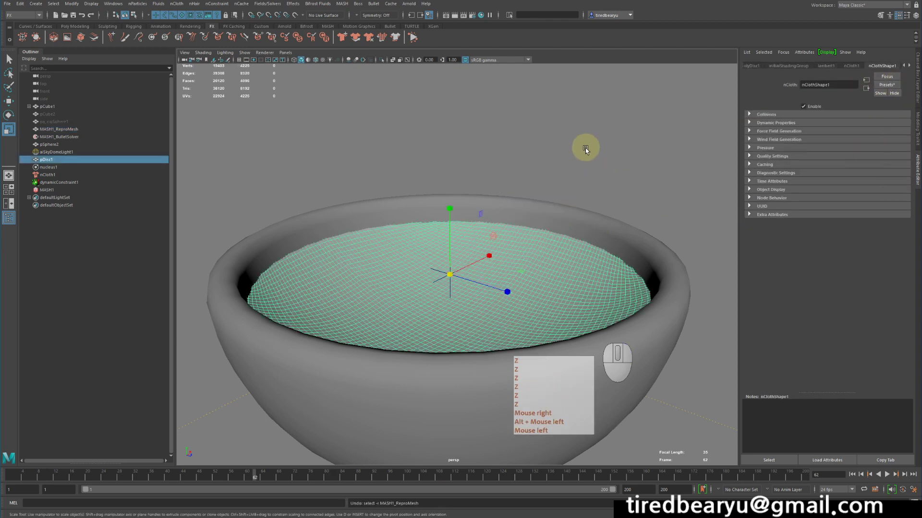
Replay the simulation from frame 1 and stop once cereal reaches the disc, examining the pieces and bowl up close.
scroll(395, 195, down, 10)
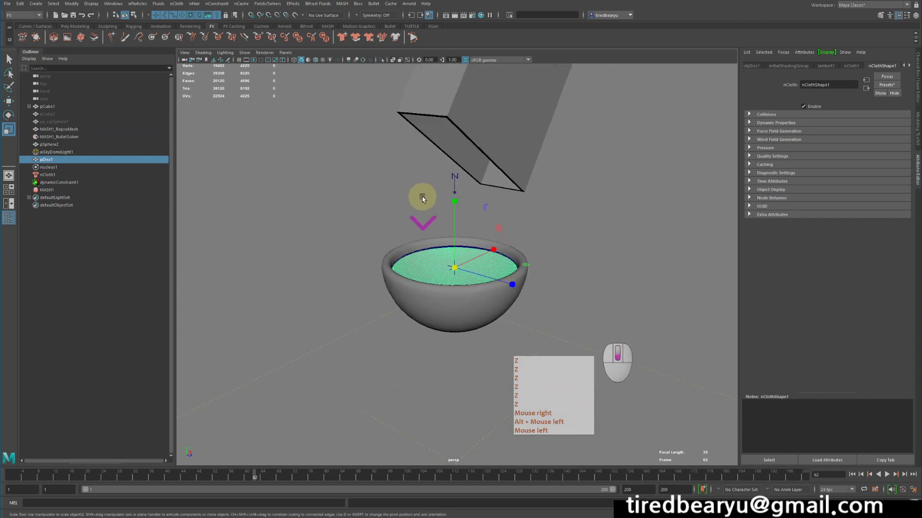
alt+middle_drag(453, 185, 456, 203)
alt+drag(458, 204, 466, 207)
alt+right_drag(471, 208, 510, 219)
alt+middle_drag(512, 240, 510, 259)
alt+drag(511, 261, 515, 240)
alt+right_drag(516, 239, 586, 238)
click(878, 476)
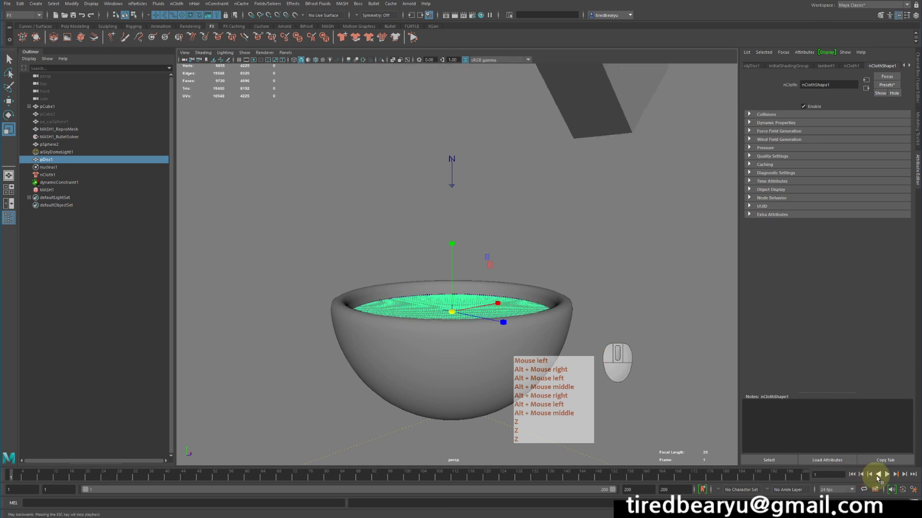
click(886, 475)
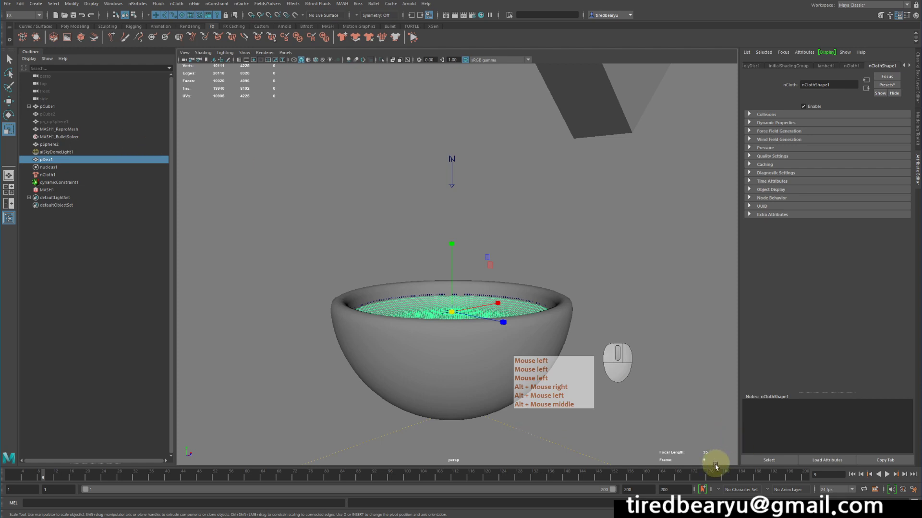
click(886, 475)
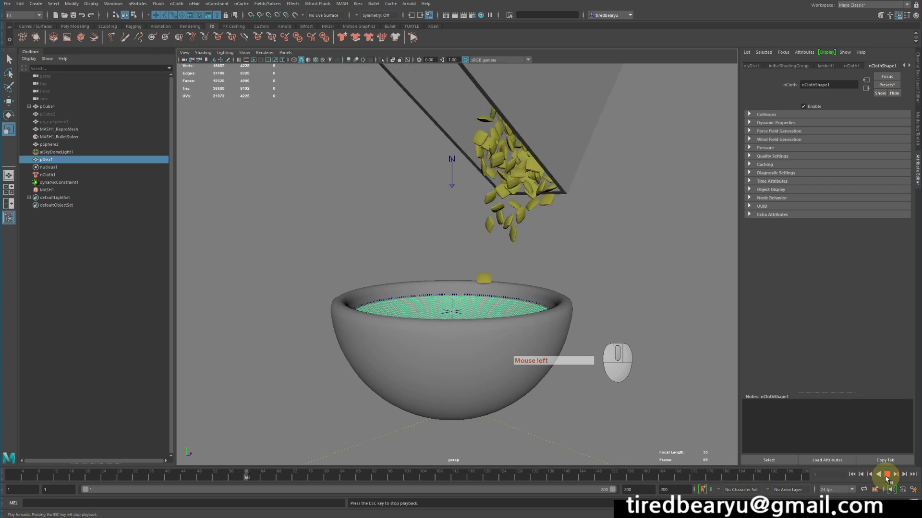
click(887, 475)
alt+middle_drag(627, 275, 618, 288)
alt+right_drag(618, 288, 640, 290)
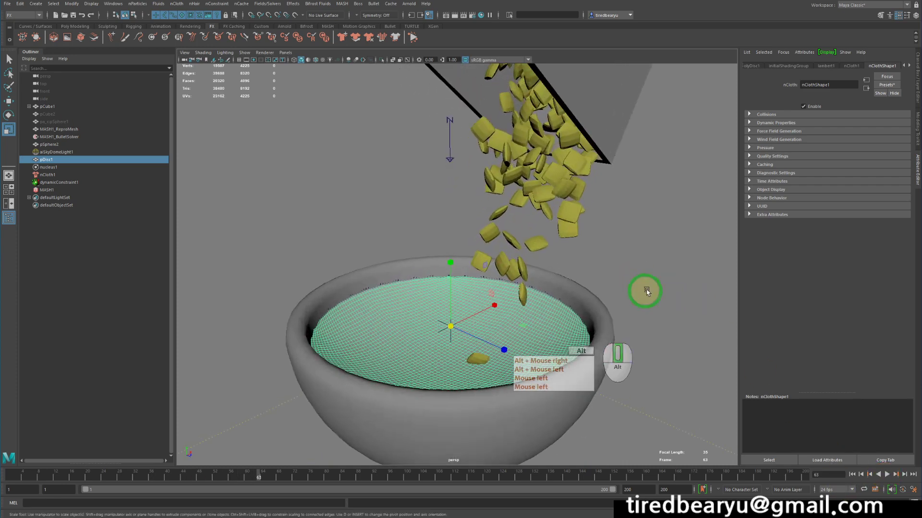
alt+drag(640, 290, 611, 243)
Select the nCloth disc and create an Air field for it using the Wake preset.
click(617, 218)
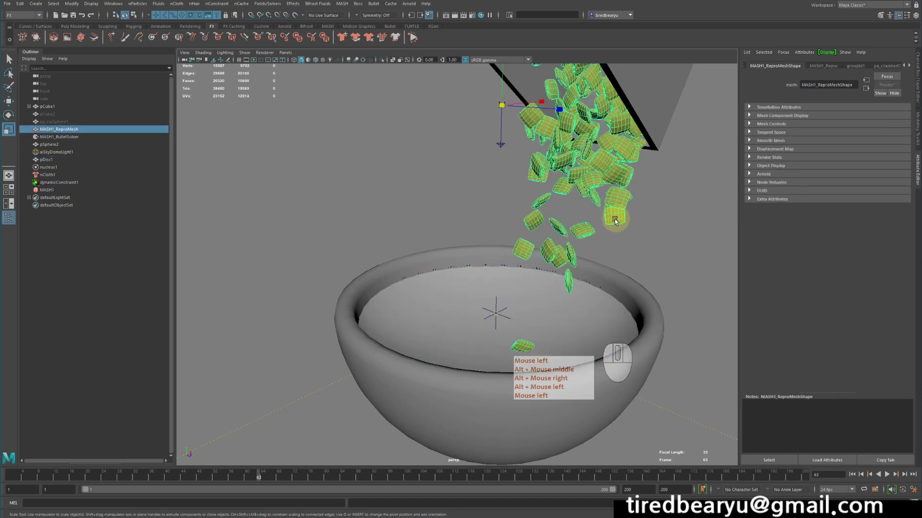
click(427, 308)
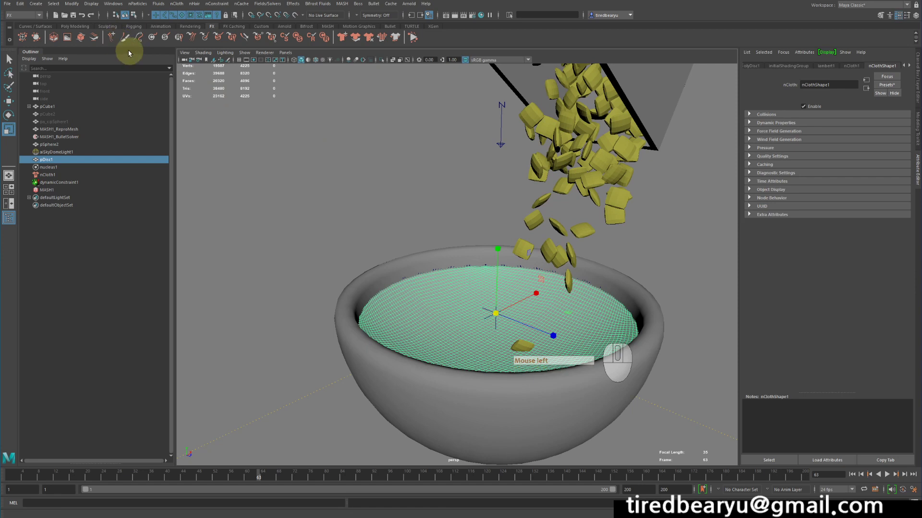
click(258, 4)
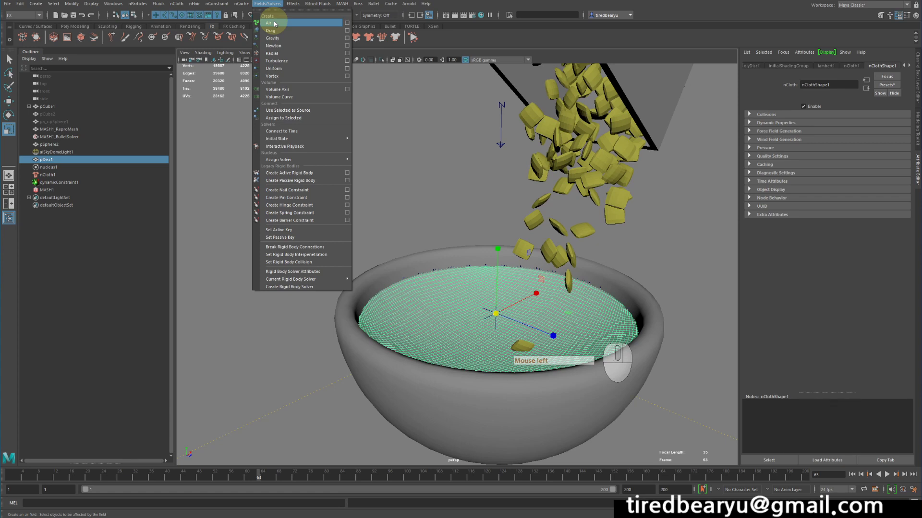
click(346, 24)
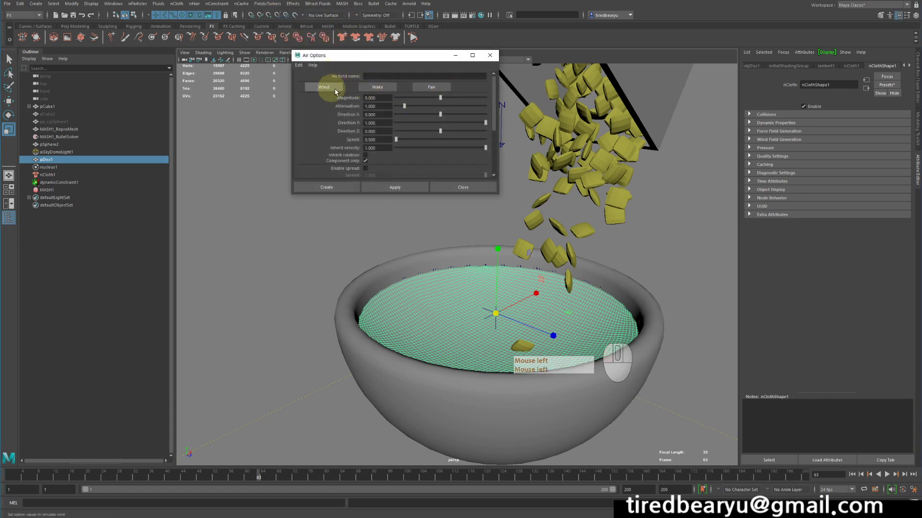
click(384, 88)
click(327, 187)
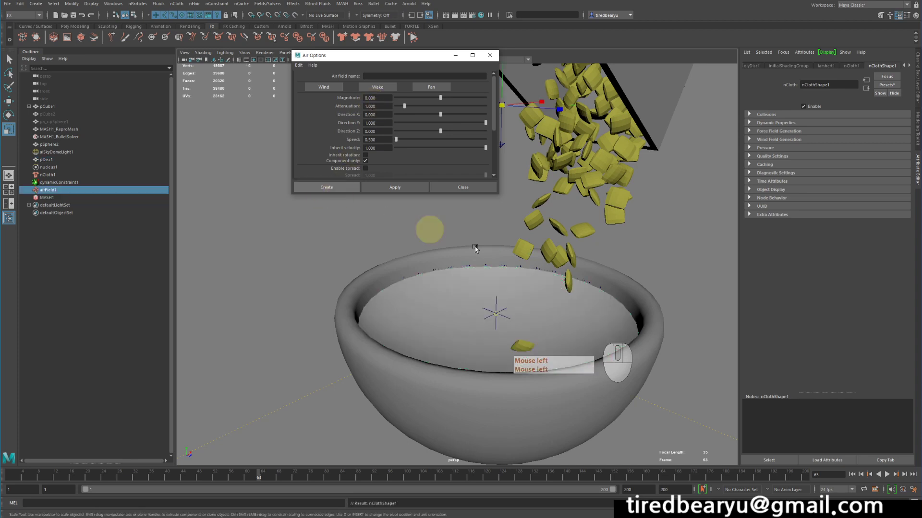
Move the air field straight down below the milk disc, to about -6.79 in Translate Y, and return to frame 1.
alt+drag(569, 274, 566, 263)
key(w)
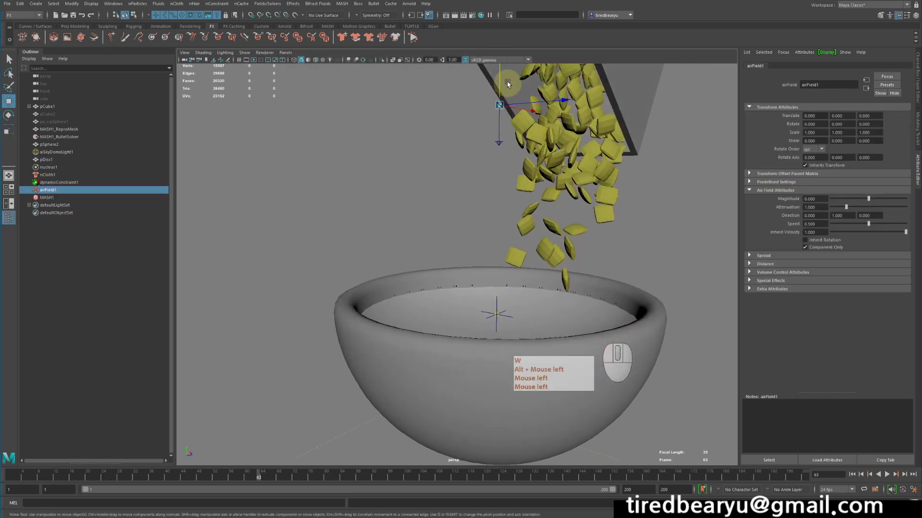
drag(499, 77, 465, 284)
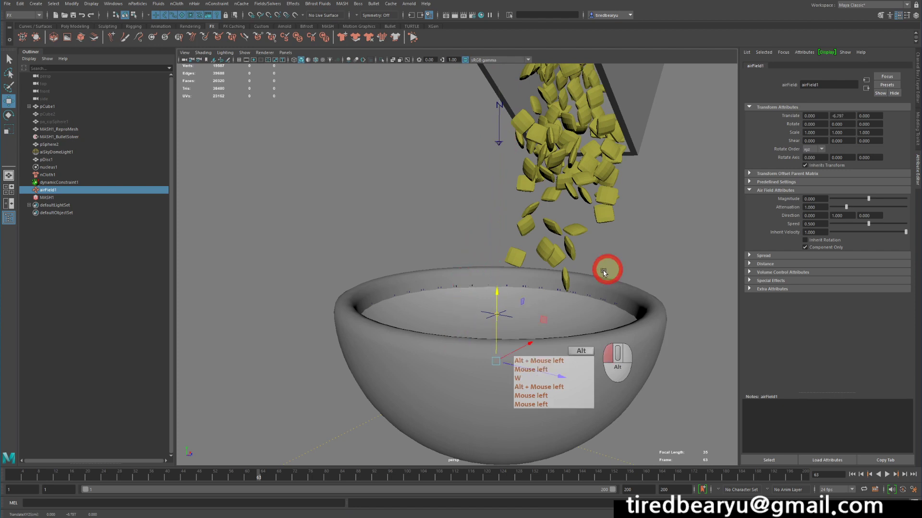
alt+drag(607, 267, 528, 288)
click(3, 480)
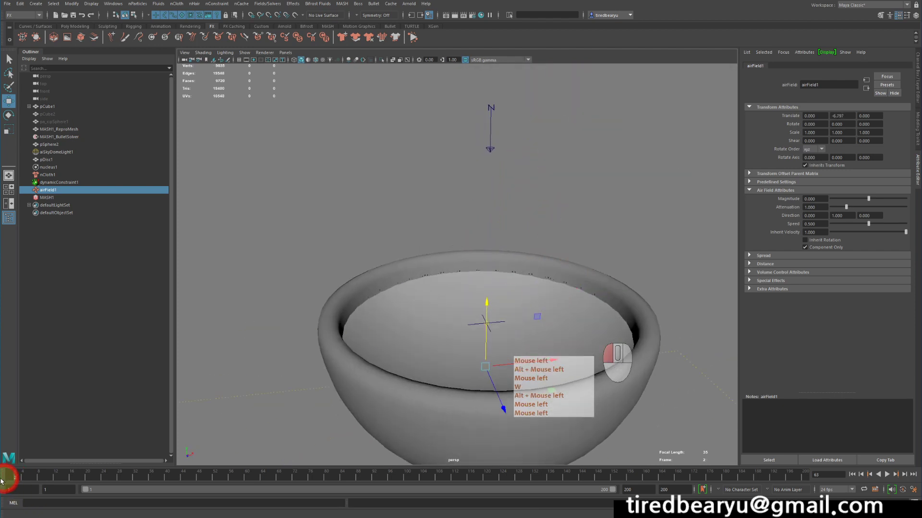
alt+drag(322, 331, 370, 309)
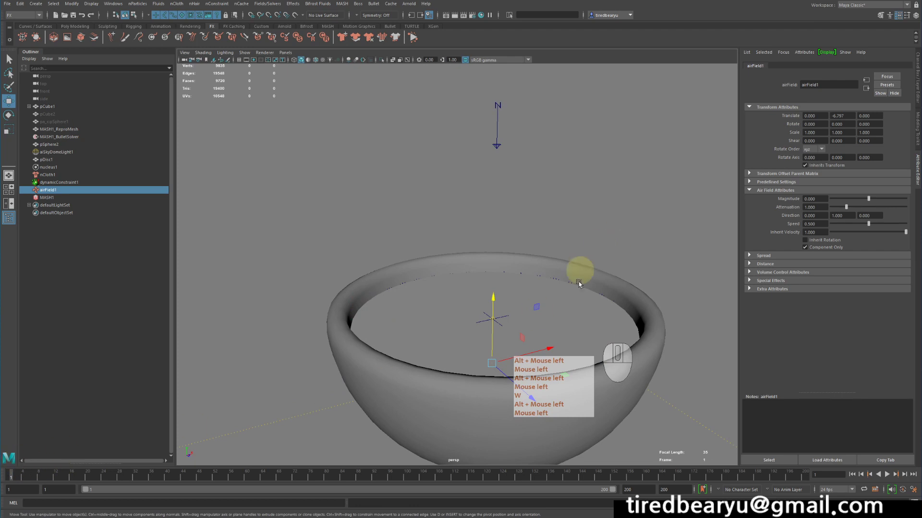
Keyframe the air field at frame 1, then raise it straight above the bowl to about 0.3 in Translate Y and keyframe it at frame 18.
alt+drag(485, 364, 429, 393)
key(s)
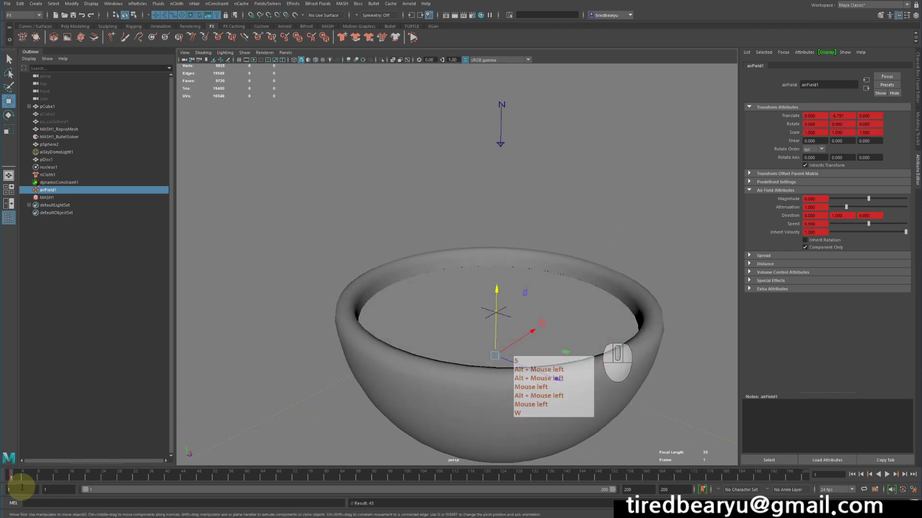
click(79, 476)
key(w)
drag(496, 286, 500, 89)
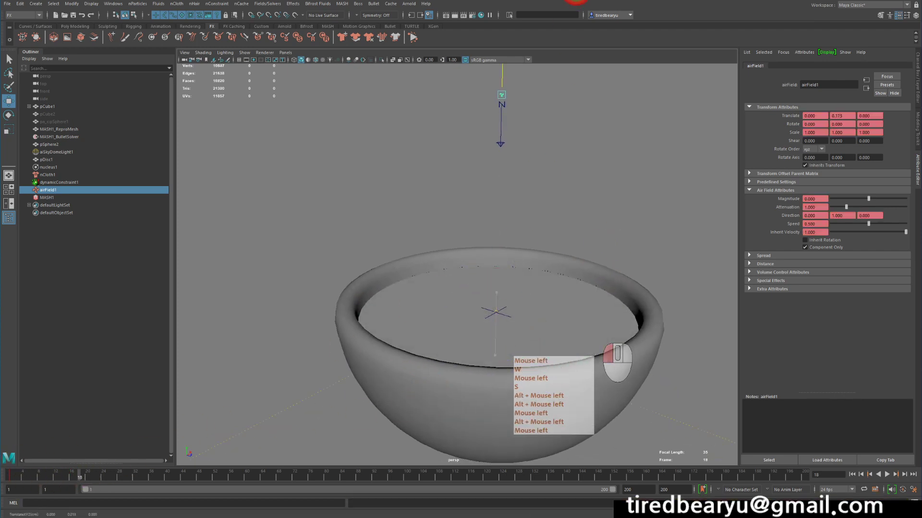
key(s)
key(q)
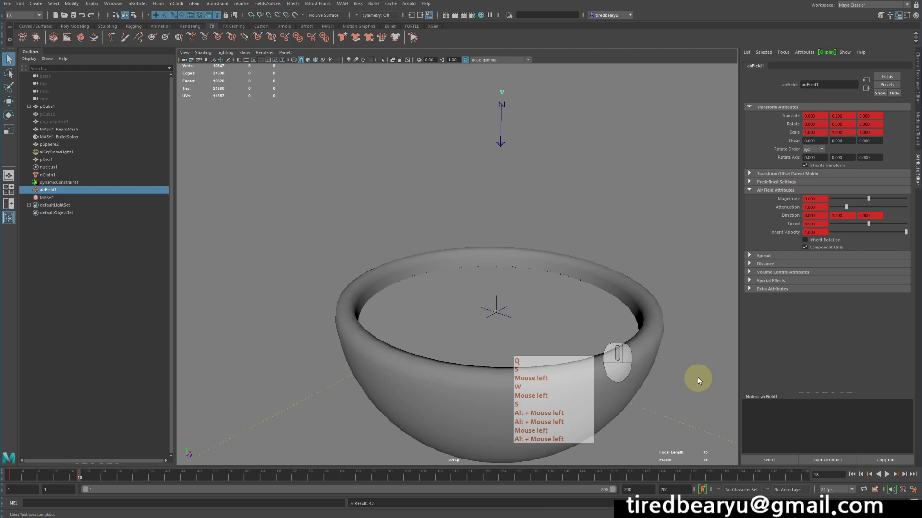
Play the simulation from frame 1 and stop at frame 15, examining how the rising air field affects the milk disc.
click(851, 475)
click(886, 475)
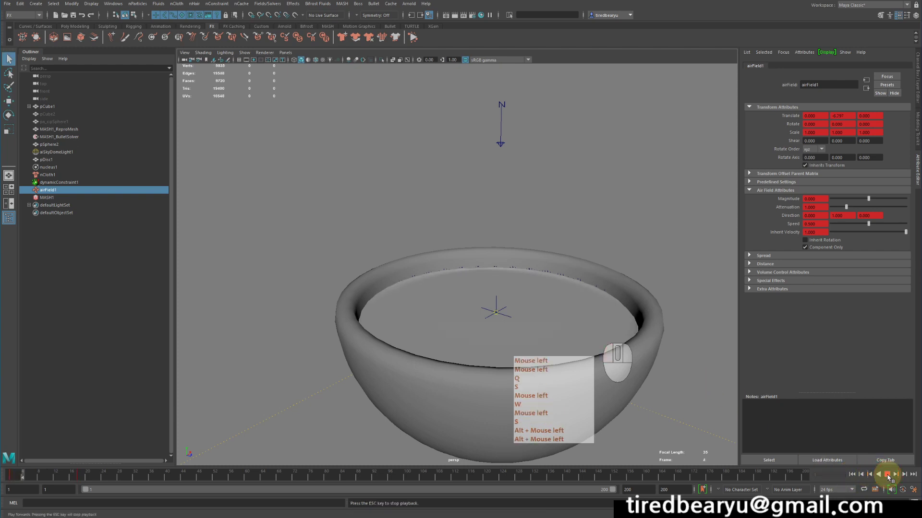
click(887, 475)
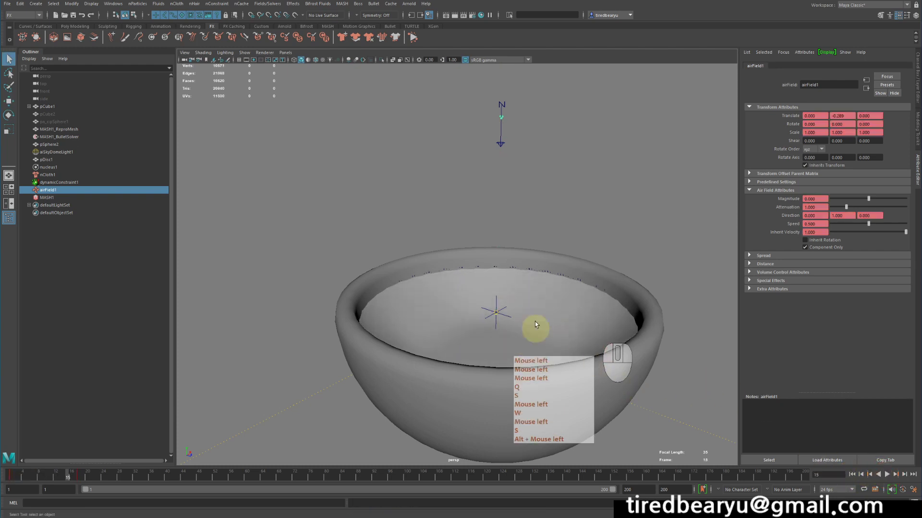
alt+drag(536, 325, 511, 335)
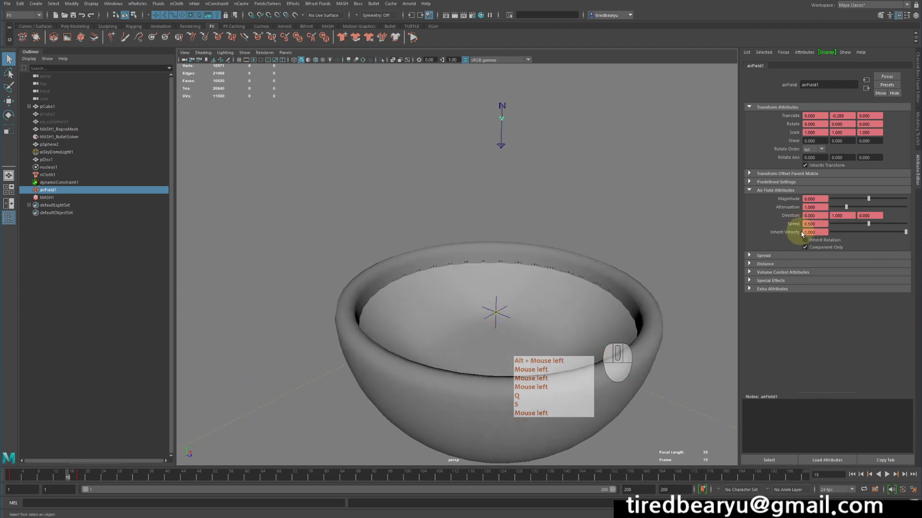
Break the animation connection on the air field's Inherit Velocity and set its value to 10.
right_drag(802, 234, 826, 257)
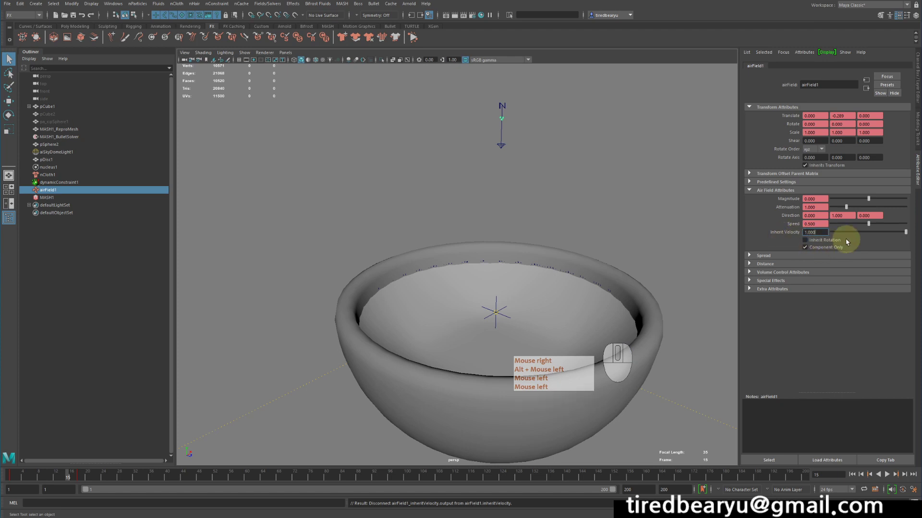
double_click(818, 232)
text(1)
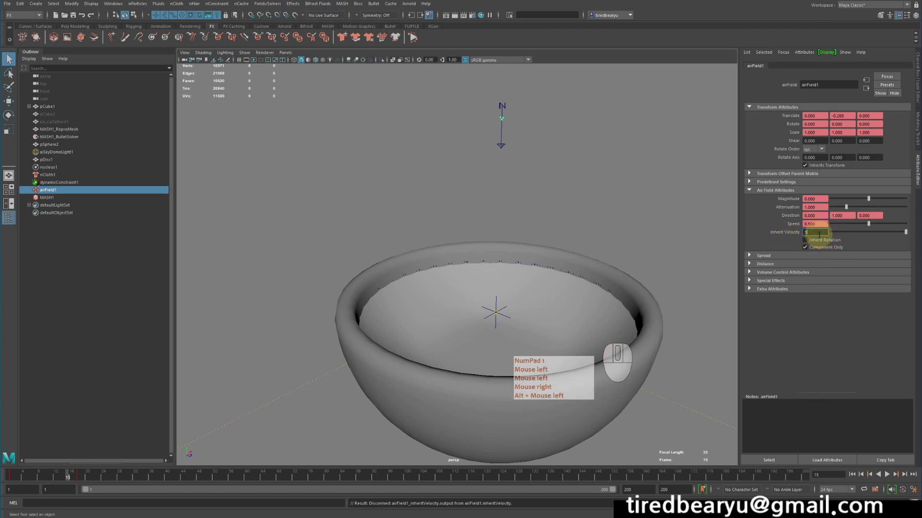
text(0)
key(Return)
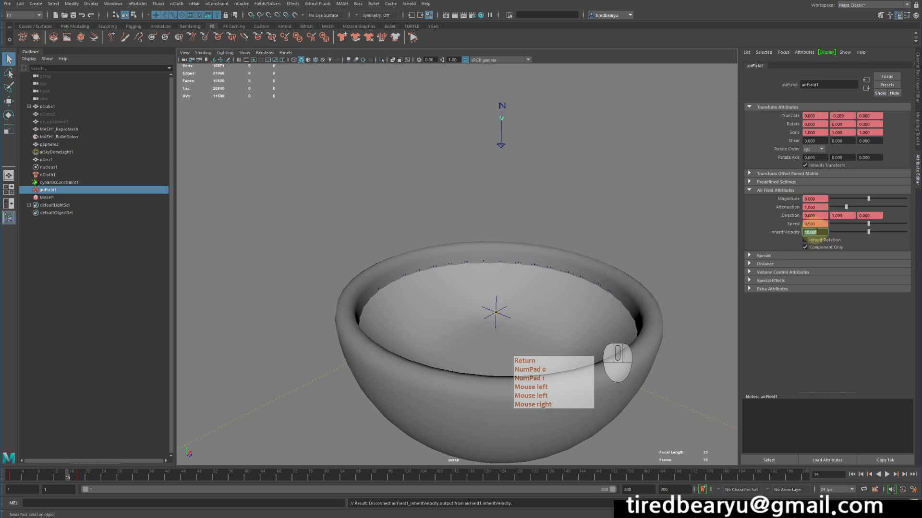
Replay the simulation from frame 1 twice, stopping at frame 12 and at frame 6, to examine the wake in the milk surface.
click(851, 474)
click(887, 475)
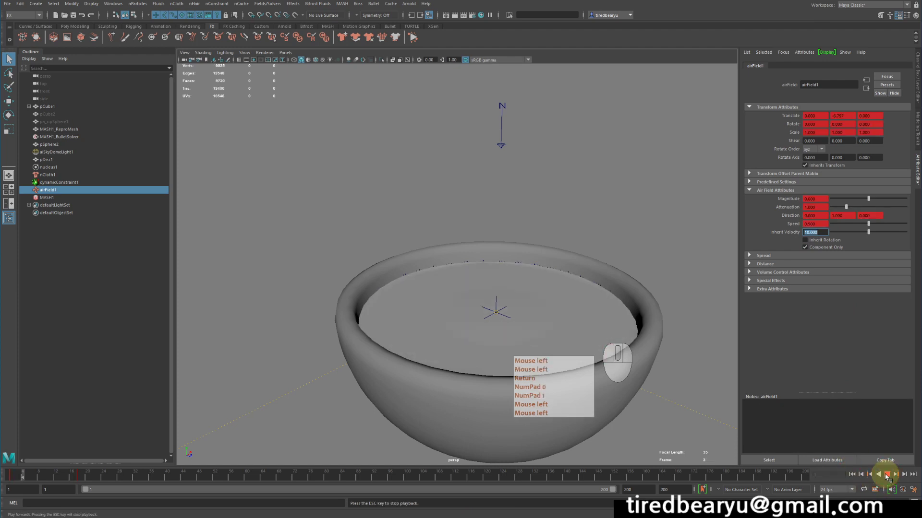
click(886, 475)
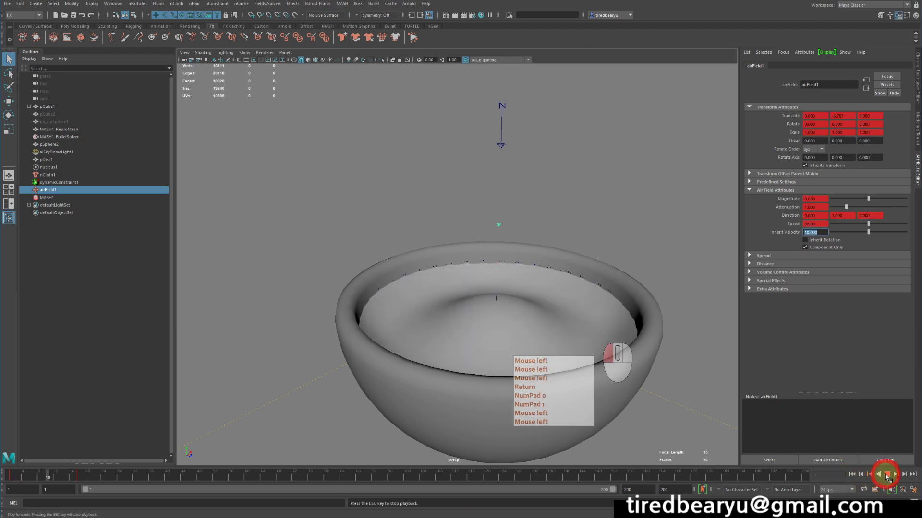
click(496, 324)
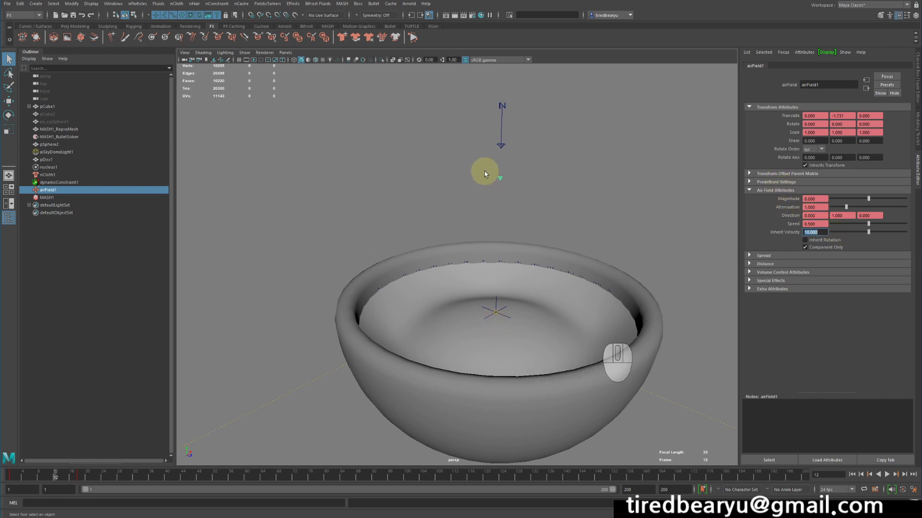
click(852, 474)
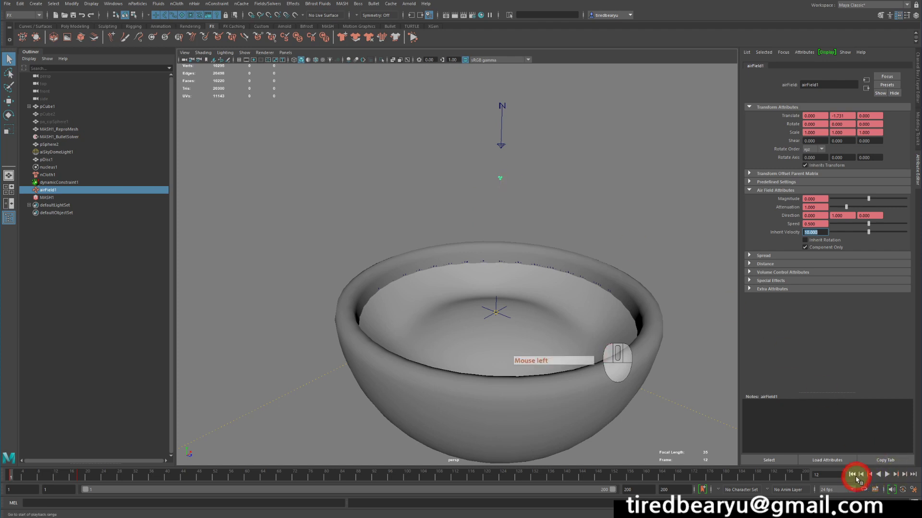
click(888, 476)
click(887, 475)
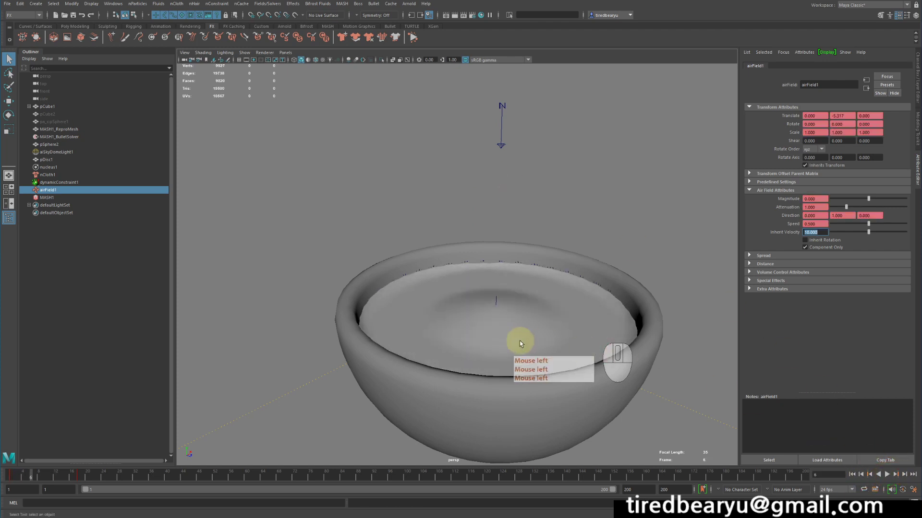
Delete all of the air field's keyframes across the timeline.
double_click(12, 476)
right_click(12, 475)
click(54, 356)
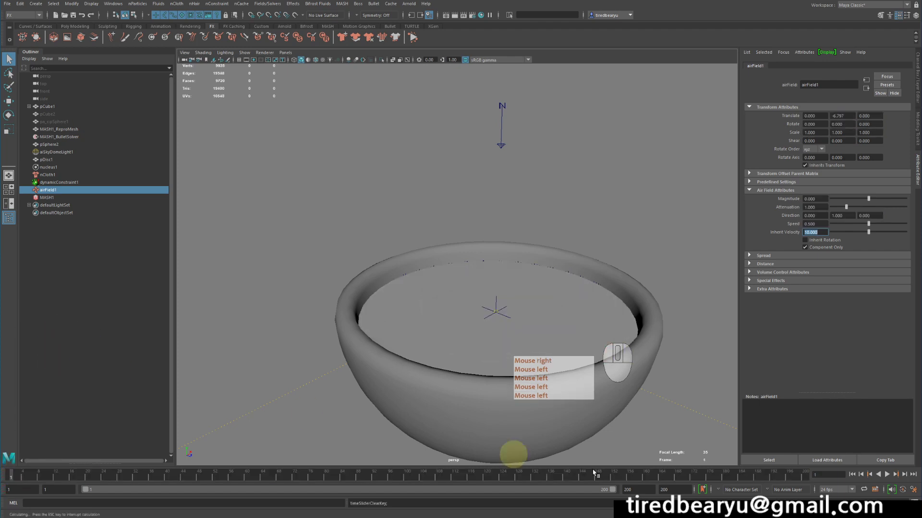
Play the simulation with the stationary air field, pausing at frame 15 and stopping at frame 27, to examine the milk's movement.
click(887, 475)
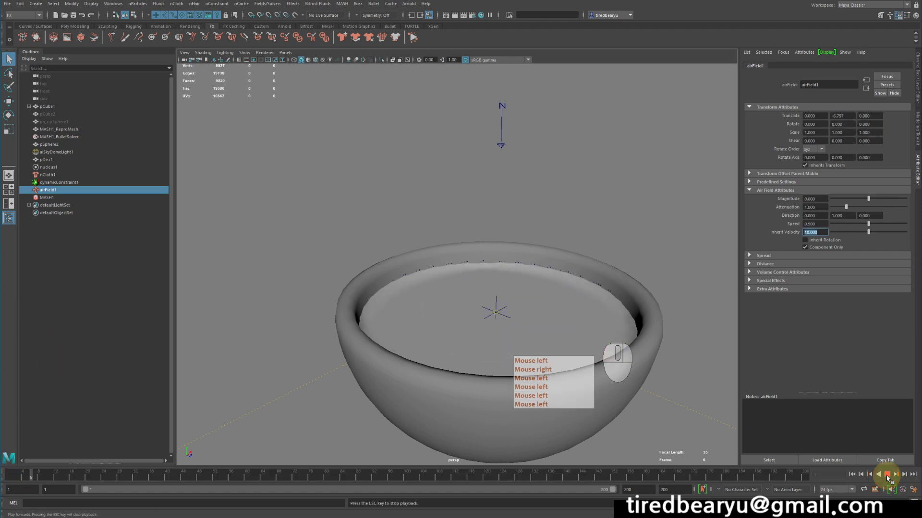
click(886, 477)
click(887, 475)
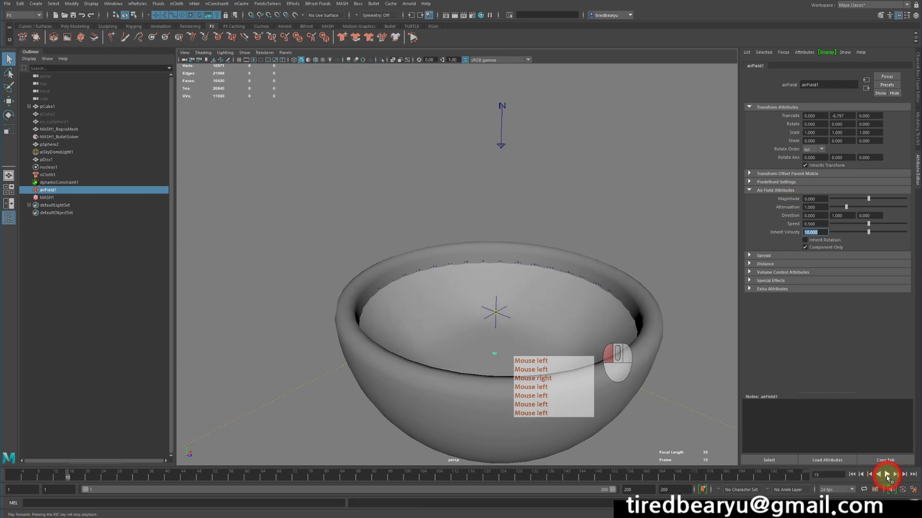
click(886, 475)
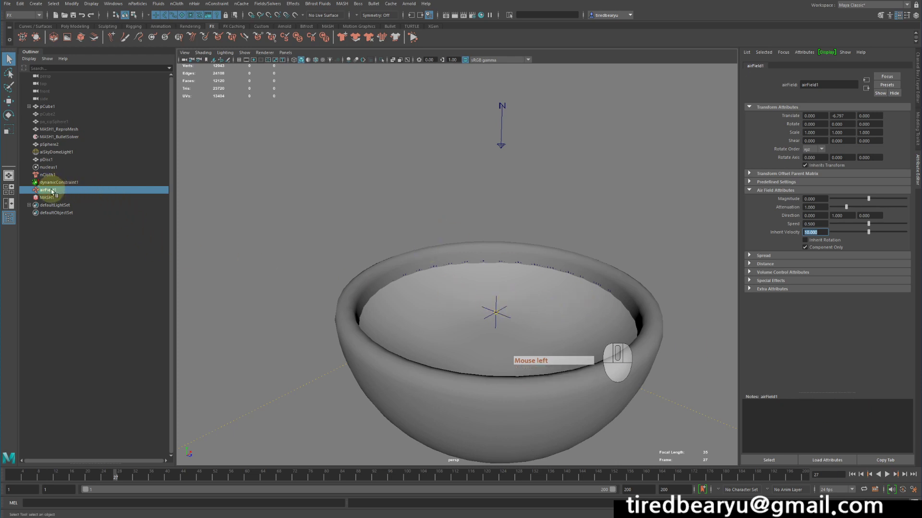
Set the air field's Inherit Velocity to 1.
alt+click(765, 302)
alt+right_drag(641, 284, 559, 264)
alt+drag(558, 261, 536, 251)
click(819, 232)
text(1)
key(Return)
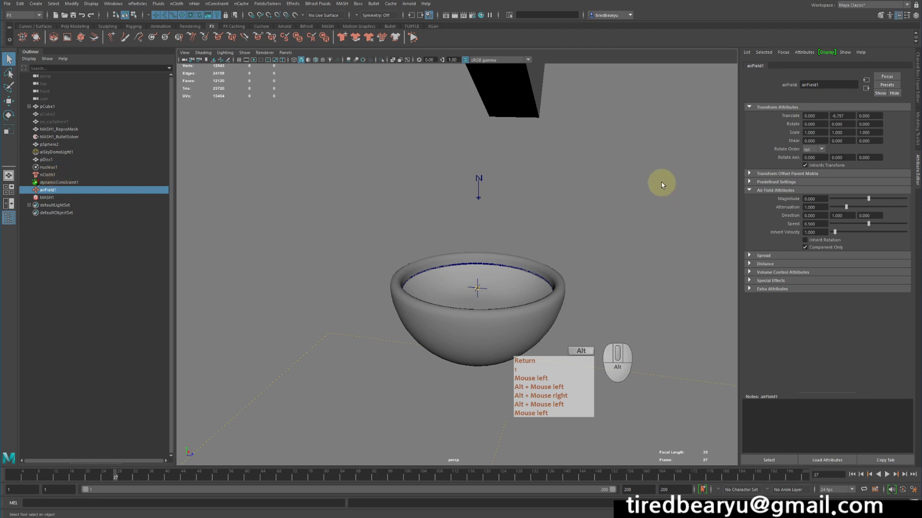
Continue the simulation in wireframe to frame 56, examining the cereal leaving the box, and return to shaded display.
alt+middle_drag(660, 183, 639, 227)
key(4)
key(5)
key(4)
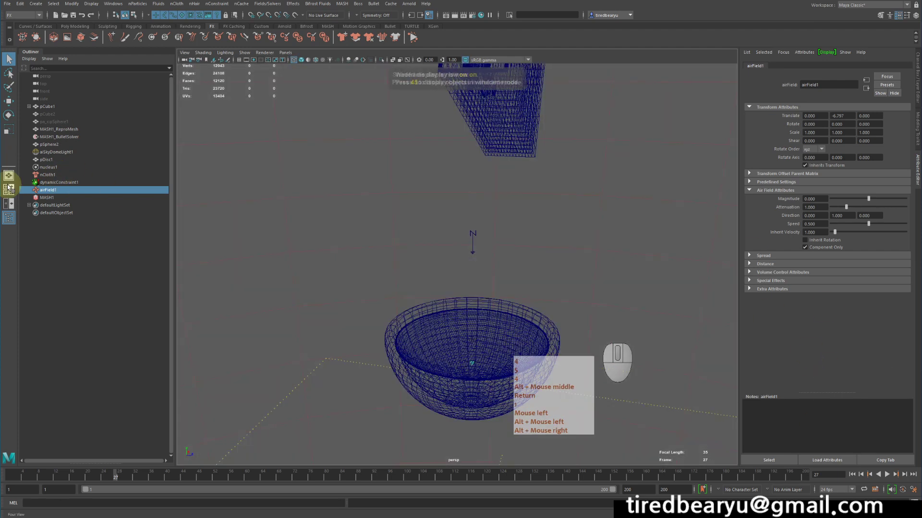
click(886, 474)
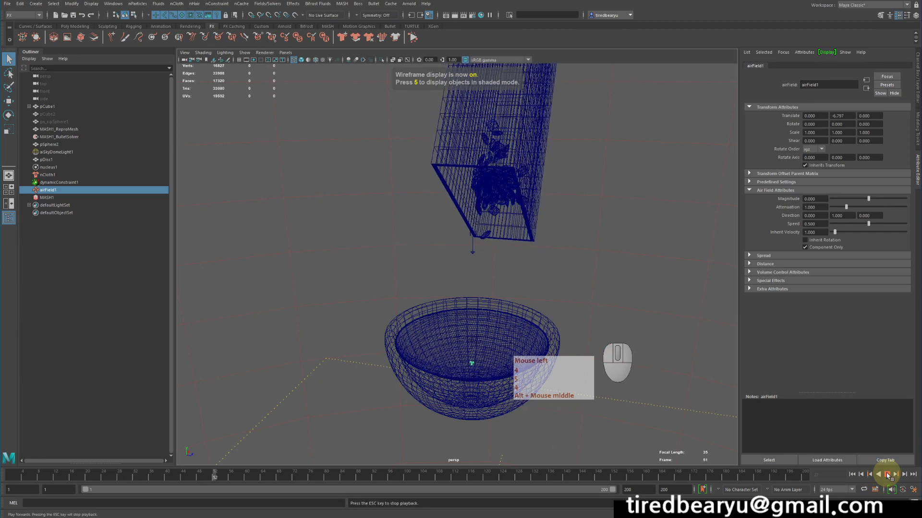
click(887, 475)
key(5)
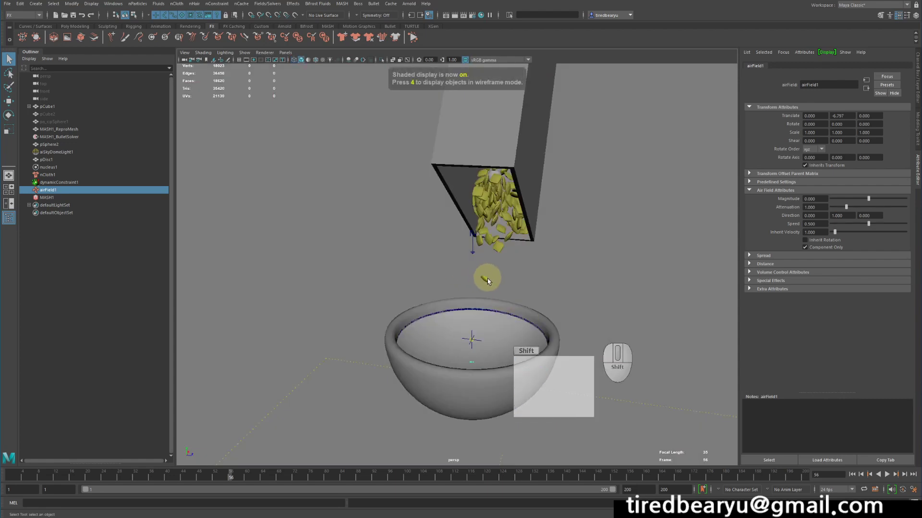
Add the cereal mesh to the air field selection and make it the field's source with Use Selected as Source.
shift+click(487, 280)
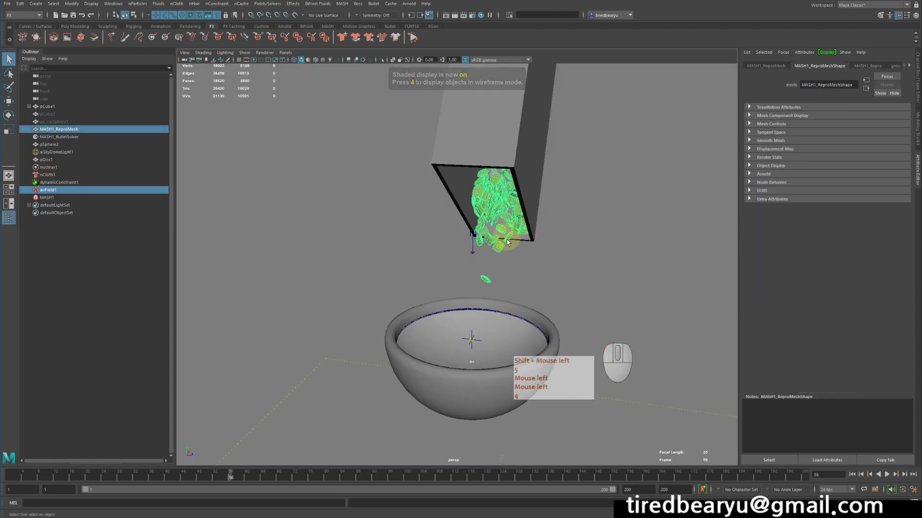
alt+drag(501, 249, 473, 243)
alt+middle_drag(495, 248, 537, 190)
alt+right_drag(539, 191, 612, 230)
alt+middle_drag(613, 232, 617, 243)
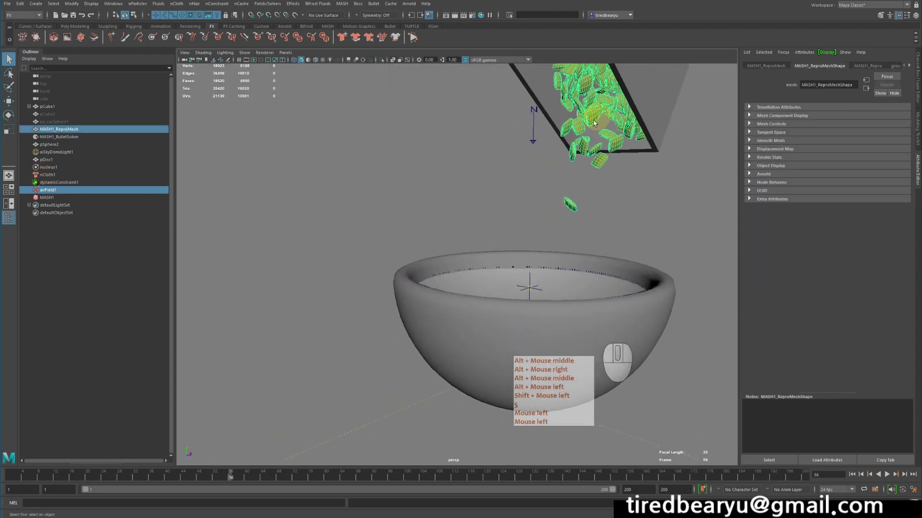
click(265, 6)
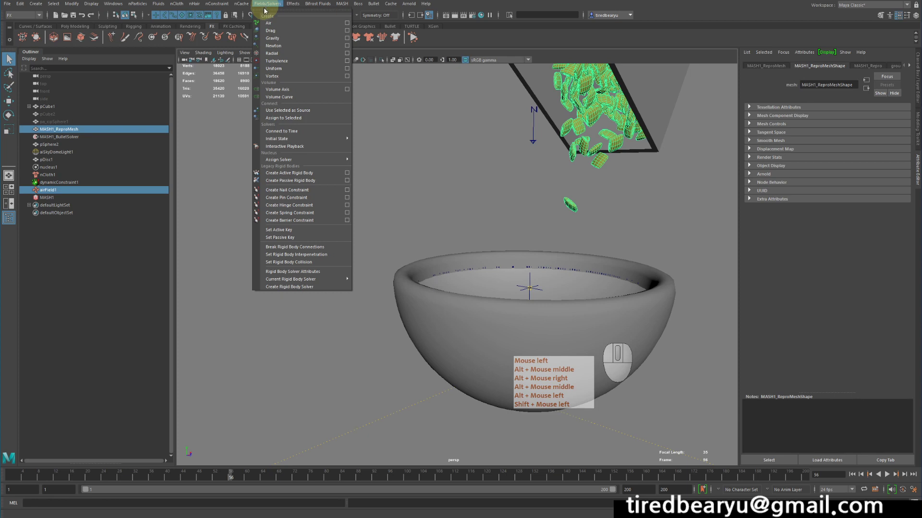
click(296, 111)
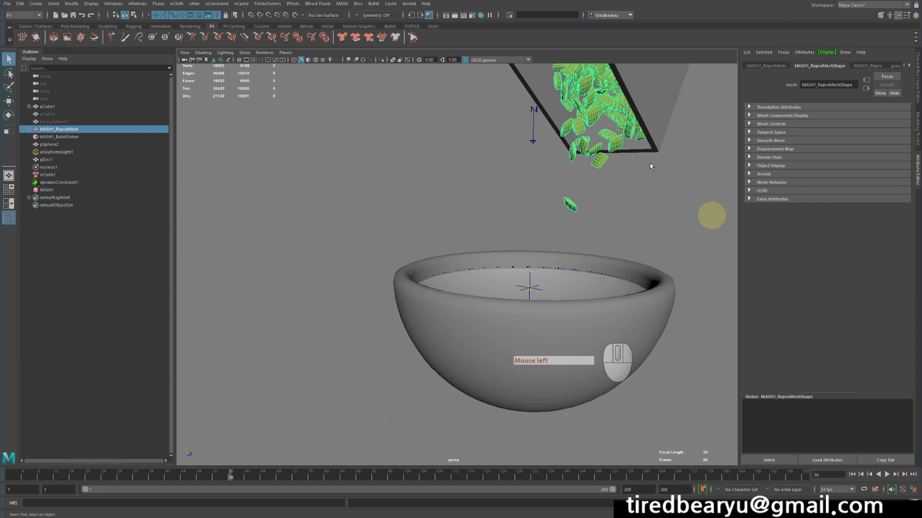
Expand the cereal mesh in the scene hierarchy and select the air field nested under it.
alt+drag(579, 93, 592, 94)
alt+middle_drag(596, 119, 571, 174)
alt+drag(571, 173, 590, 124)
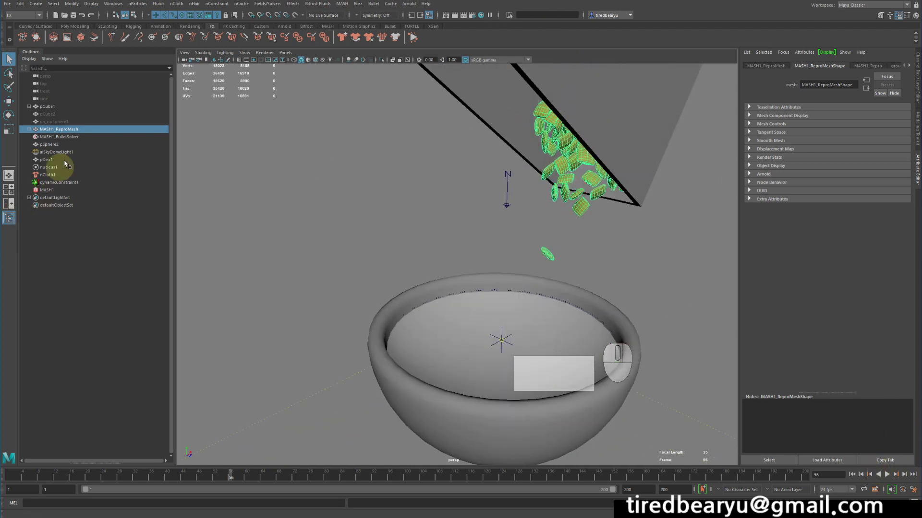
click(29, 130)
click(53, 137)
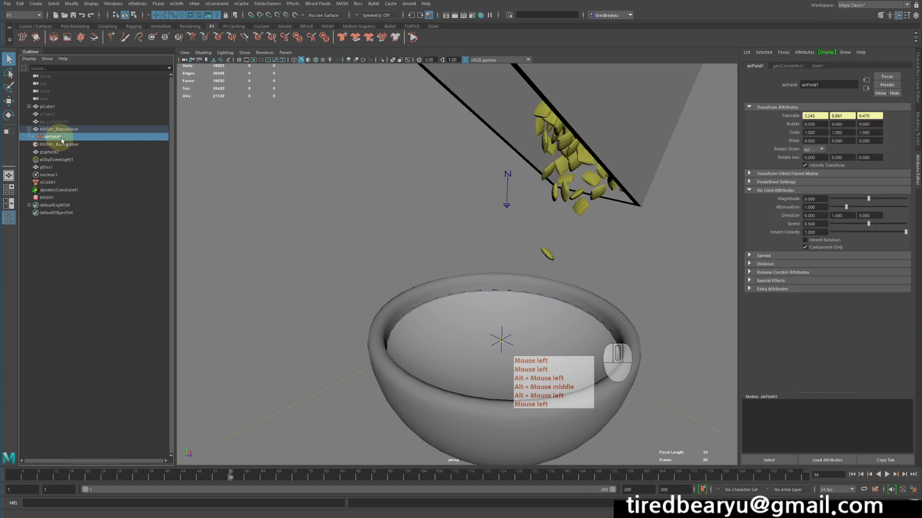
Switch to textured display and replay the simulation from frame 1, stopping at frame 19 to examine the milk and air field.
alt+drag(366, 200, 563, 147)
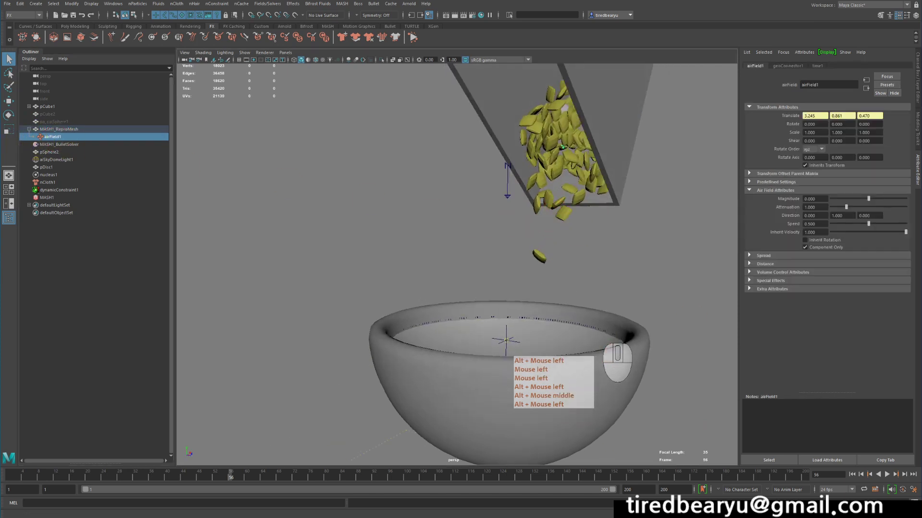
key(5)
key(6)
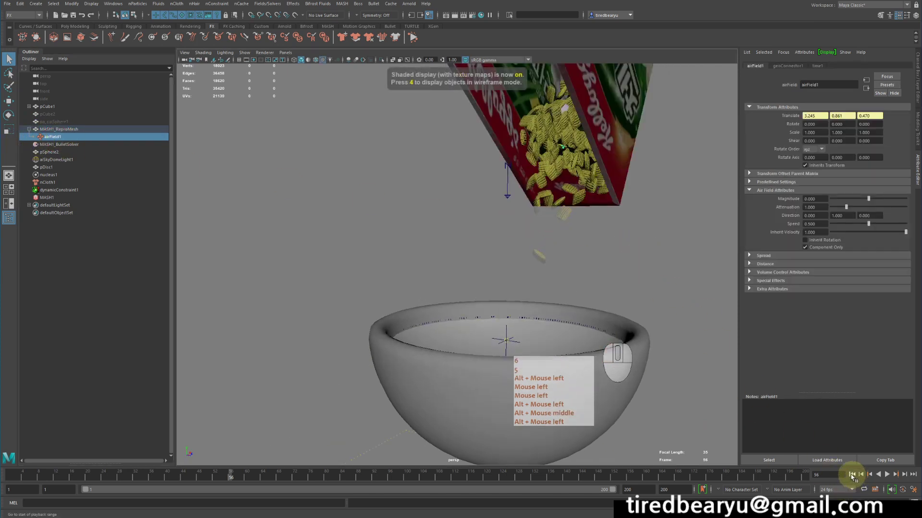
click(852, 475)
click(887, 474)
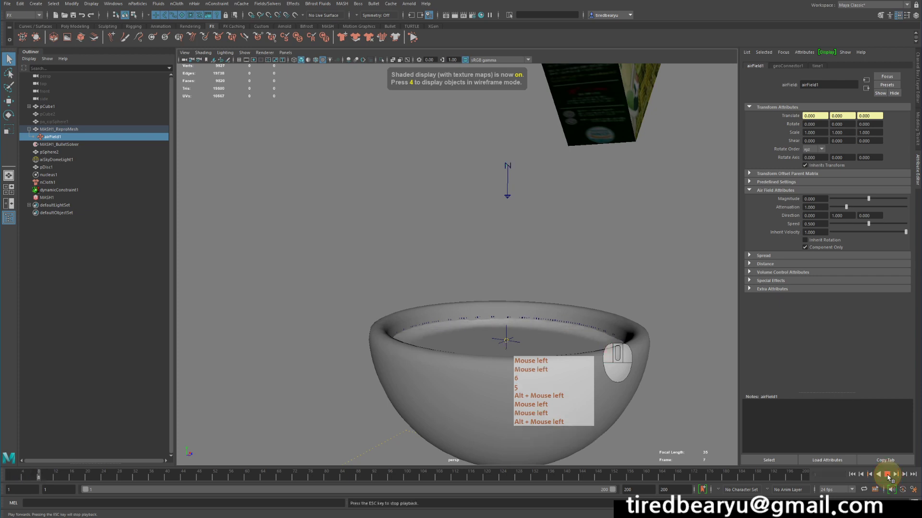
click(887, 474)
alt+drag(578, 317, 644, 128)
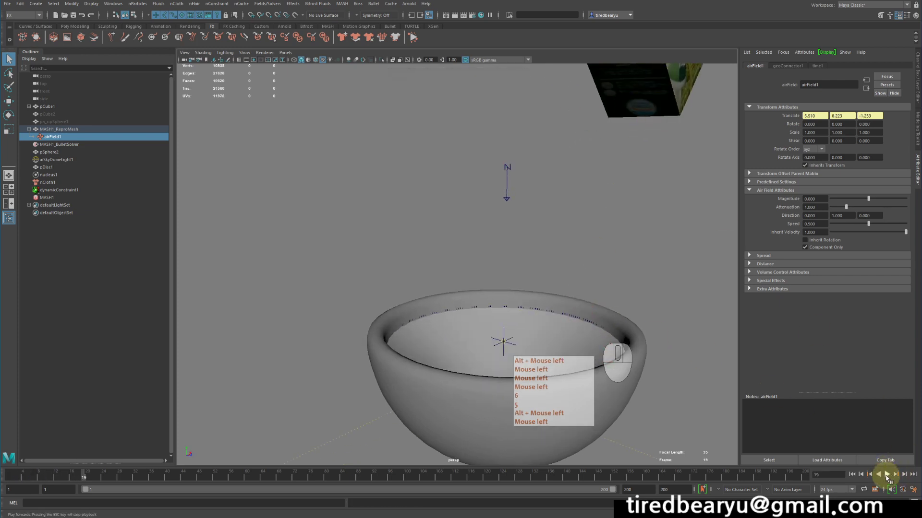
Continue the simulation to frame 92, pausing at frame 67 for a closer view of the cereal falling onto the milk.
click(887, 475)
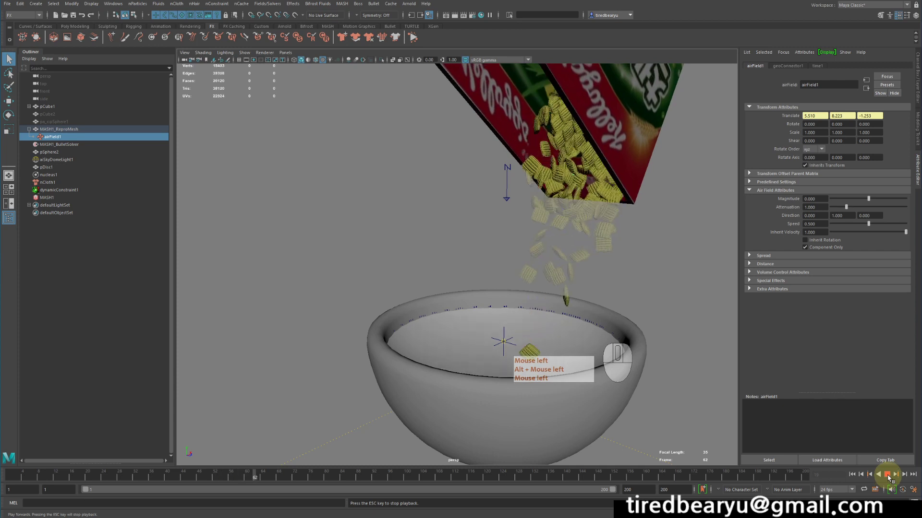
click(887, 475)
alt+middle_drag(609, 199, 611, 186)
alt+drag(611, 186, 609, 196)
alt+middle_drag(610, 196, 577, 174)
alt+drag(578, 174, 588, 174)
alt+right_drag(588, 174, 690, 195)
alt+middle_drag(690, 193, 689, 192)
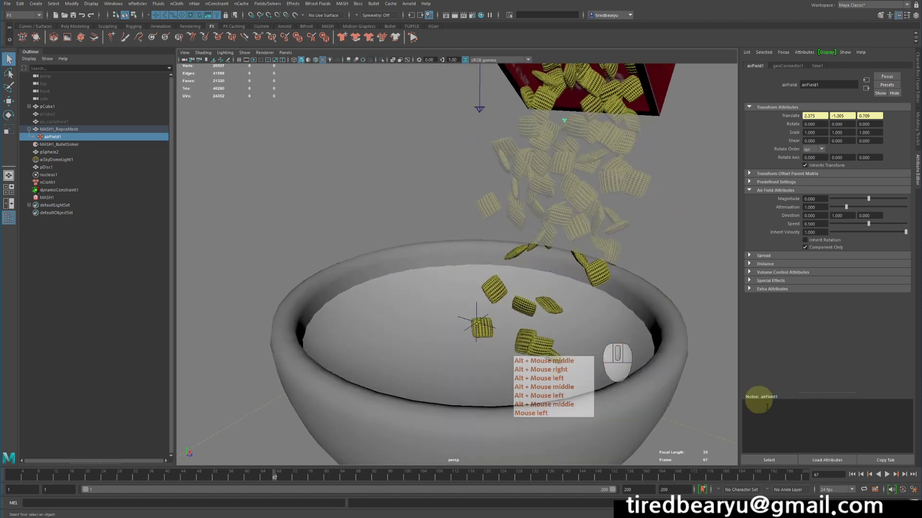
click(887, 475)
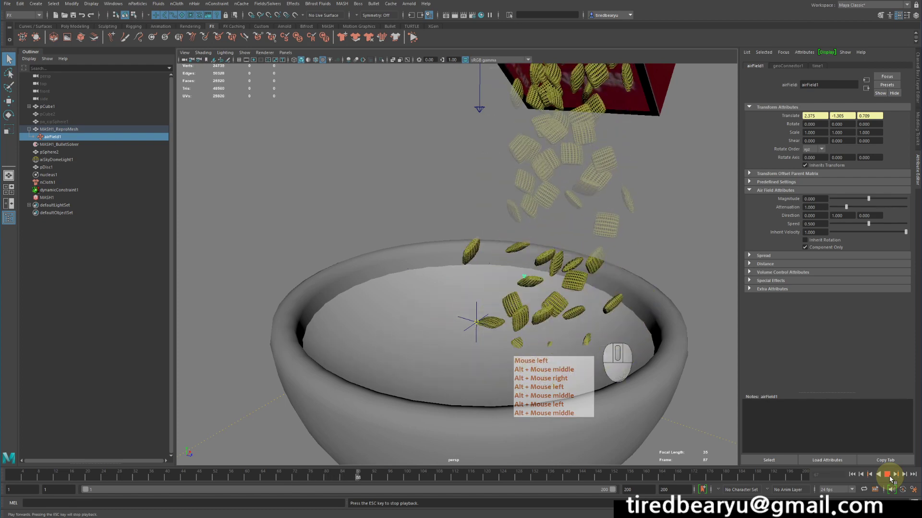
click(888, 476)
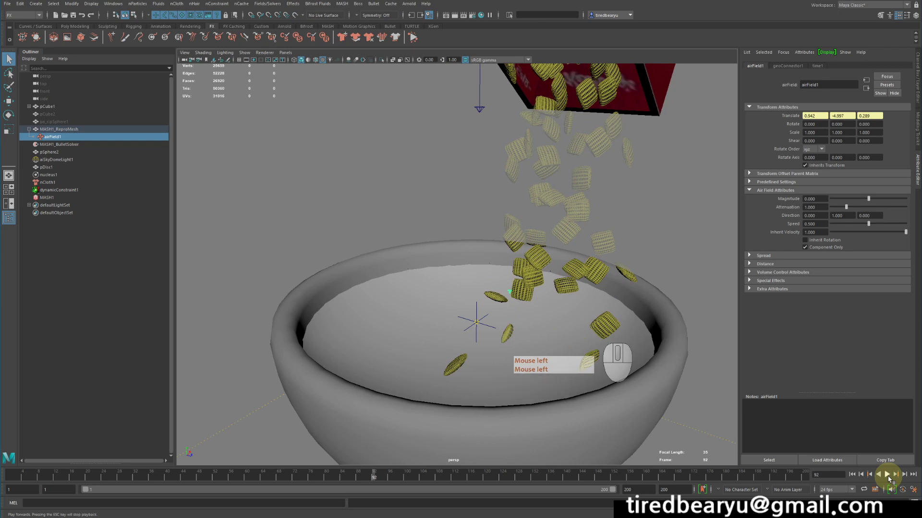
Set the air field's Inherit Velocity to 100 and replay the simulation from frame 1 to frame 68.
double_click(816, 231)
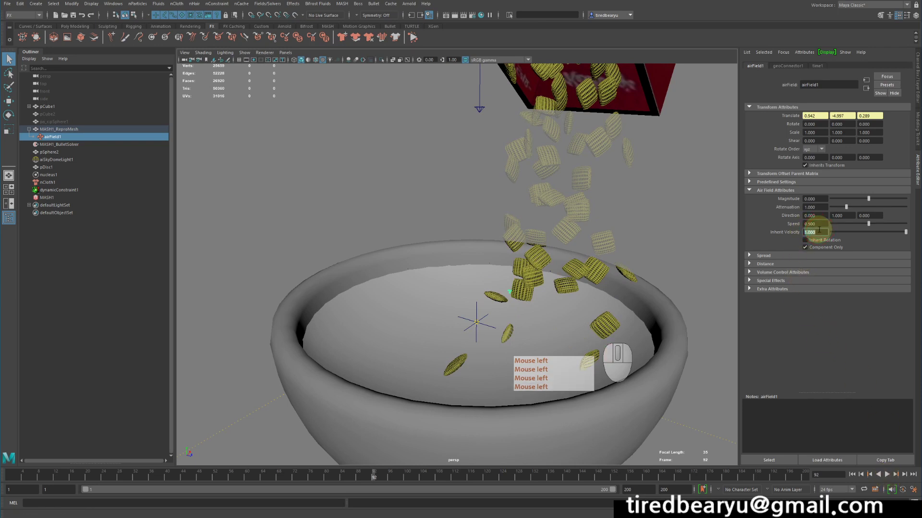
text(100)
key(Return)
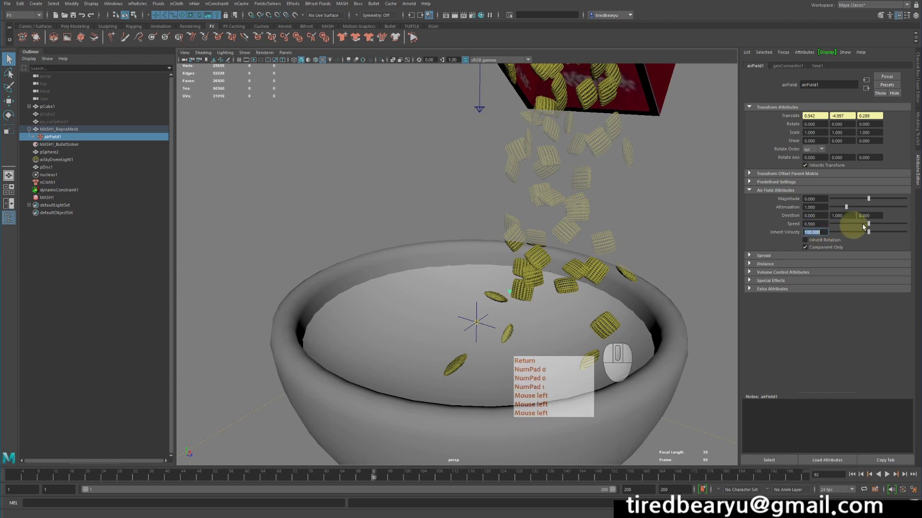
click(852, 476)
click(887, 475)
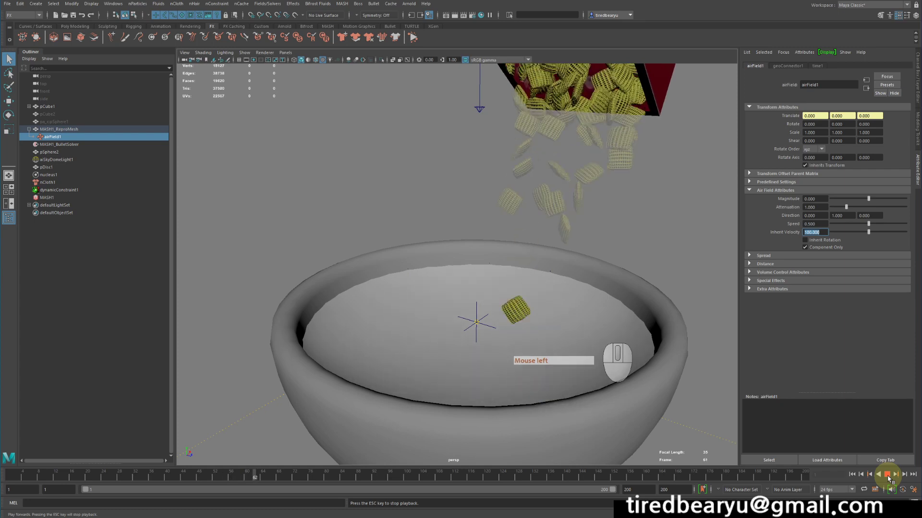
click(887, 476)
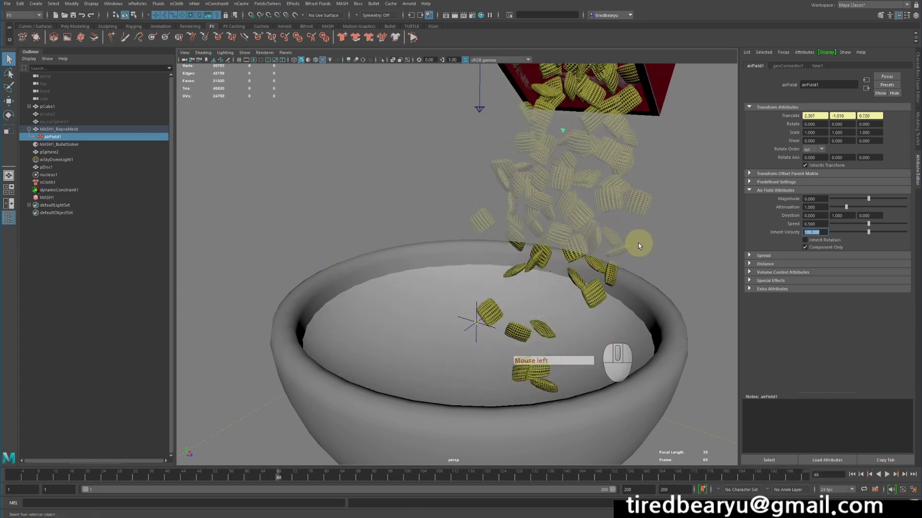
Show the air field's channels and turn on Apply Per Vertex.
alt+drag(639, 246, 636, 250)
key(ctrl+a)
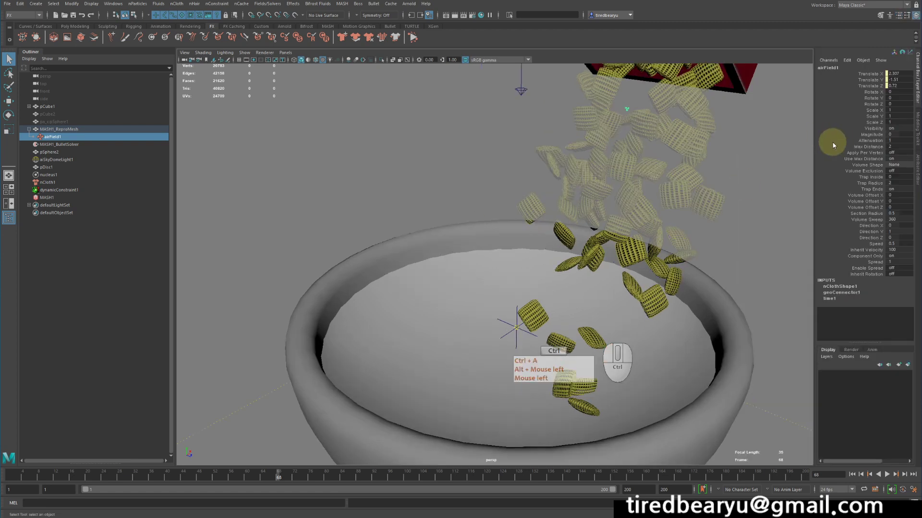
click(872, 154)
middle_drag(595, 146, 807, 151)
middle_drag(893, 150, 897, 155)
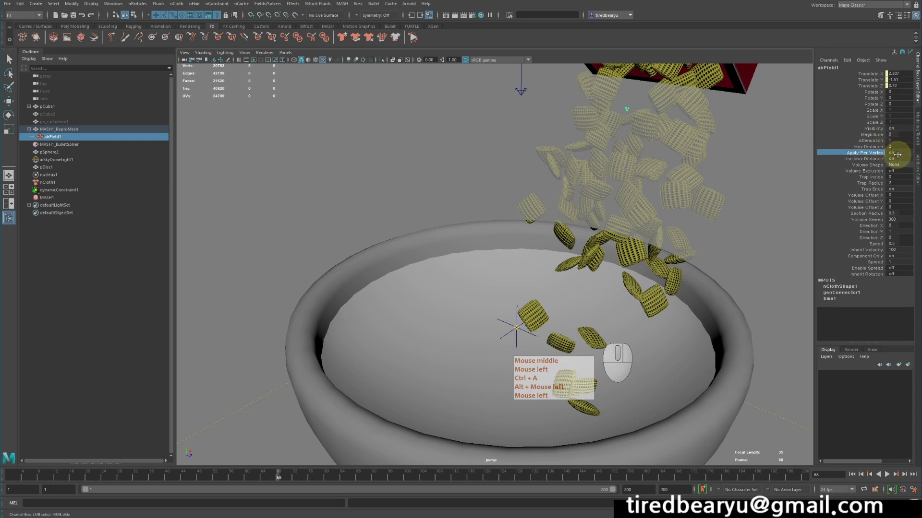
Select the cereal mesh and replay the simulation from frame 1 to frame 65 to check its effect on the milk.
click(640, 297)
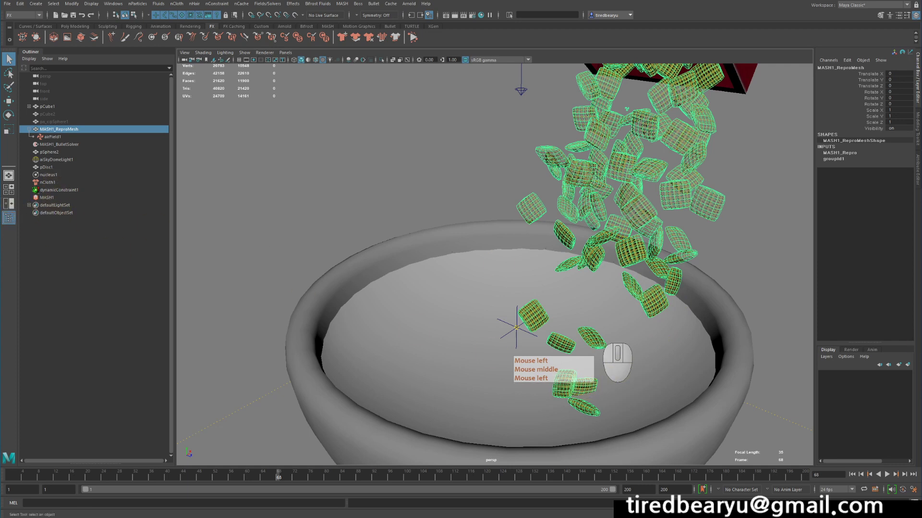
click(853, 474)
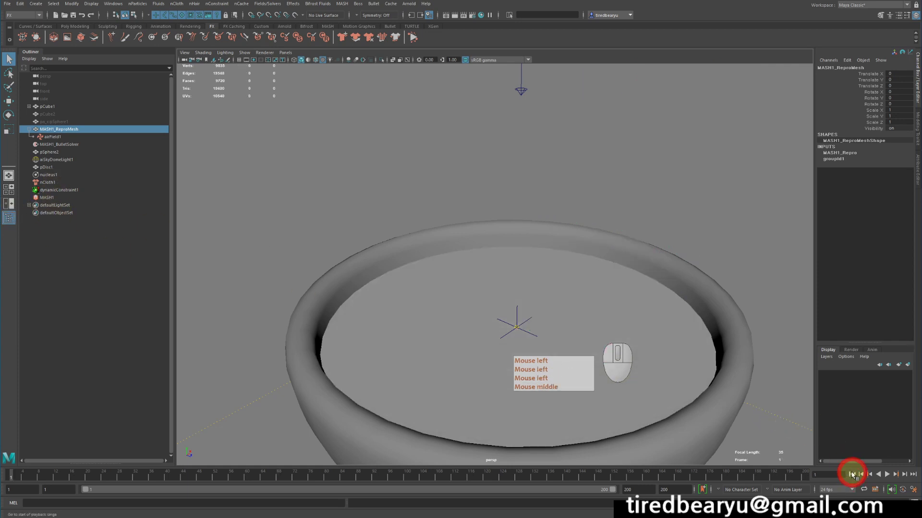
click(887, 475)
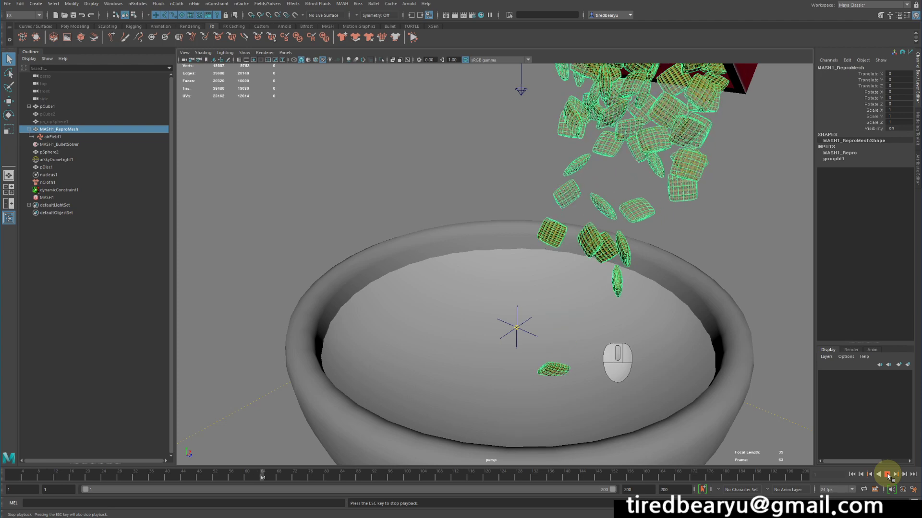
click(888, 475)
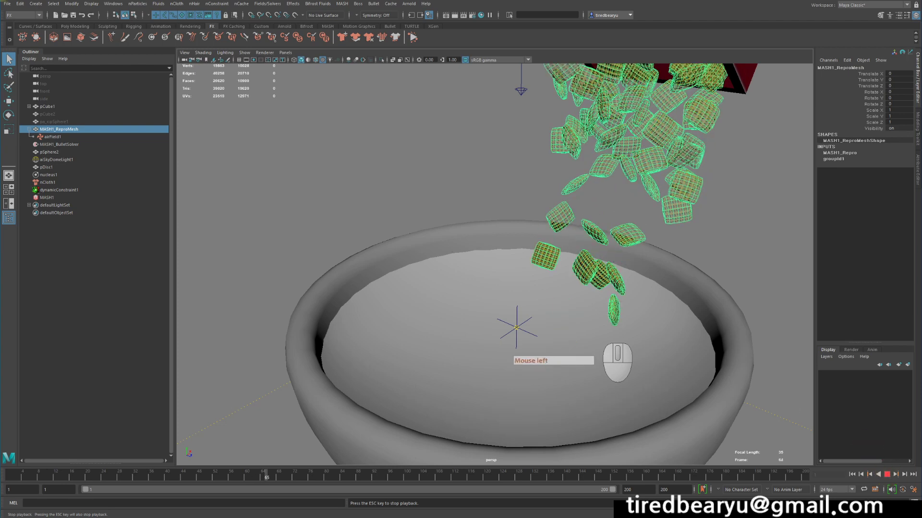
Select the air field and set its Magnitude to about 34 and its Inherit Velocity to 1.
click(99, 137)
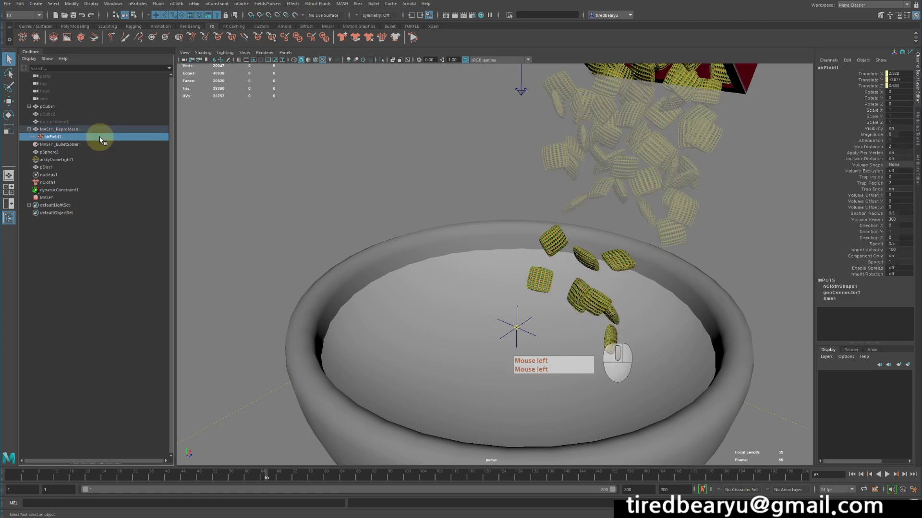
click(38, 138)
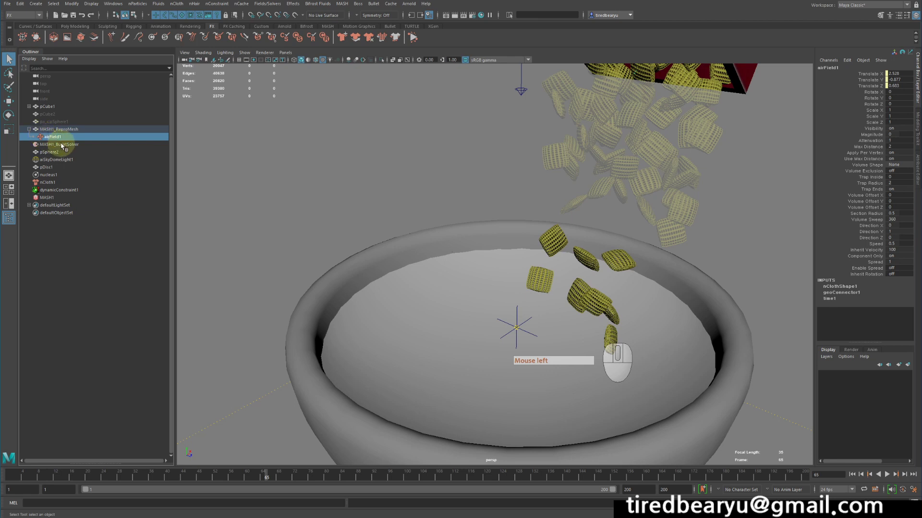
key(ctrl+a)
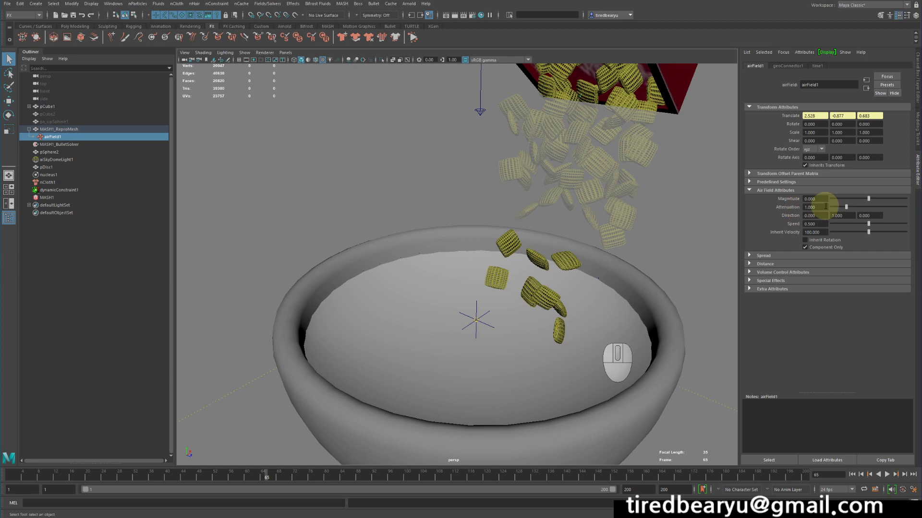
drag(875, 201, 886, 200)
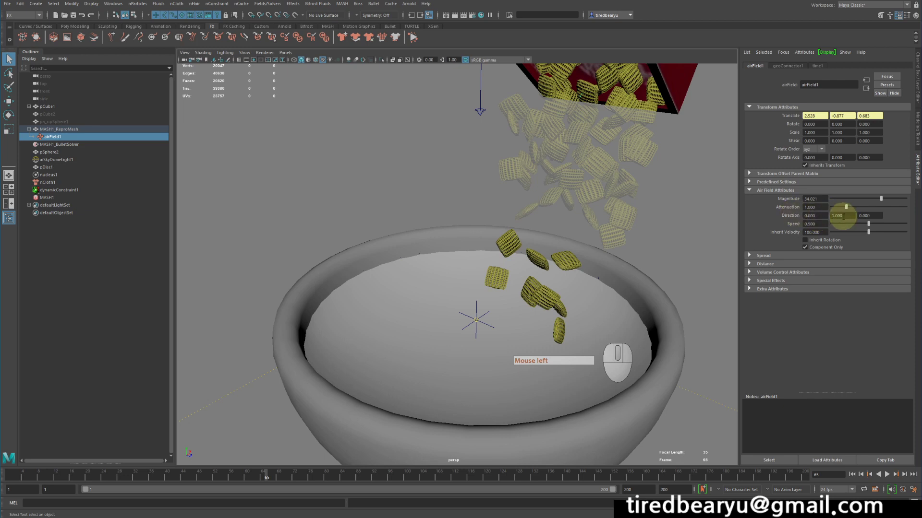
double_click(814, 232)
text(1)
key(Return)
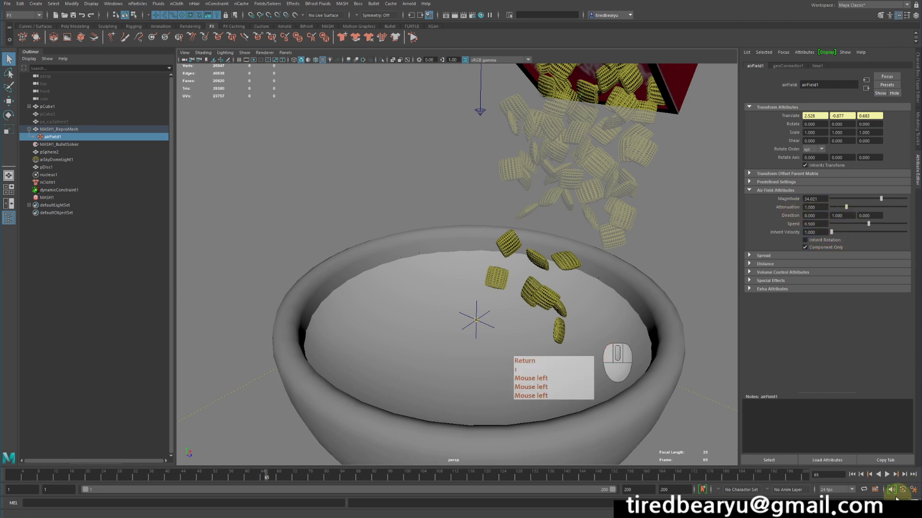
Continue the simulation to frame 71 and examine the milk surface inside the bowl from several angles.
click(886, 475)
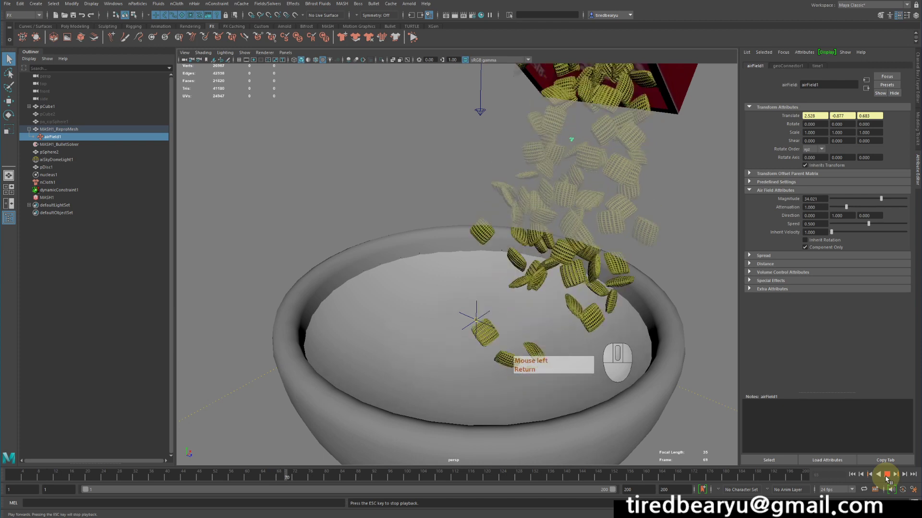
click(887, 478)
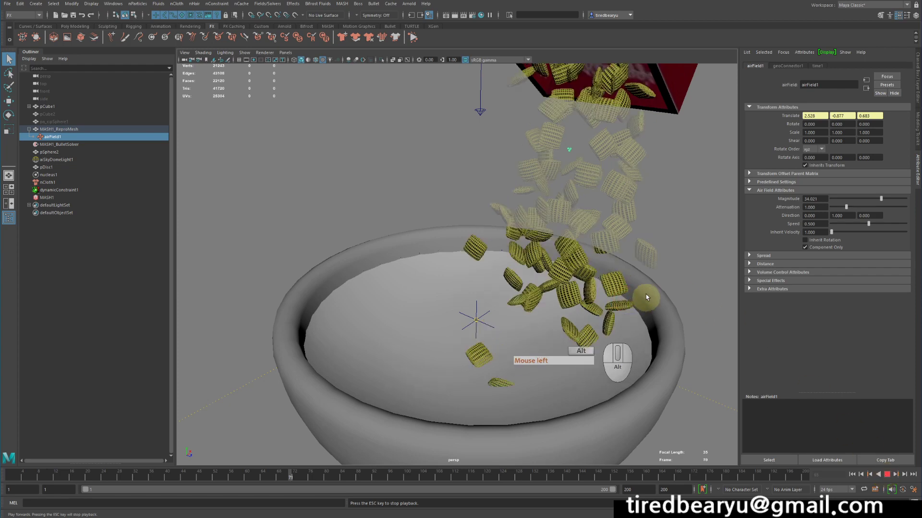
alt+middle_drag(646, 295, 638, 266)
alt+drag(633, 263, 631, 259)
alt+right_drag(632, 260, 657, 261)
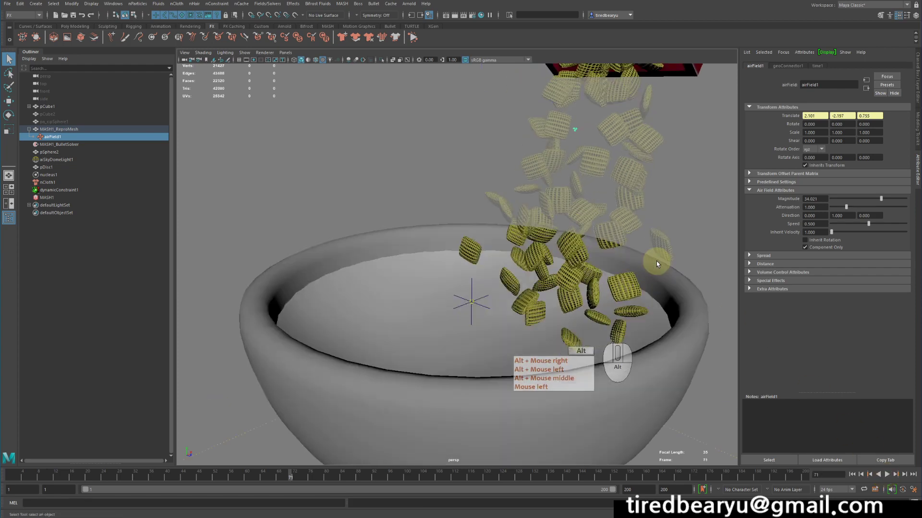
alt+middle_drag(656, 261, 658, 259)
alt+drag(659, 258, 660, 261)
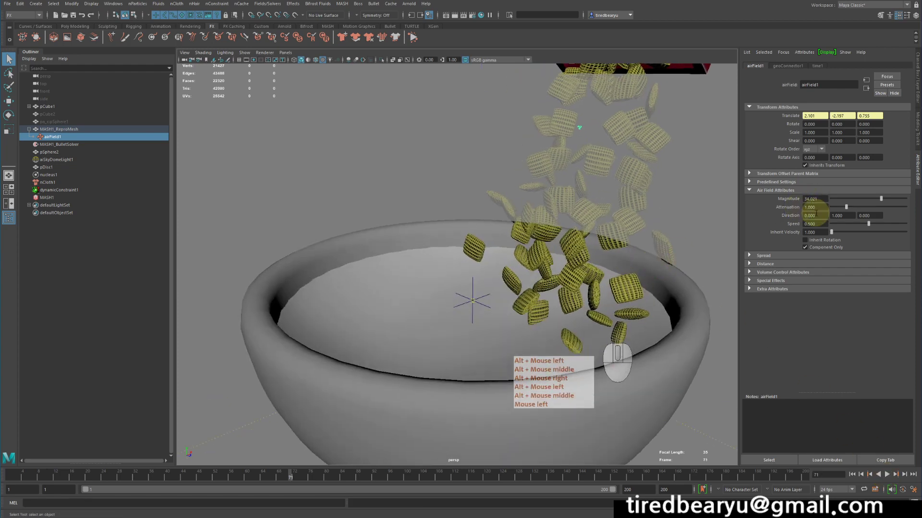
alt+drag(696, 226, 723, 295)
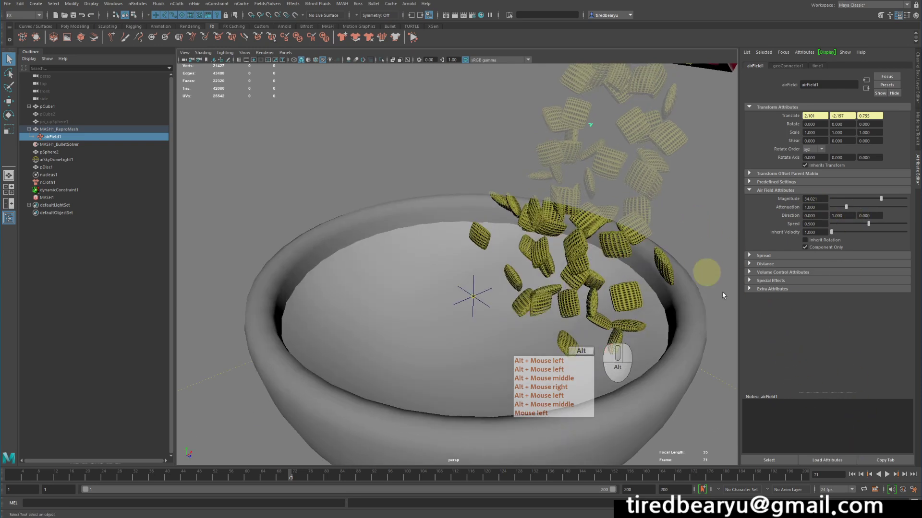
Return to frame 1 and set the air field's Attenuation to 0 and Max Distance to 0.1.
click(851, 474)
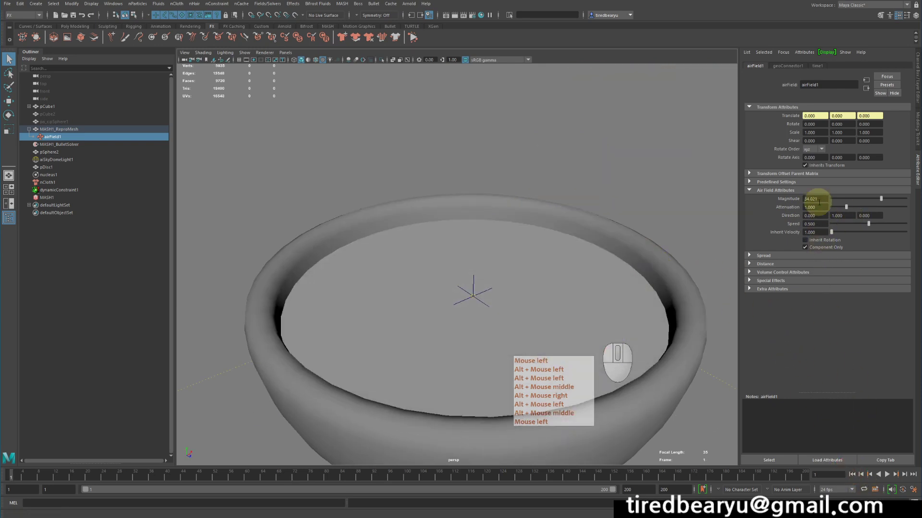
drag(847, 207, 810, 208)
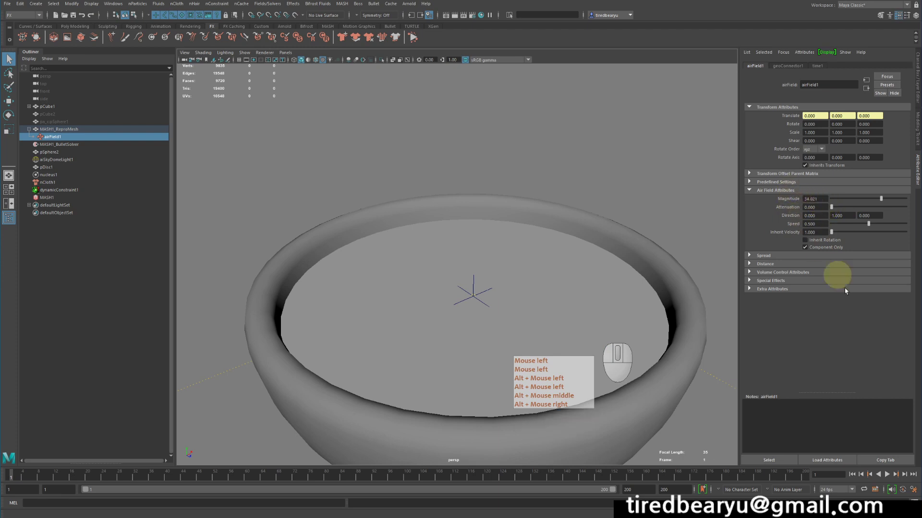
click(767, 264)
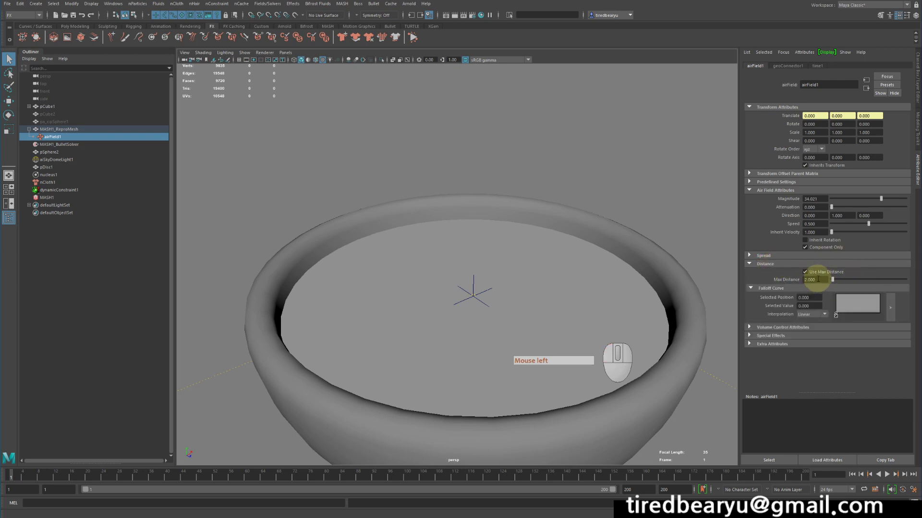
double_click(826, 279)
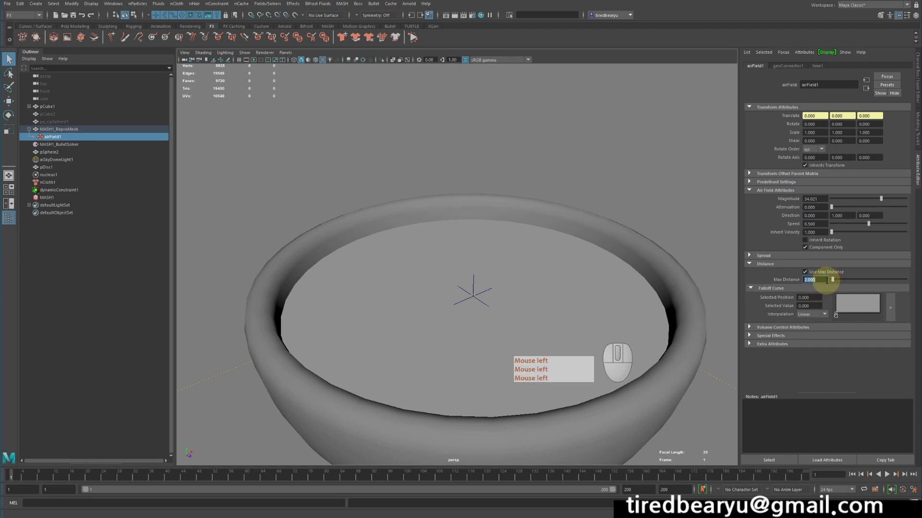
text(.1)
key(Return)
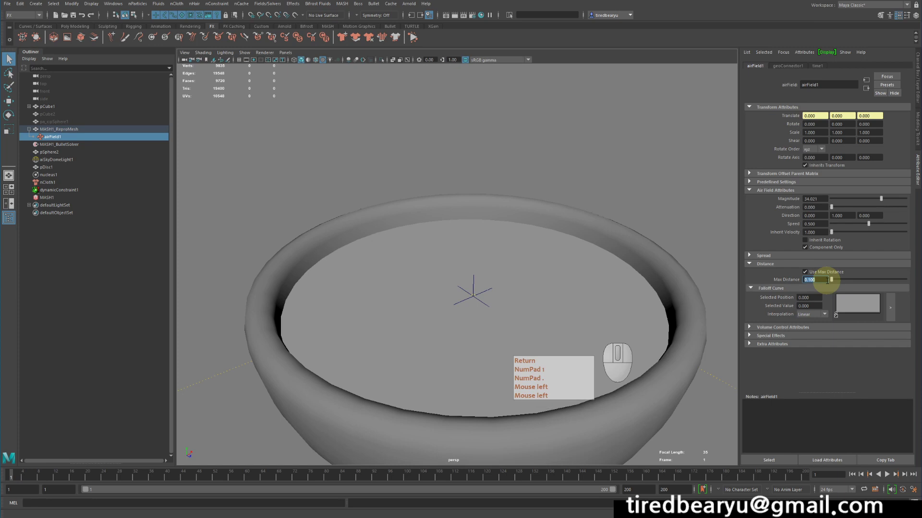
Replay the simulation from frame 1 to frame 68 and examine the milk around the cereal pieces up close.
double_click(853, 476)
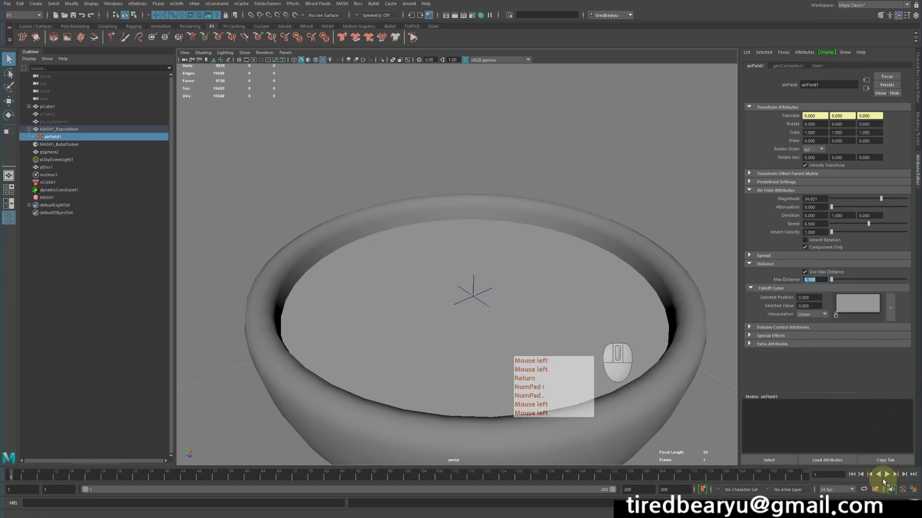
click(887, 475)
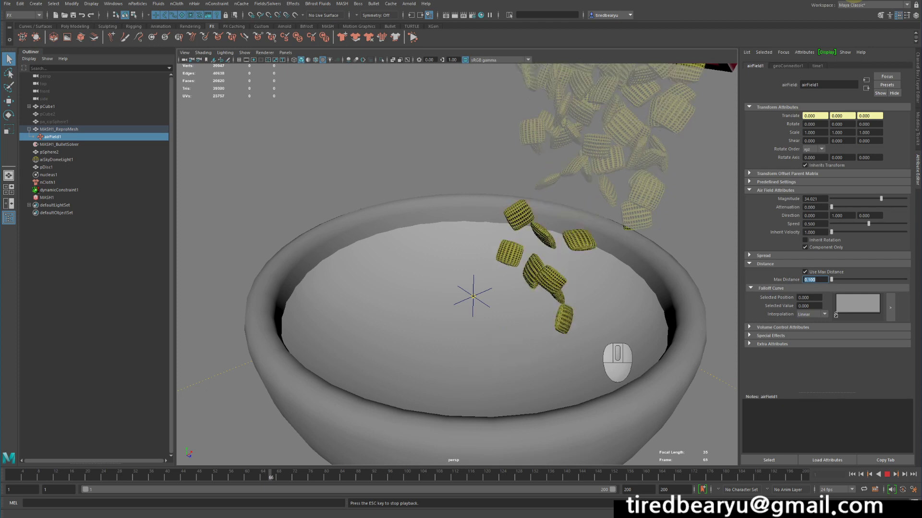
click(888, 476)
alt+middle_click(496, 321)
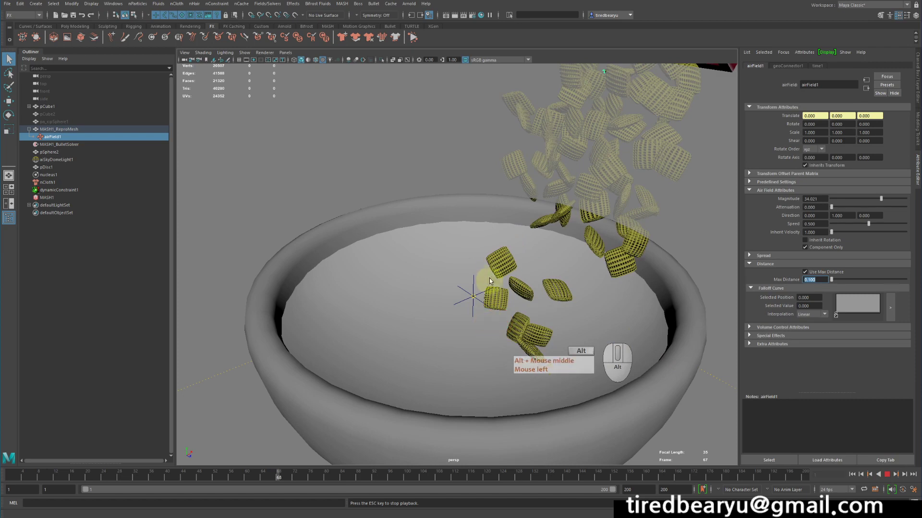
alt+right_drag(493, 270, 582, 267)
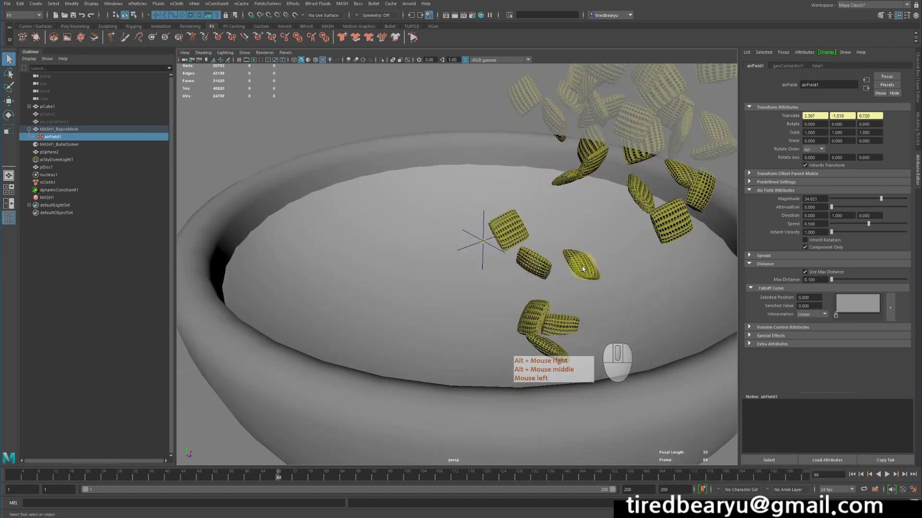
Select the milk disc, continue the simulation to frame 71 and examine its surface from different angles.
click(436, 288)
alt+drag(430, 293, 506, 294)
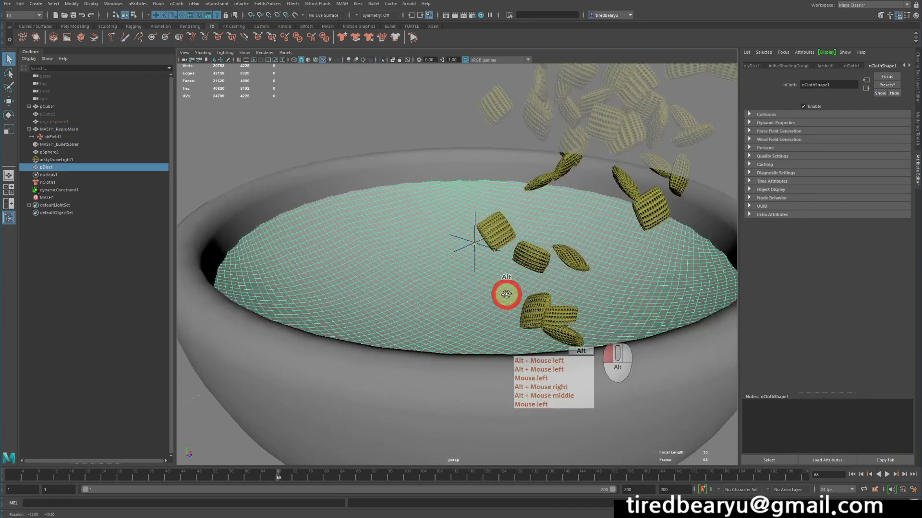
click(887, 474)
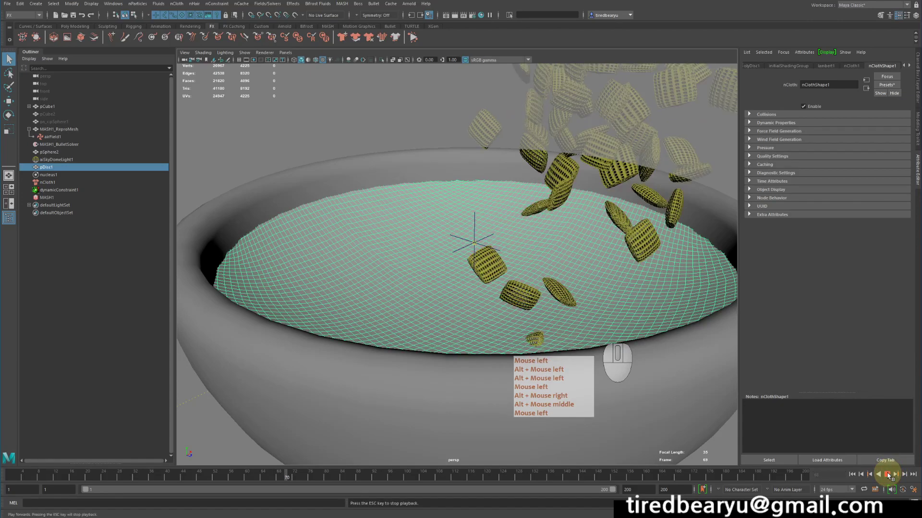
click(597, 264)
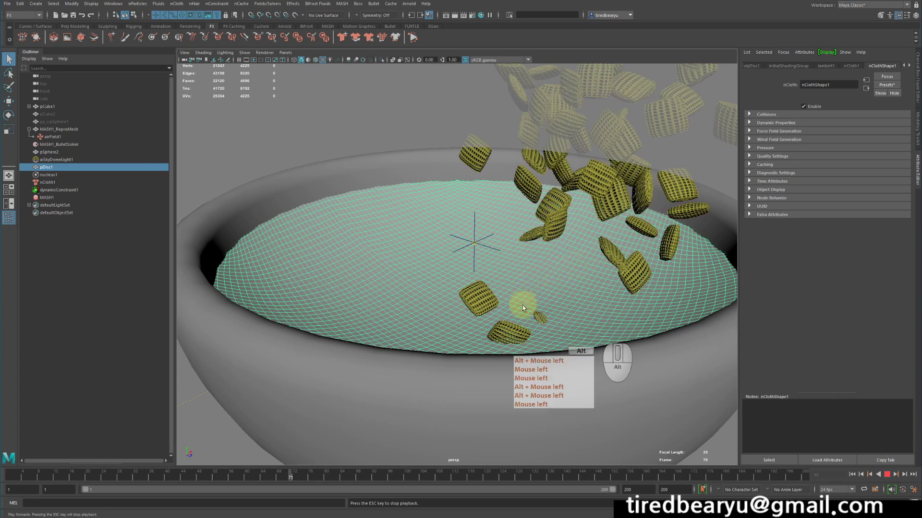
alt+drag(522, 306, 520, 309)
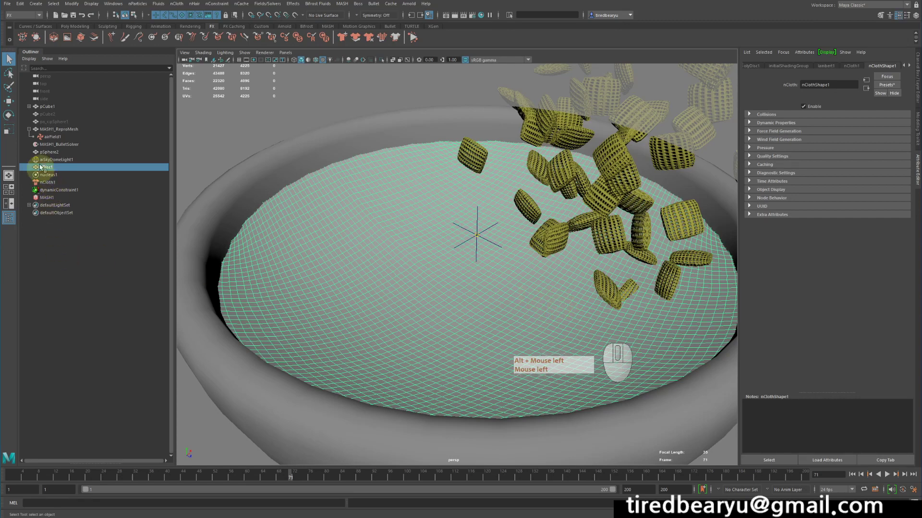
Raise the air field's Magnitude to 100 and continue the simulation to frame 76.
click(53, 137)
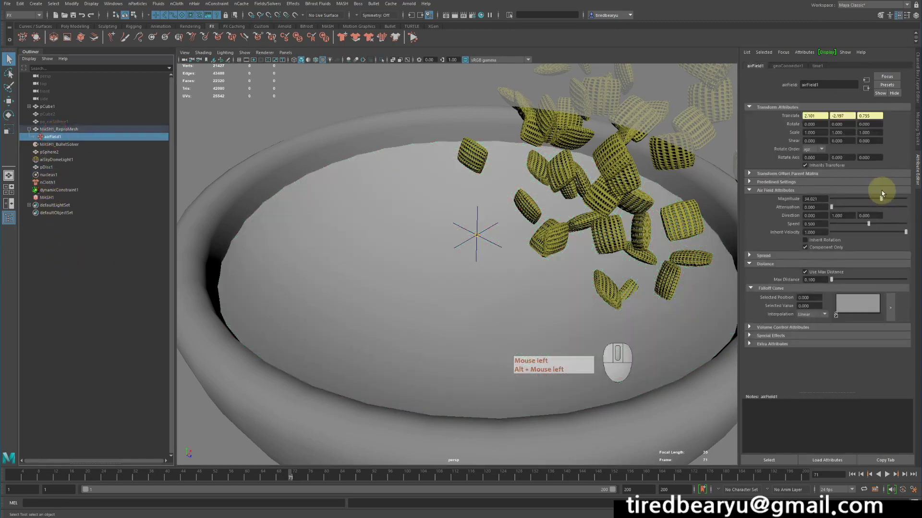
drag(882, 199, 907, 199)
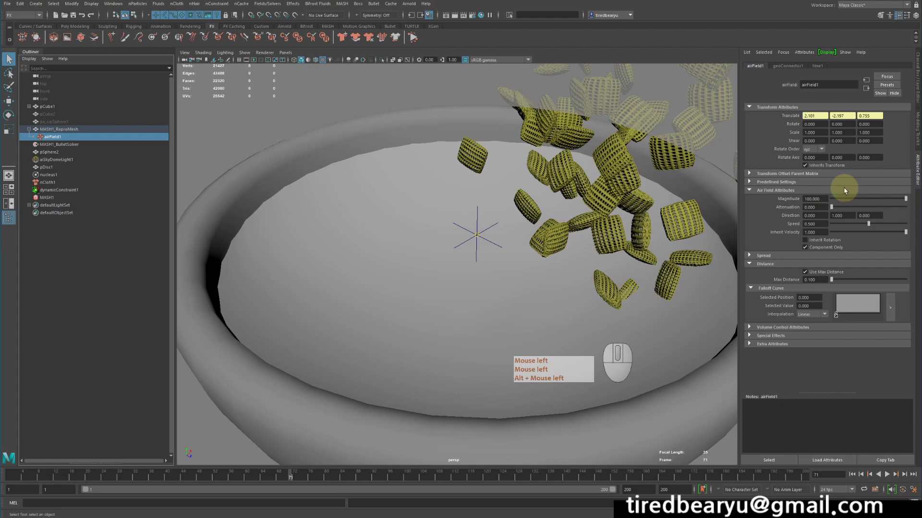
click(887, 474)
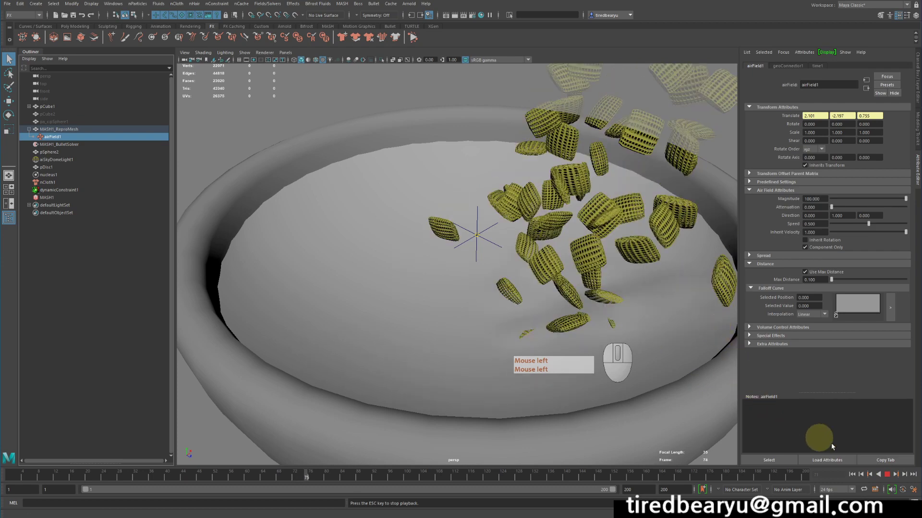
alt+drag(638, 391, 636, 387)
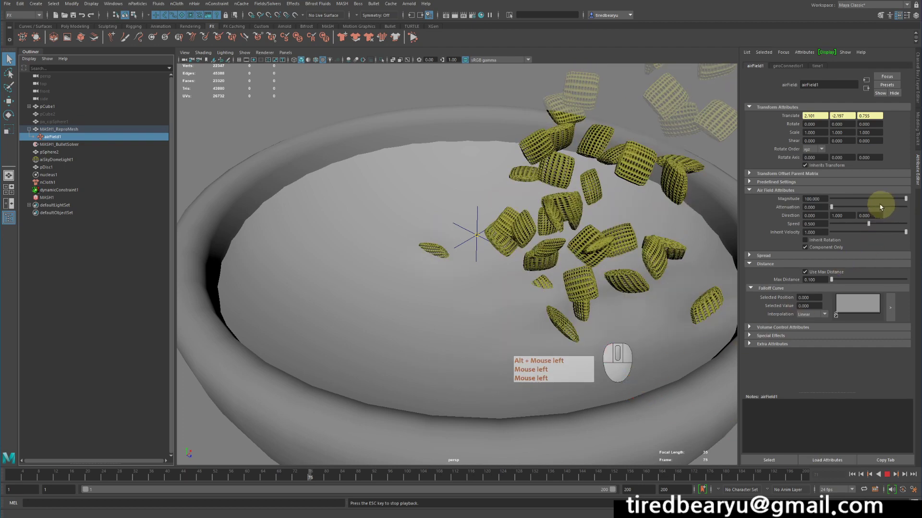
Set the air field's Magnitude to 500, continue the simulation to frame 81 and orbit around the milk surface.
click(808, 199)
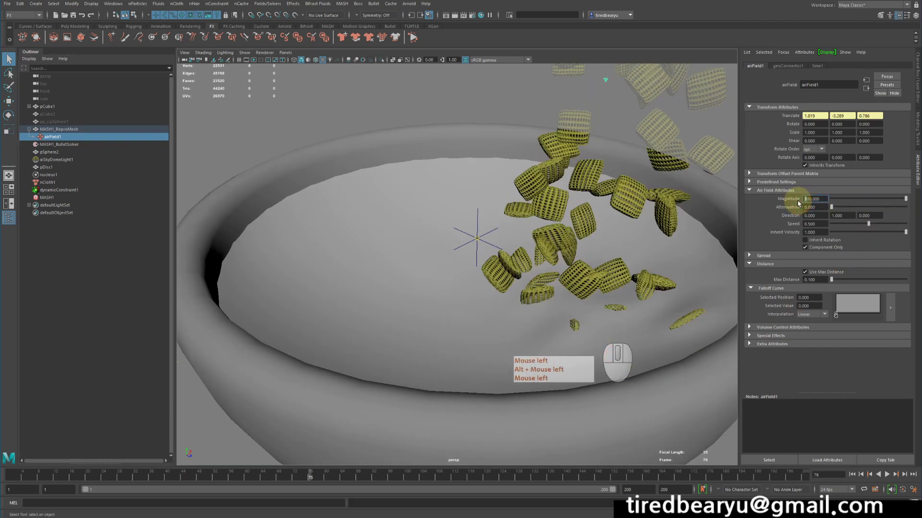
text(5)
key(Return)
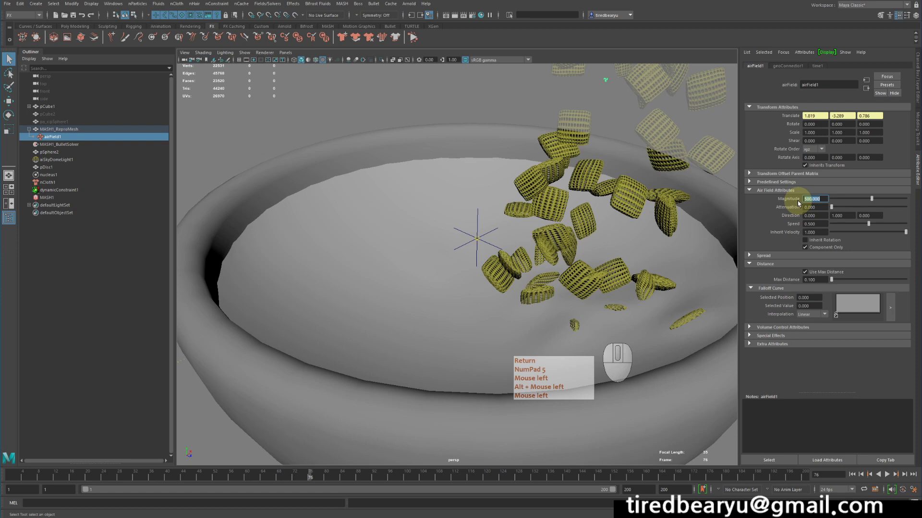
click(887, 475)
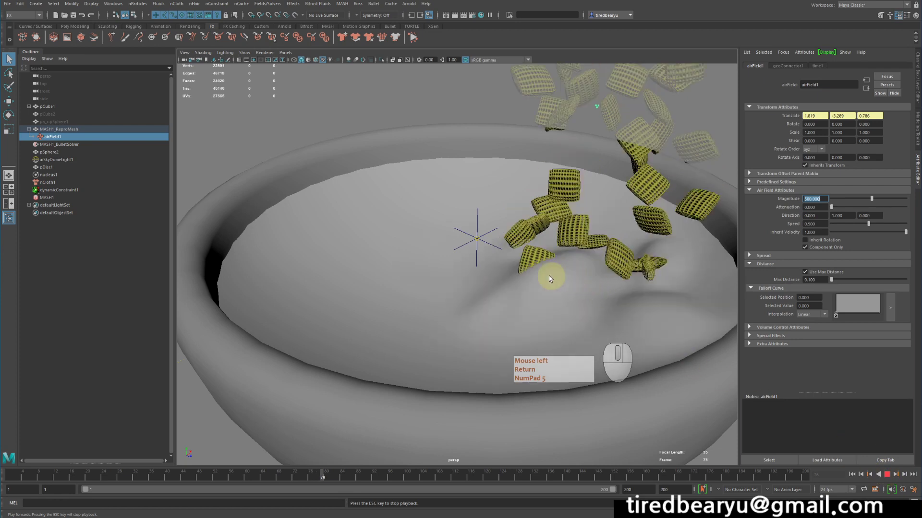
click(865, 418)
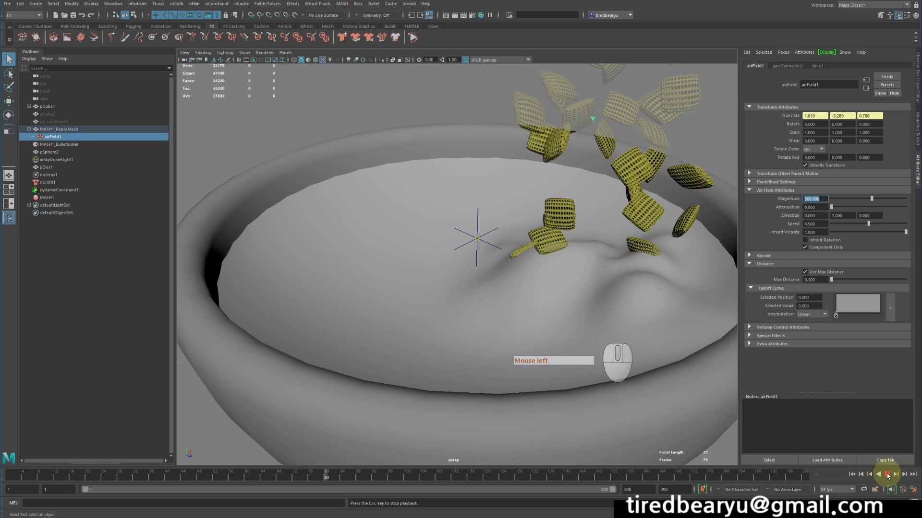
click(783, 408)
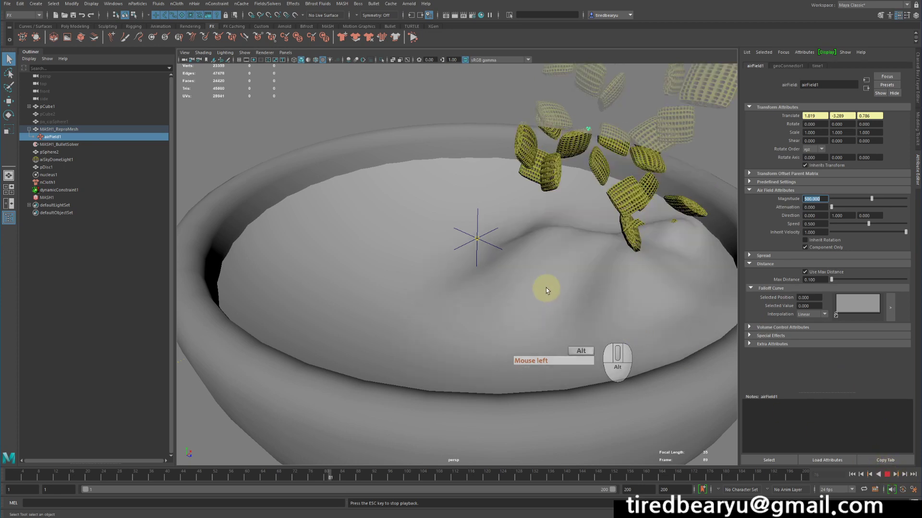
alt+click(567, 281)
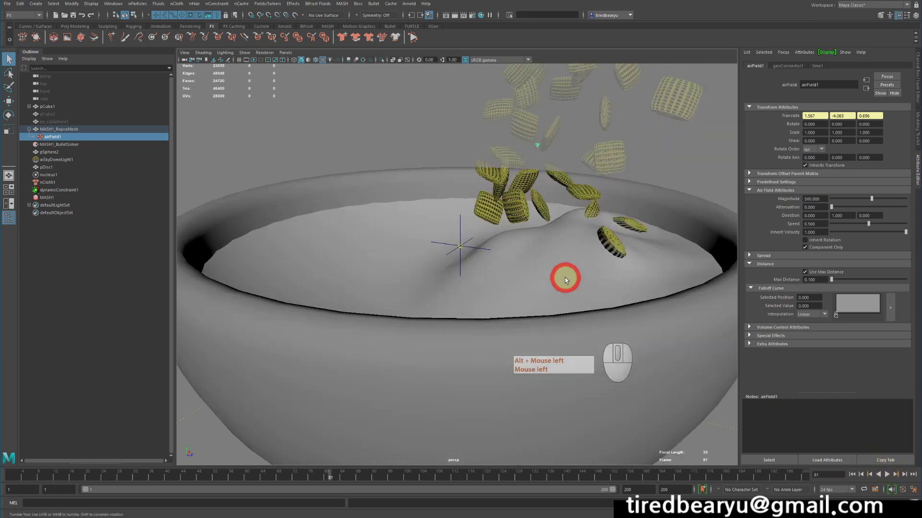
alt+drag(565, 281, 733, 298)
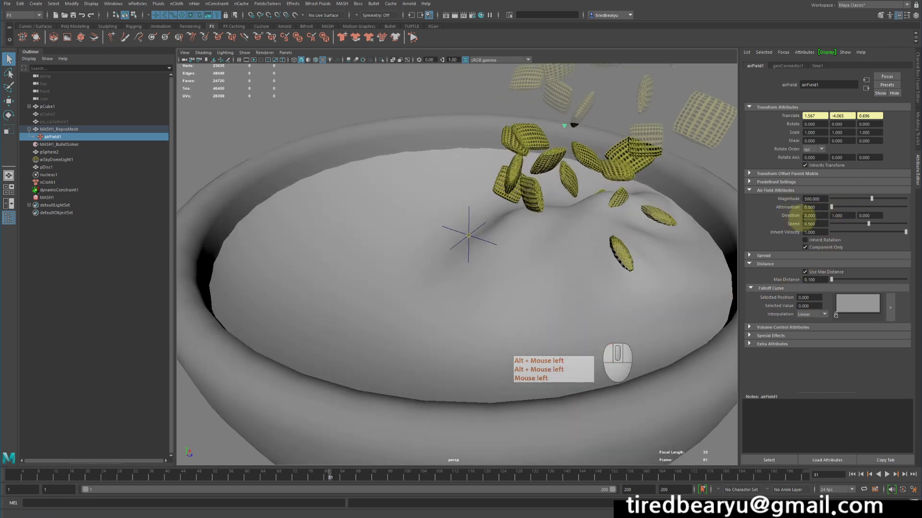
Set the air field's Y Direction to -1 and continue the simulation to frame 88 to check the milk.
double_click(845, 216)
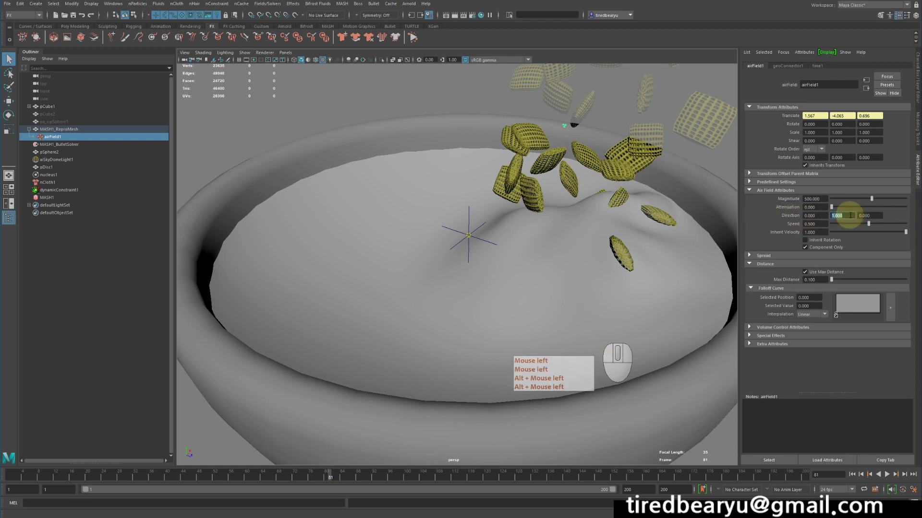
text(-1)
key(Return)
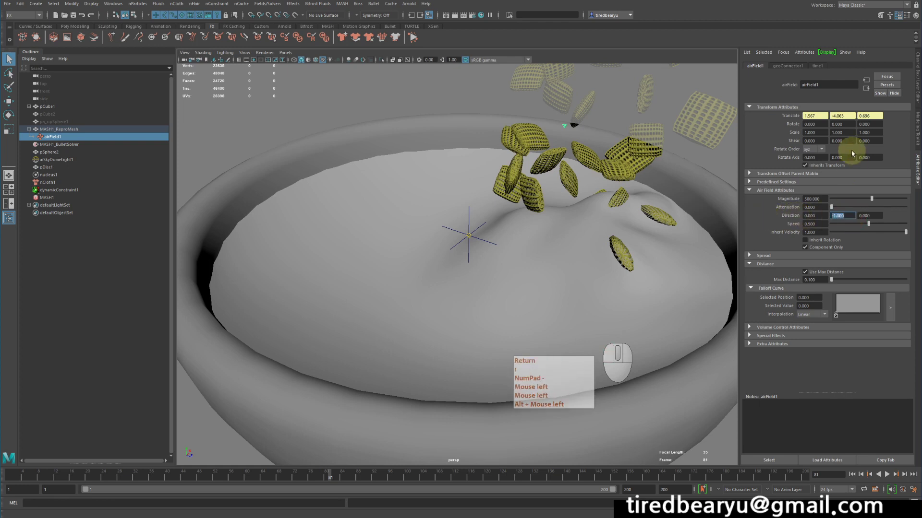
click(887, 475)
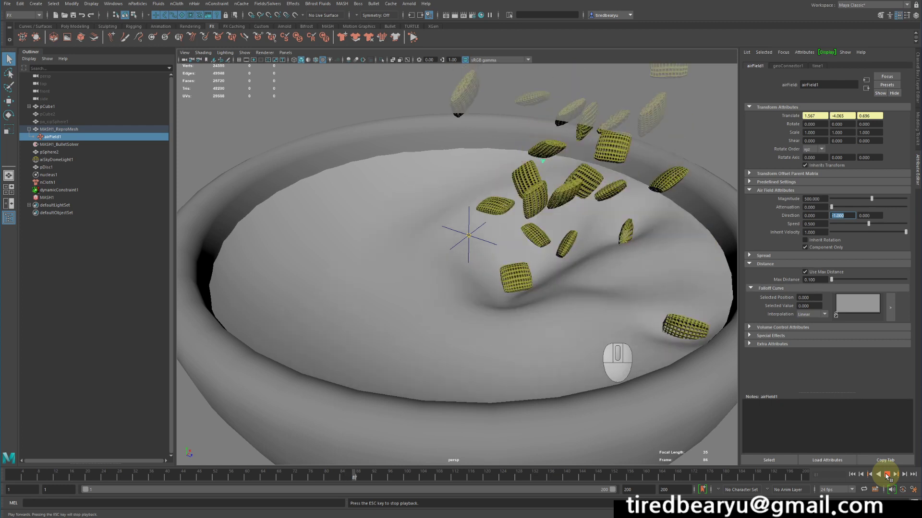
click(887, 477)
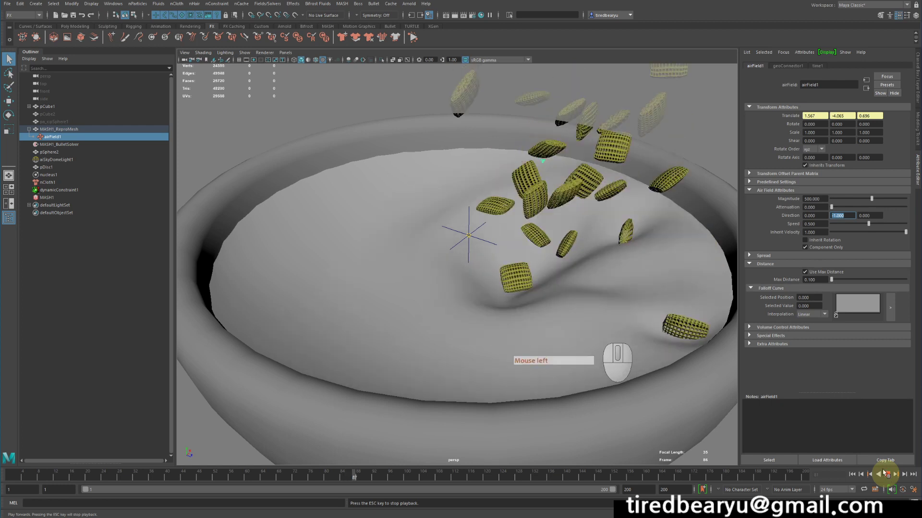
alt+click(559, 262)
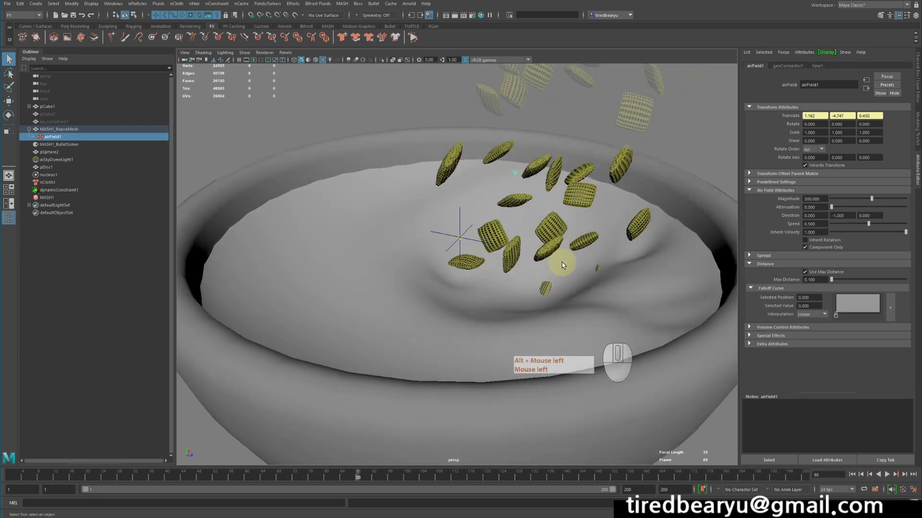
Turn off Self Collide in the collision settings of the milk disc's nCloth.
click(668, 272)
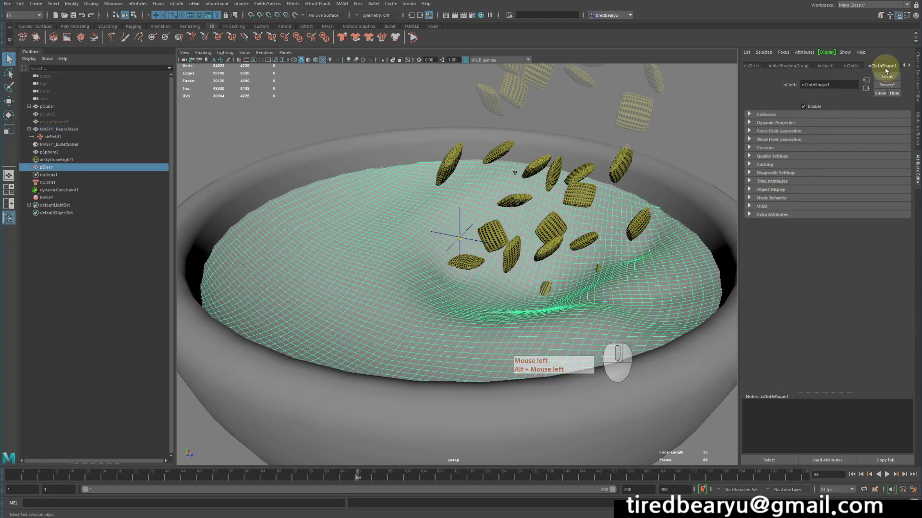
click(857, 67)
click(883, 65)
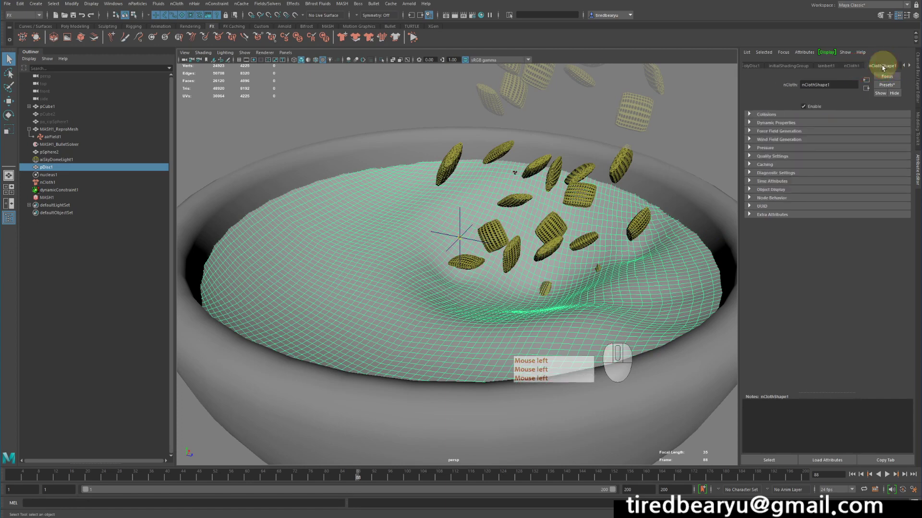
click(776, 123)
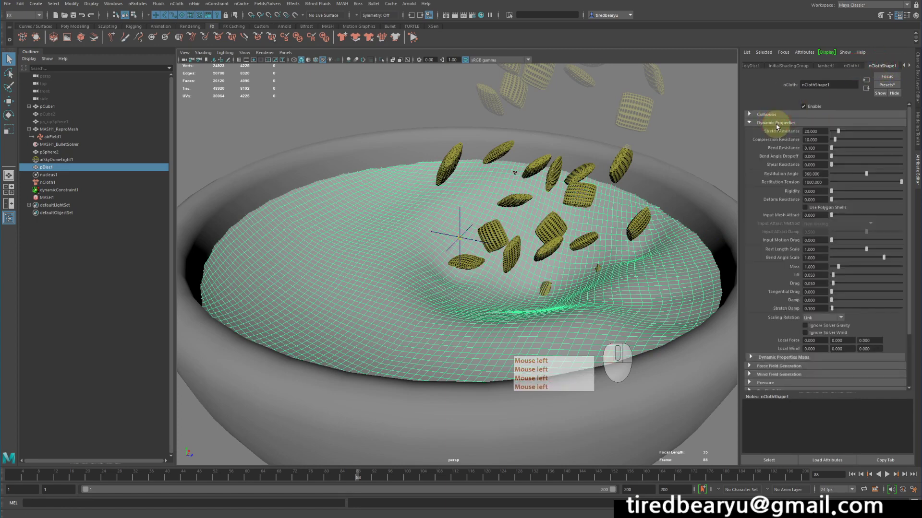
click(778, 114)
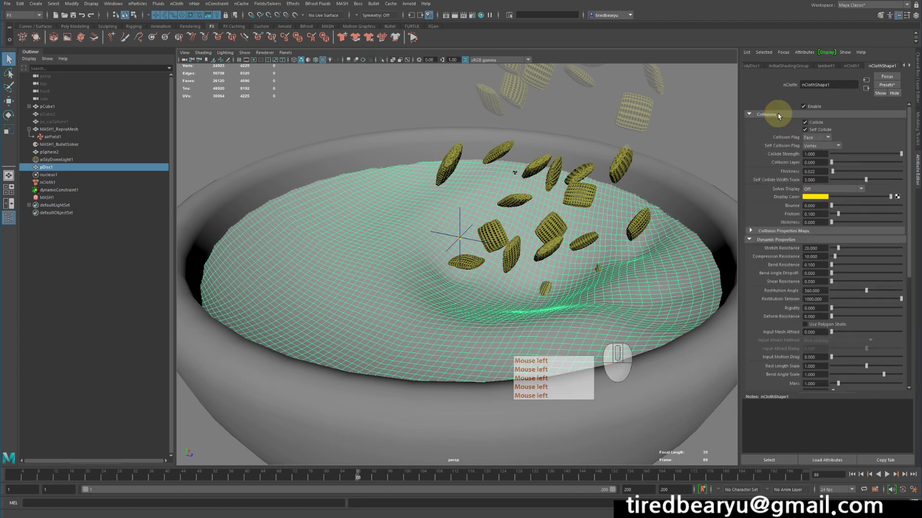
click(807, 130)
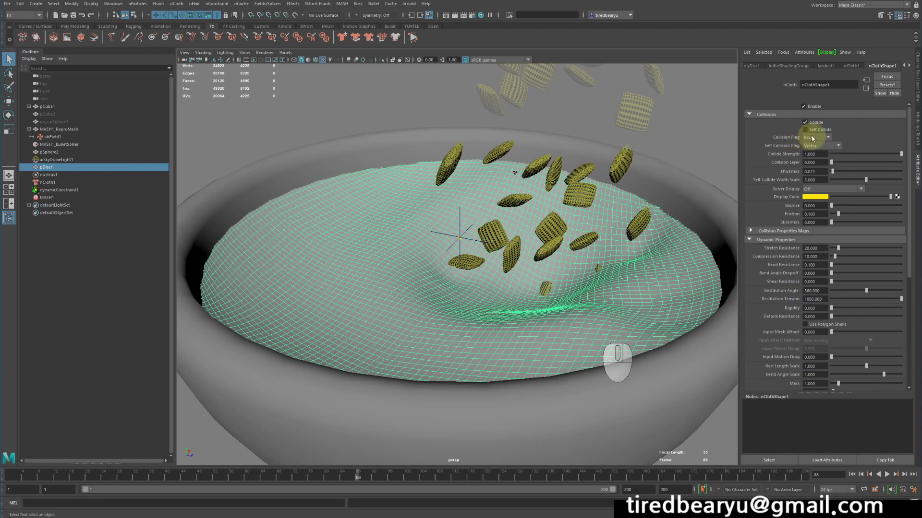
Set the nCloth's Collision Flag to Vertex, previewing it with the Collision Thickness solver display before switching that display off.
click(816, 189)
click(821, 205)
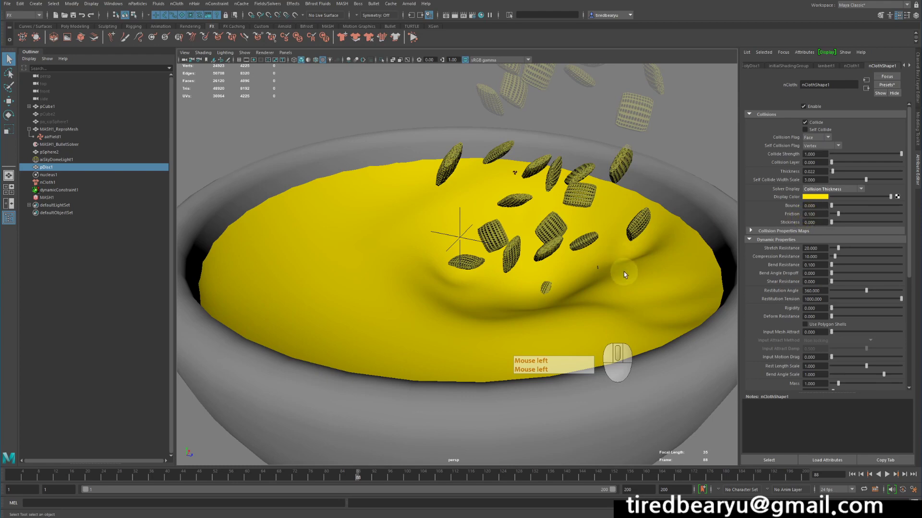
click(816, 137)
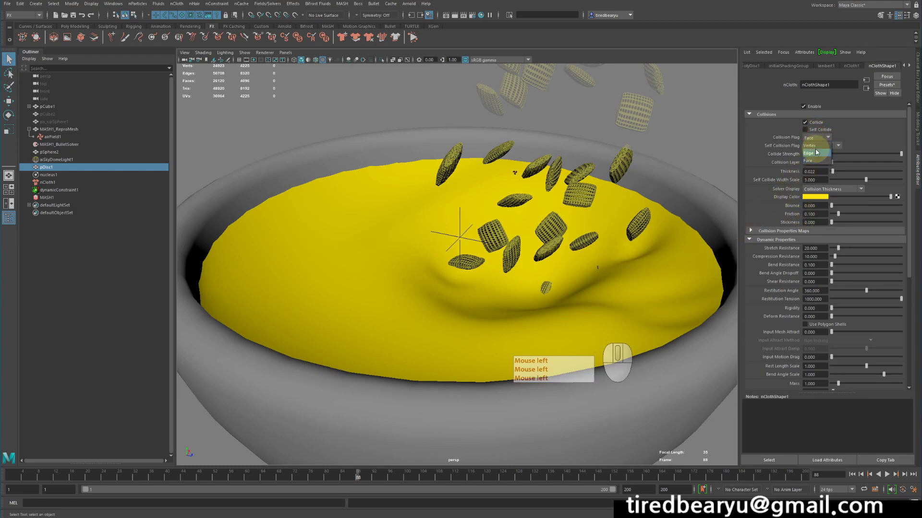
click(816, 145)
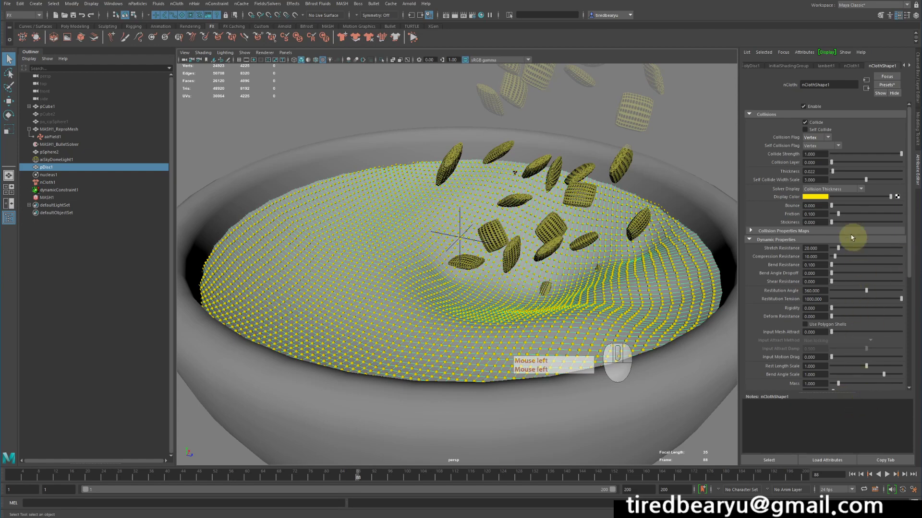
click(837, 190)
click(807, 197)
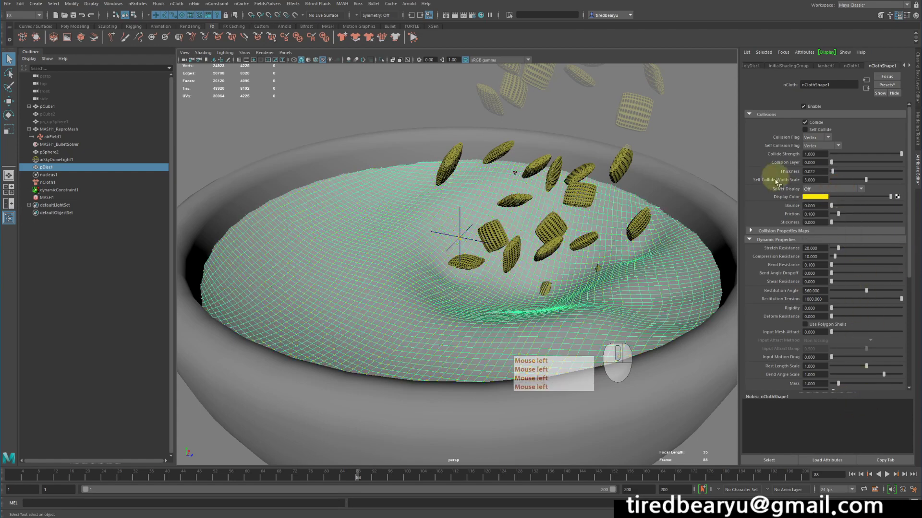
Replay the simulation from frame 1 to frame 27 to check the milk surface before the cereal lands.
click(852, 474)
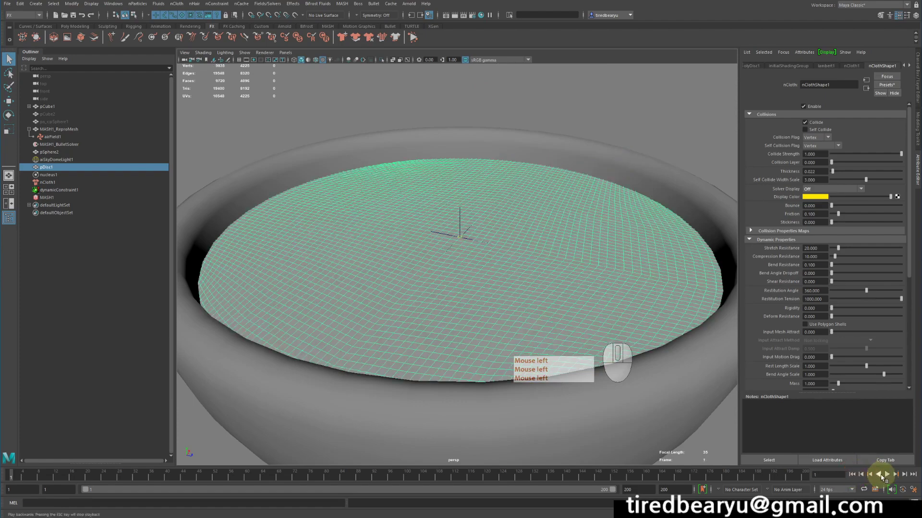
click(886, 475)
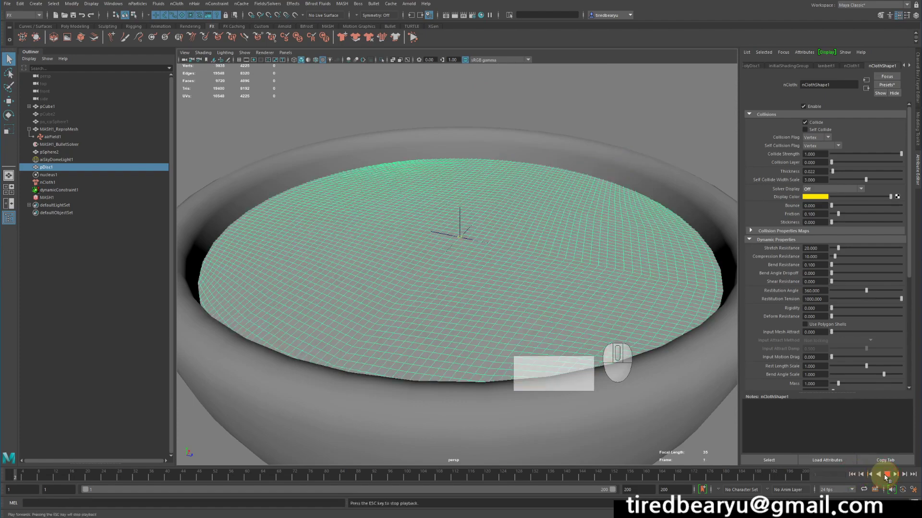
click(685, 413)
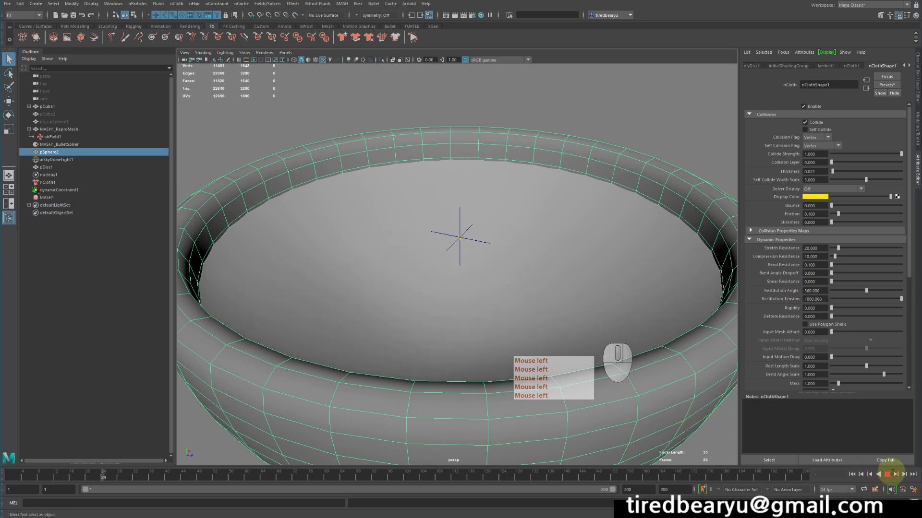
click(886, 474)
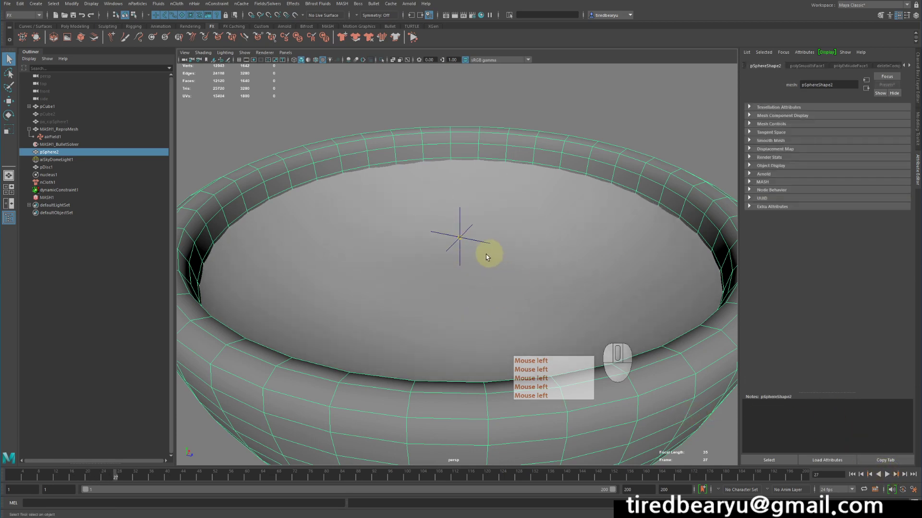
Enable Ignore Solver Gravity in the dynamic properties of the milk's nCloth.
click(47, 182)
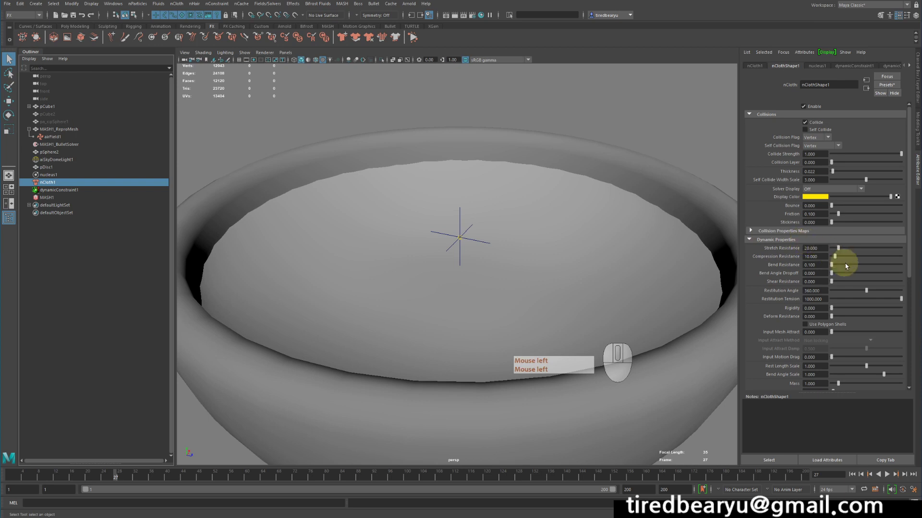
scroll(845, 266, down, 5)
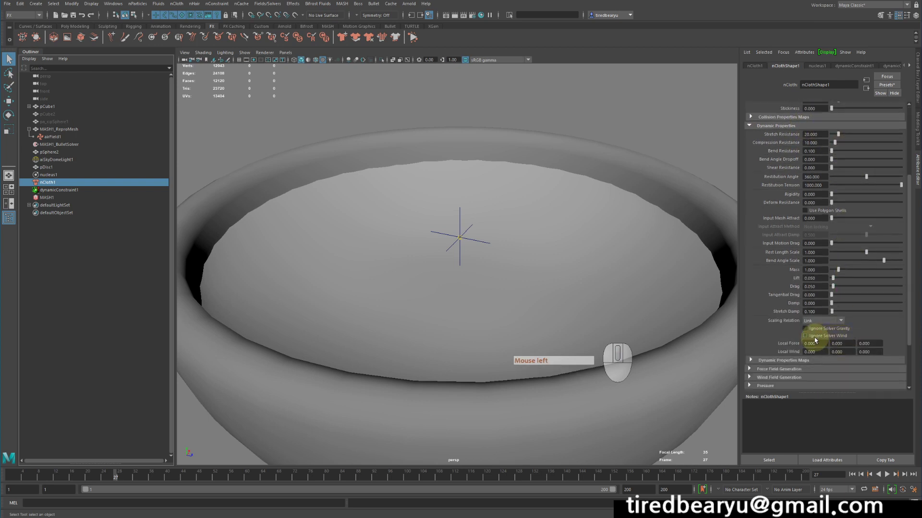
click(829, 330)
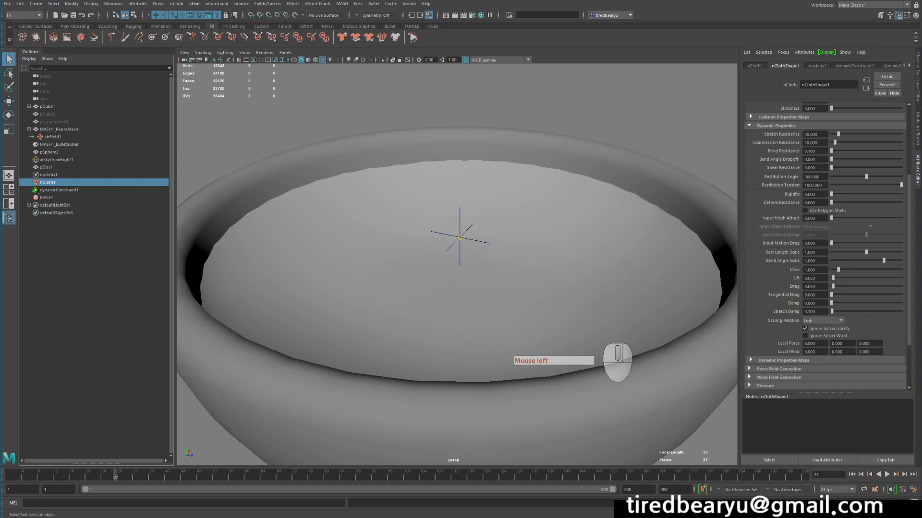
Replay the simulation from frame 1 to about frame 80 to examine how the cereal disturbs the milk.
click(852, 474)
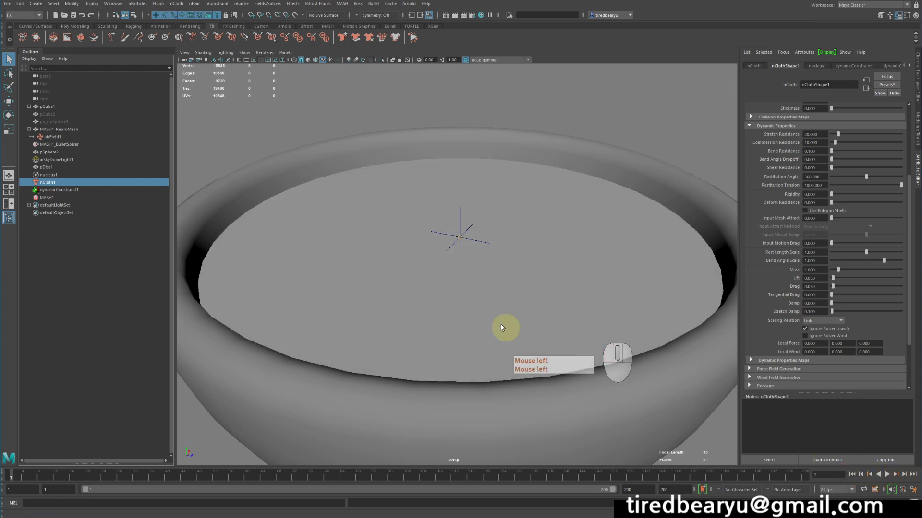
click(886, 474)
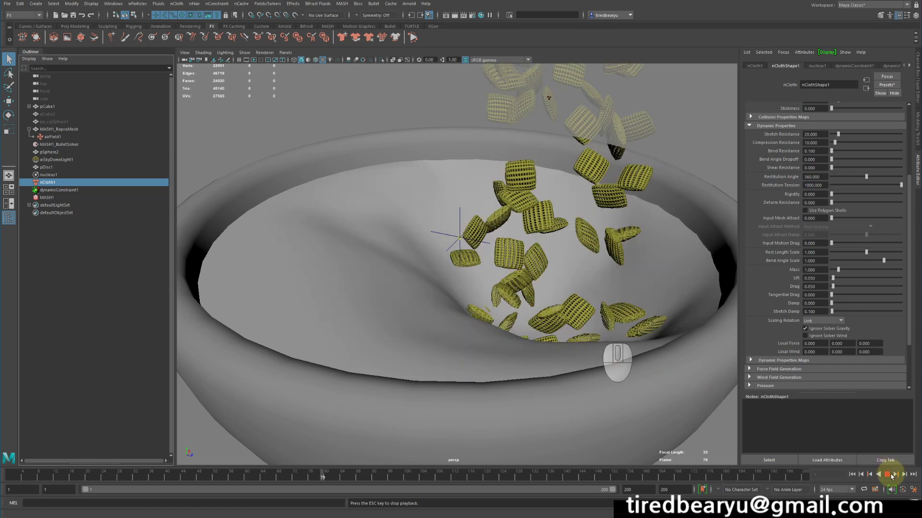
click(889, 458)
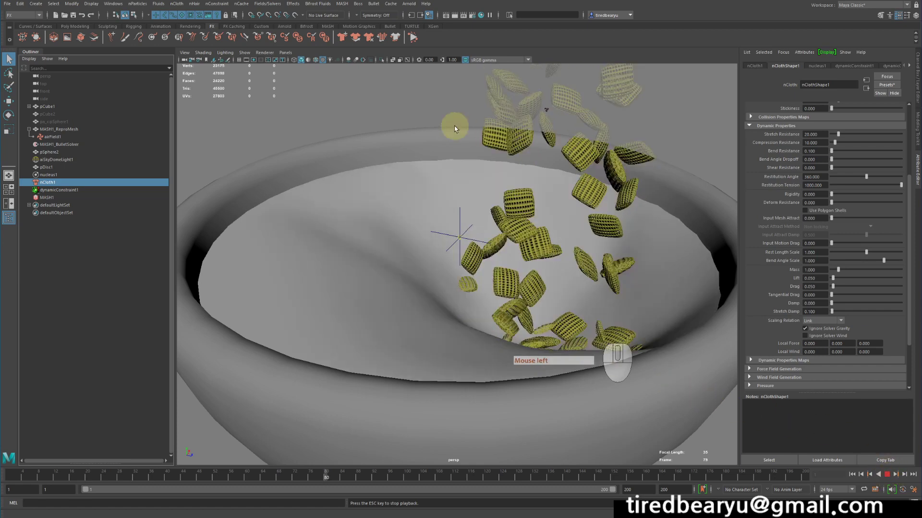